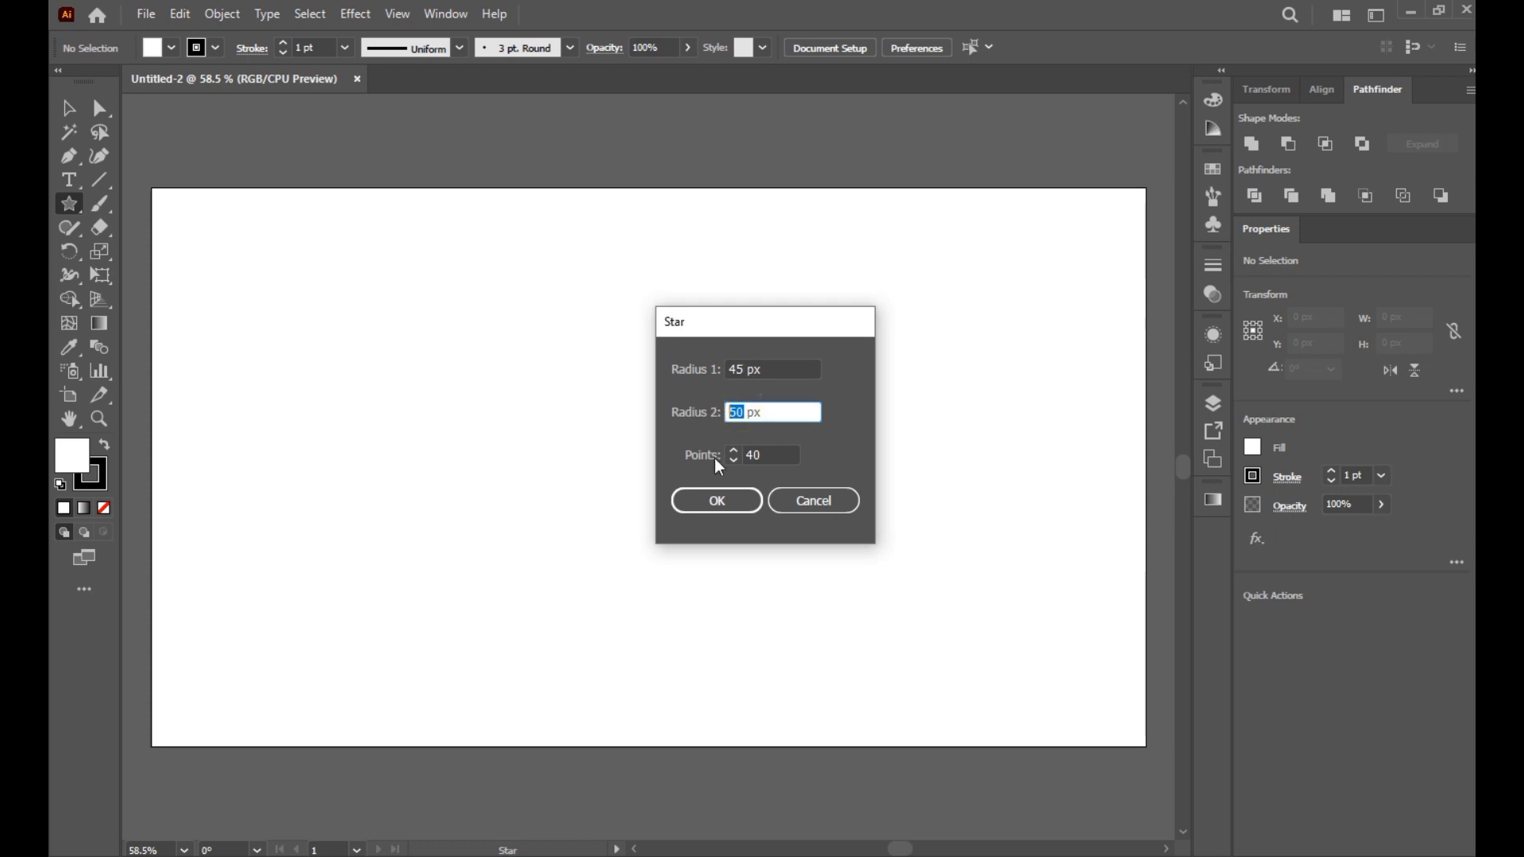
Create a 40-point star with radii of 45 px and 50 px and scale it proportionally to about 475 px wide
left_click(718, 503)
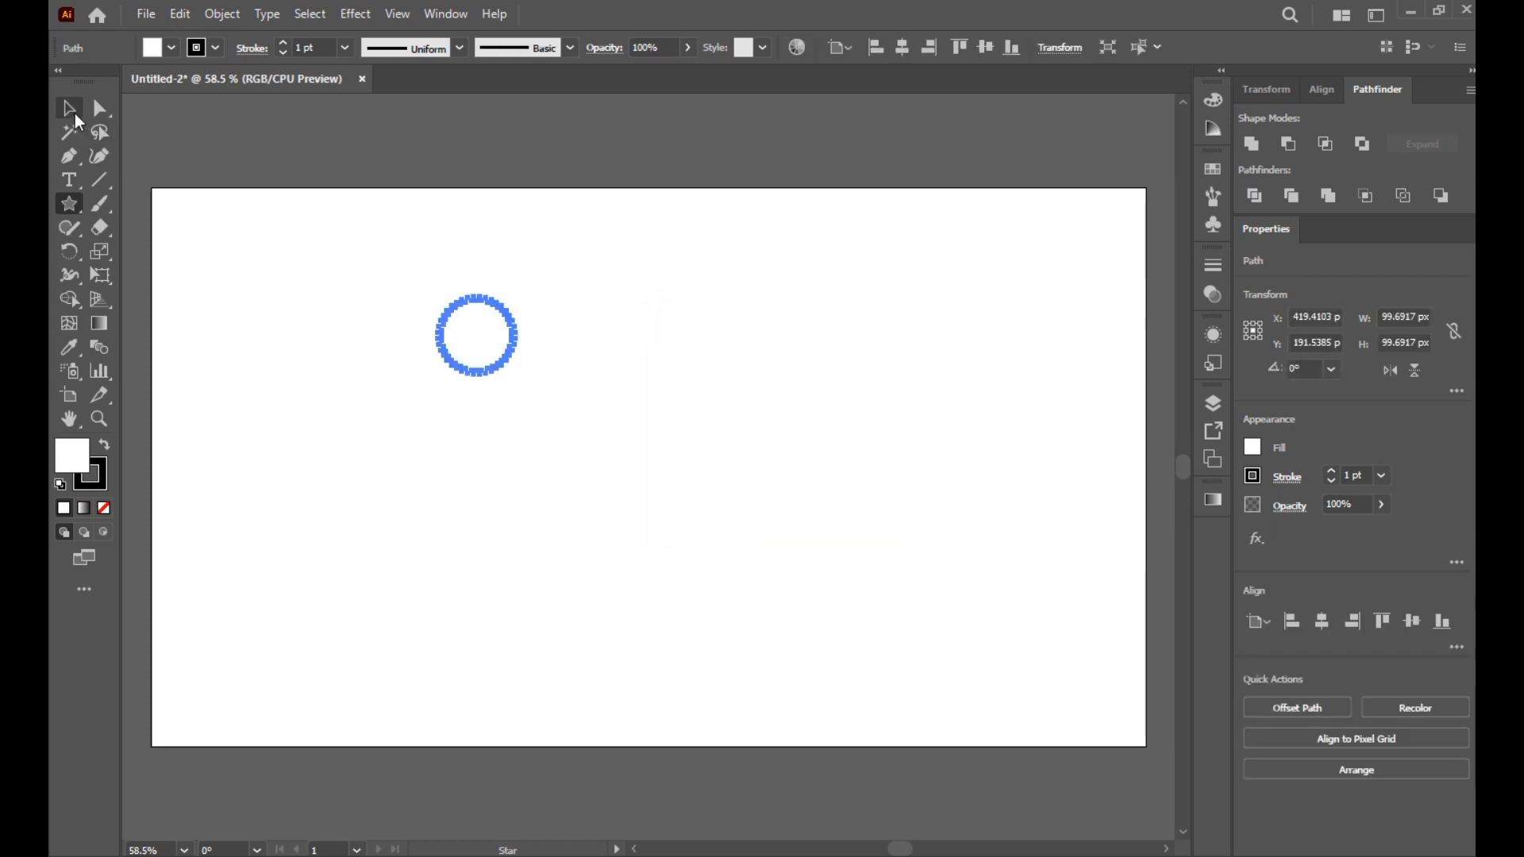
left_click(74, 116)
left_click_drag(510, 381, 777, 676)
left_click_drag(758, 415, 758, 384)
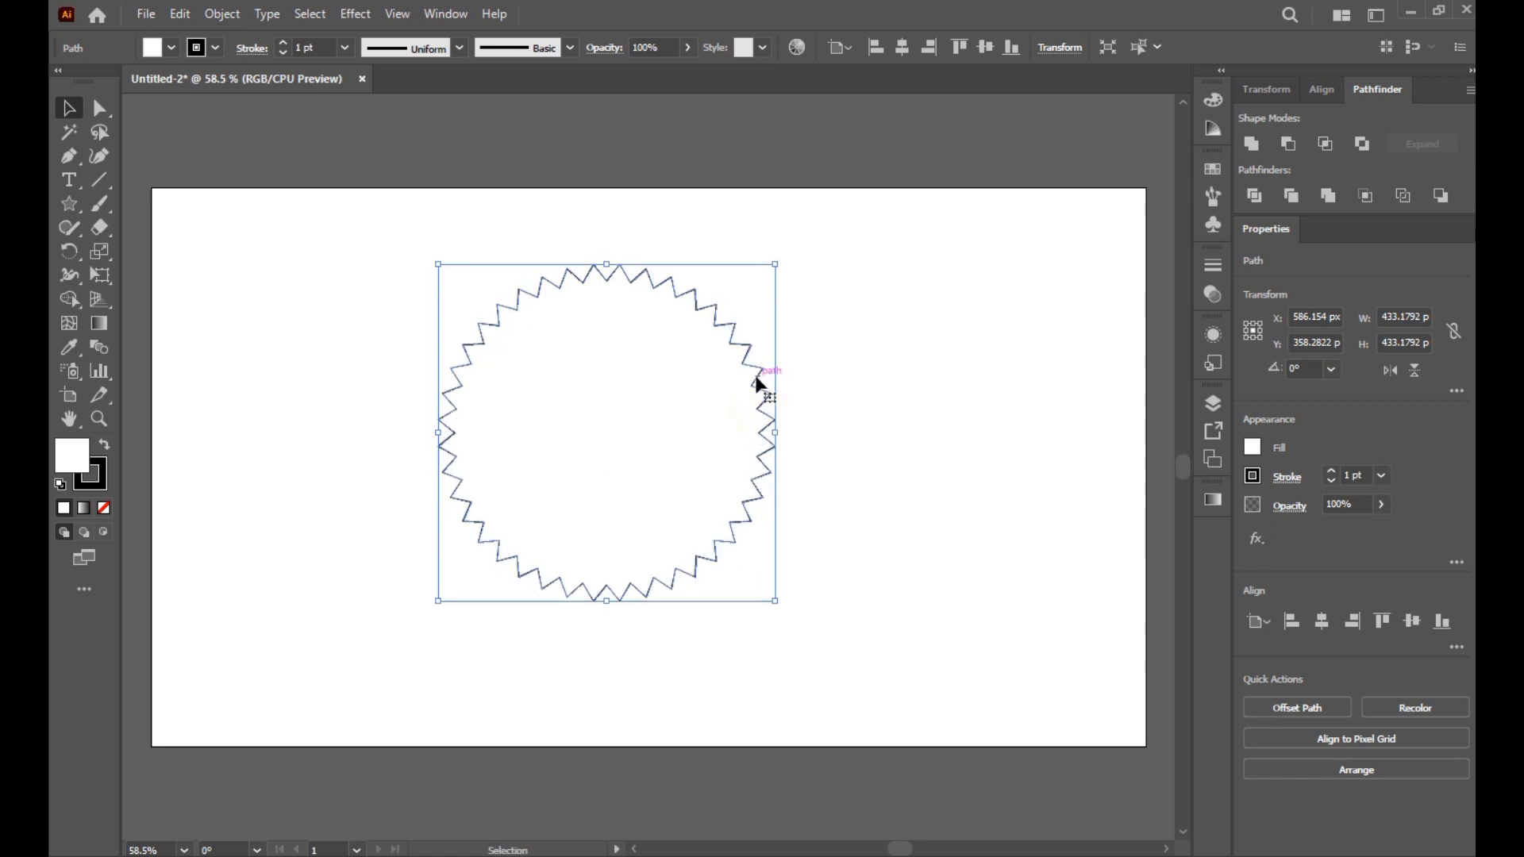
left_click_drag(778, 608, 811, 639)
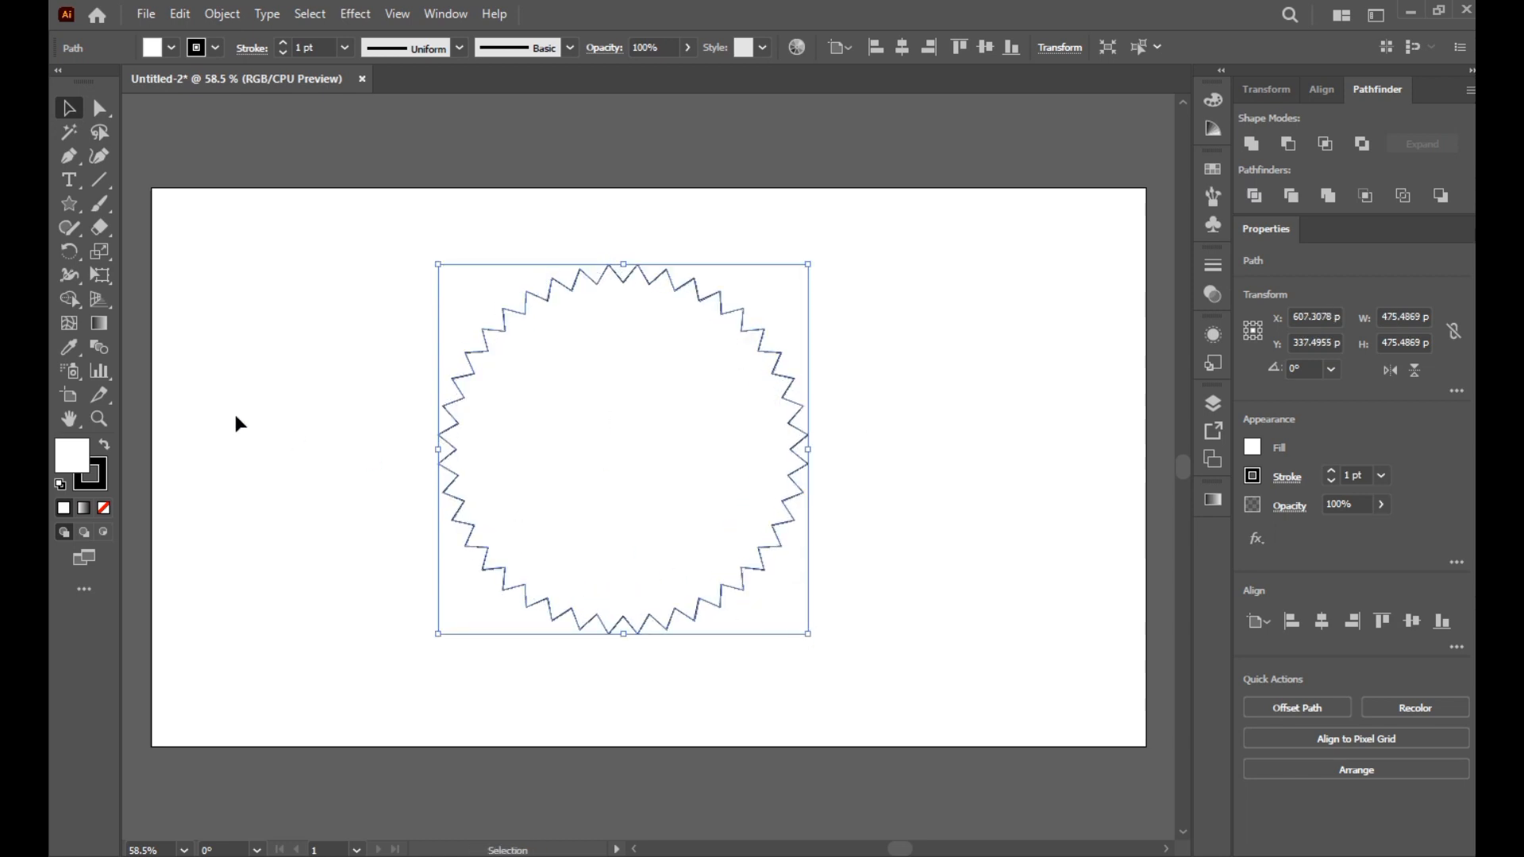
Remove the star's stroke and fill it with dark brown 3F1B03
left_click(95, 479)
left_click(103, 509)
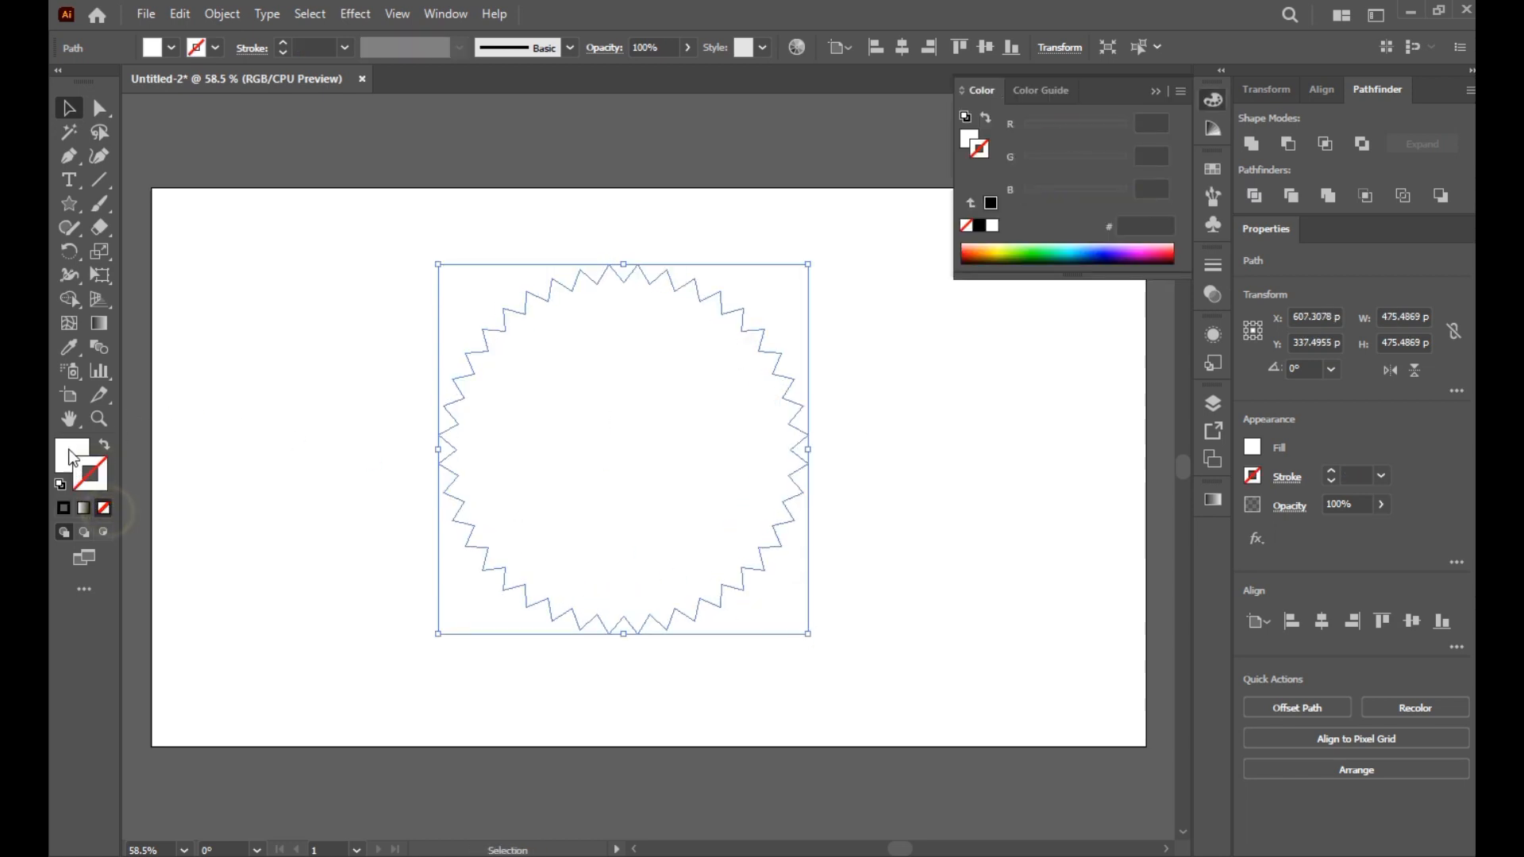
double_click(73, 458)
left_click(801, 542)
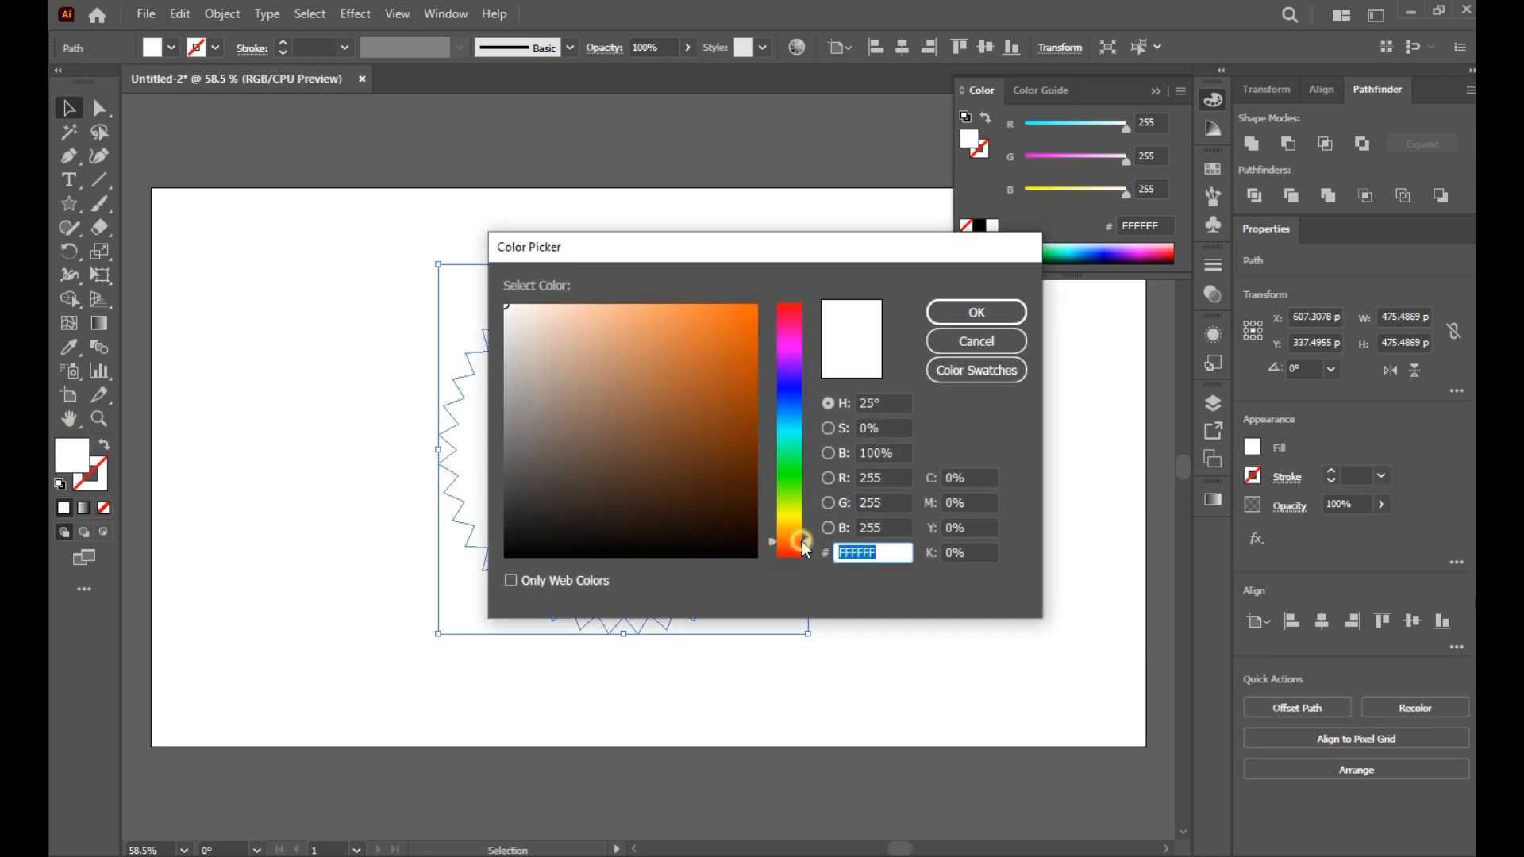
left_click_drag(743, 485, 745, 493)
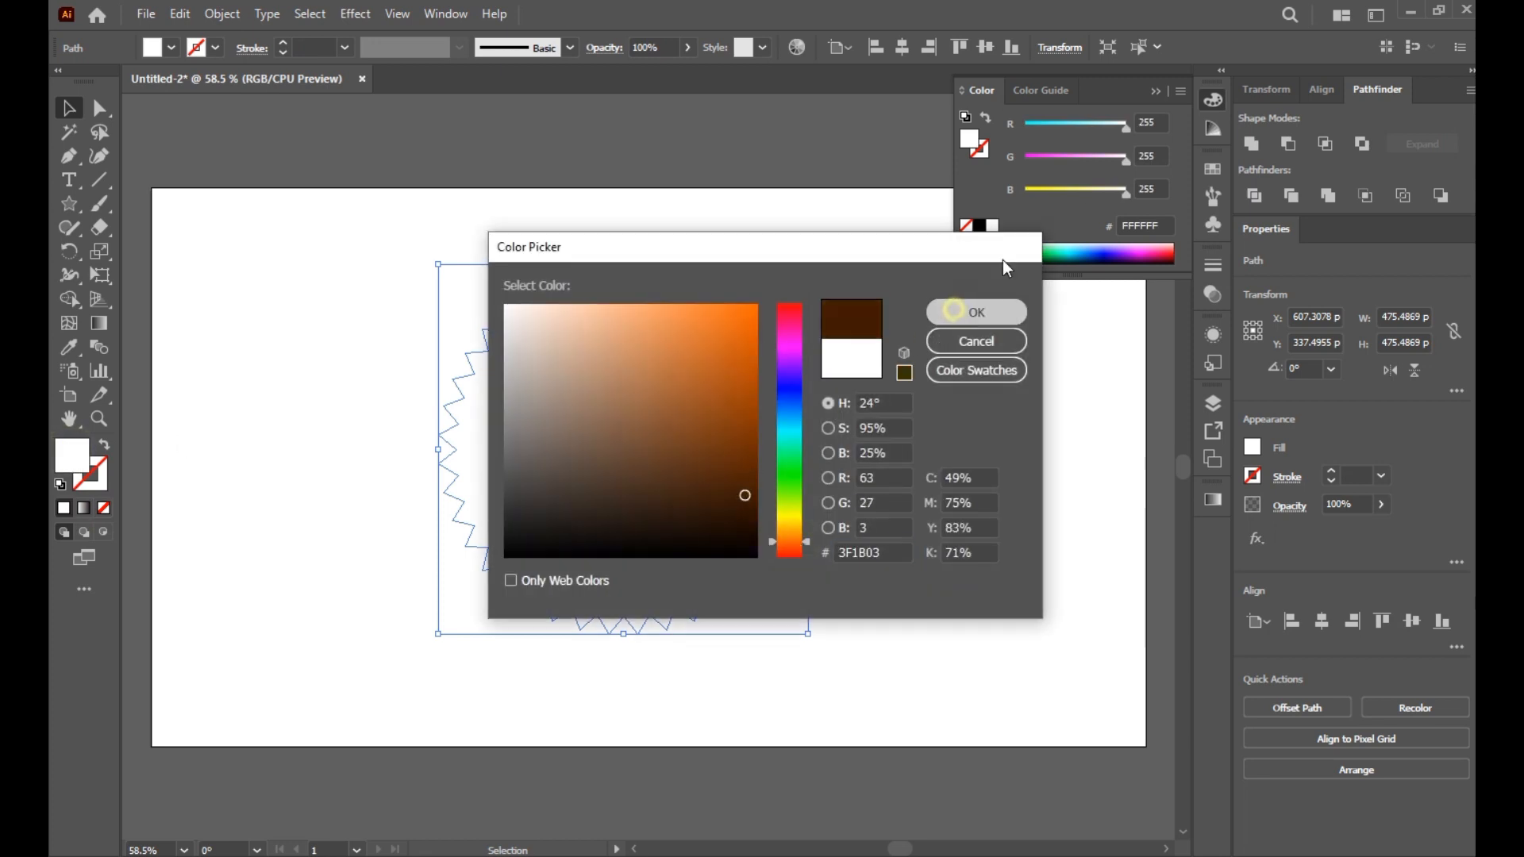
left_click(977, 312)
left_click(1154, 91)
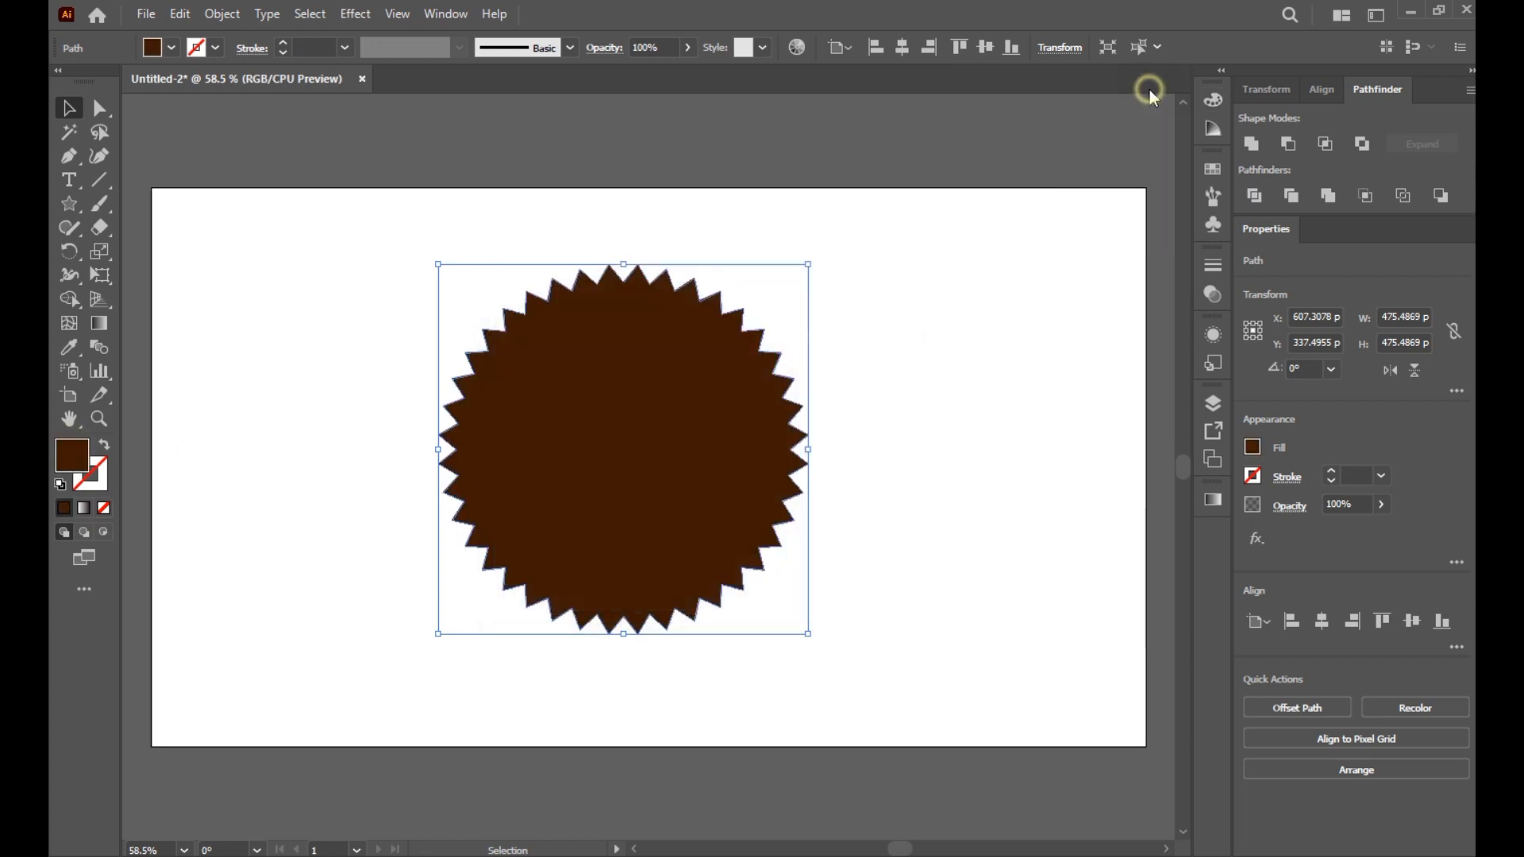
Darken the star's fill colour to 331602
double_click(75, 459)
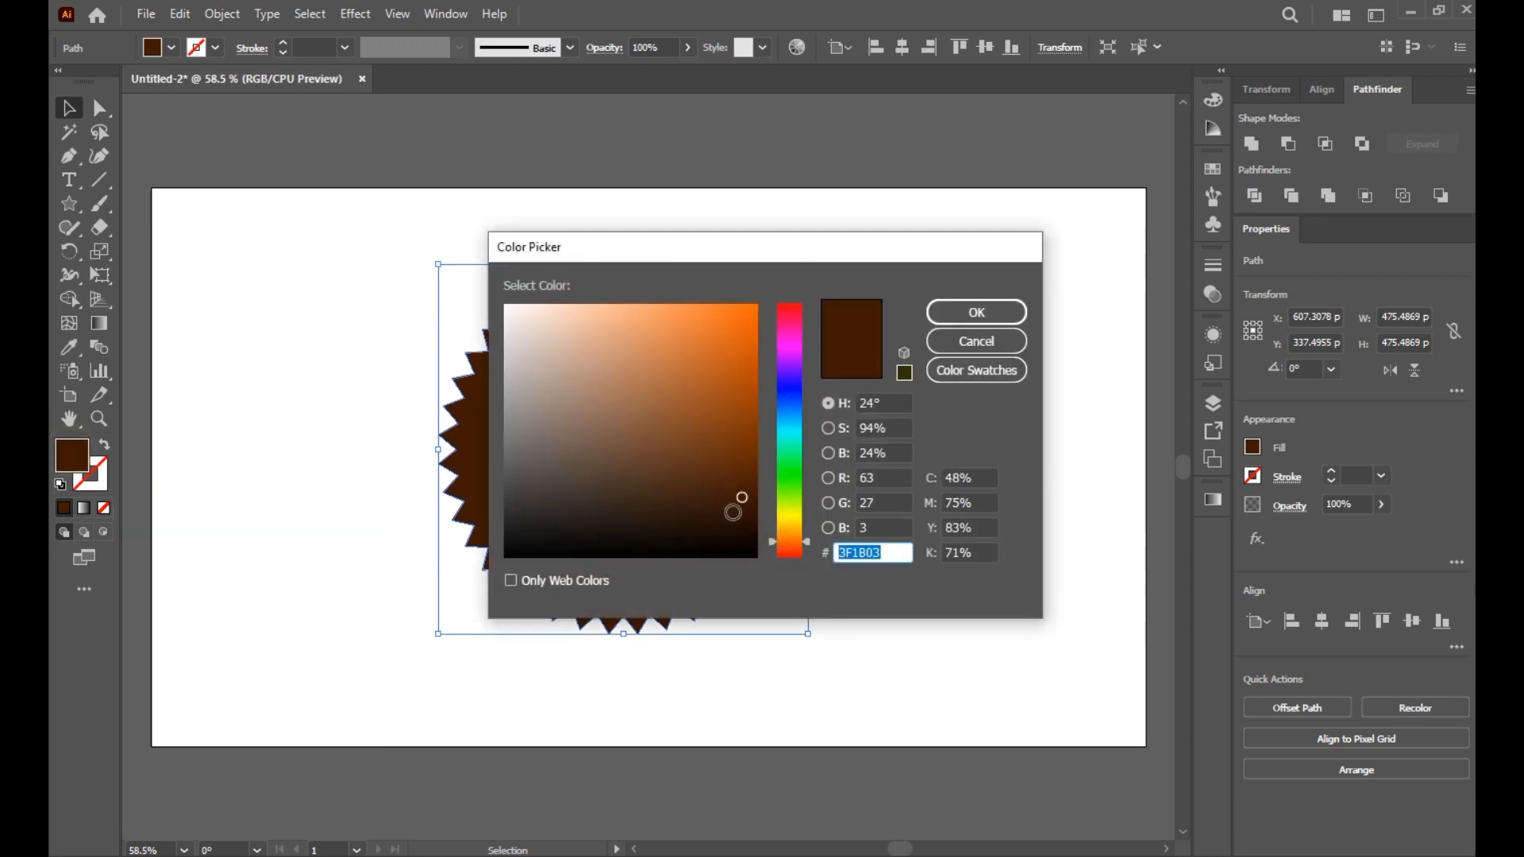
left_click(752, 511)
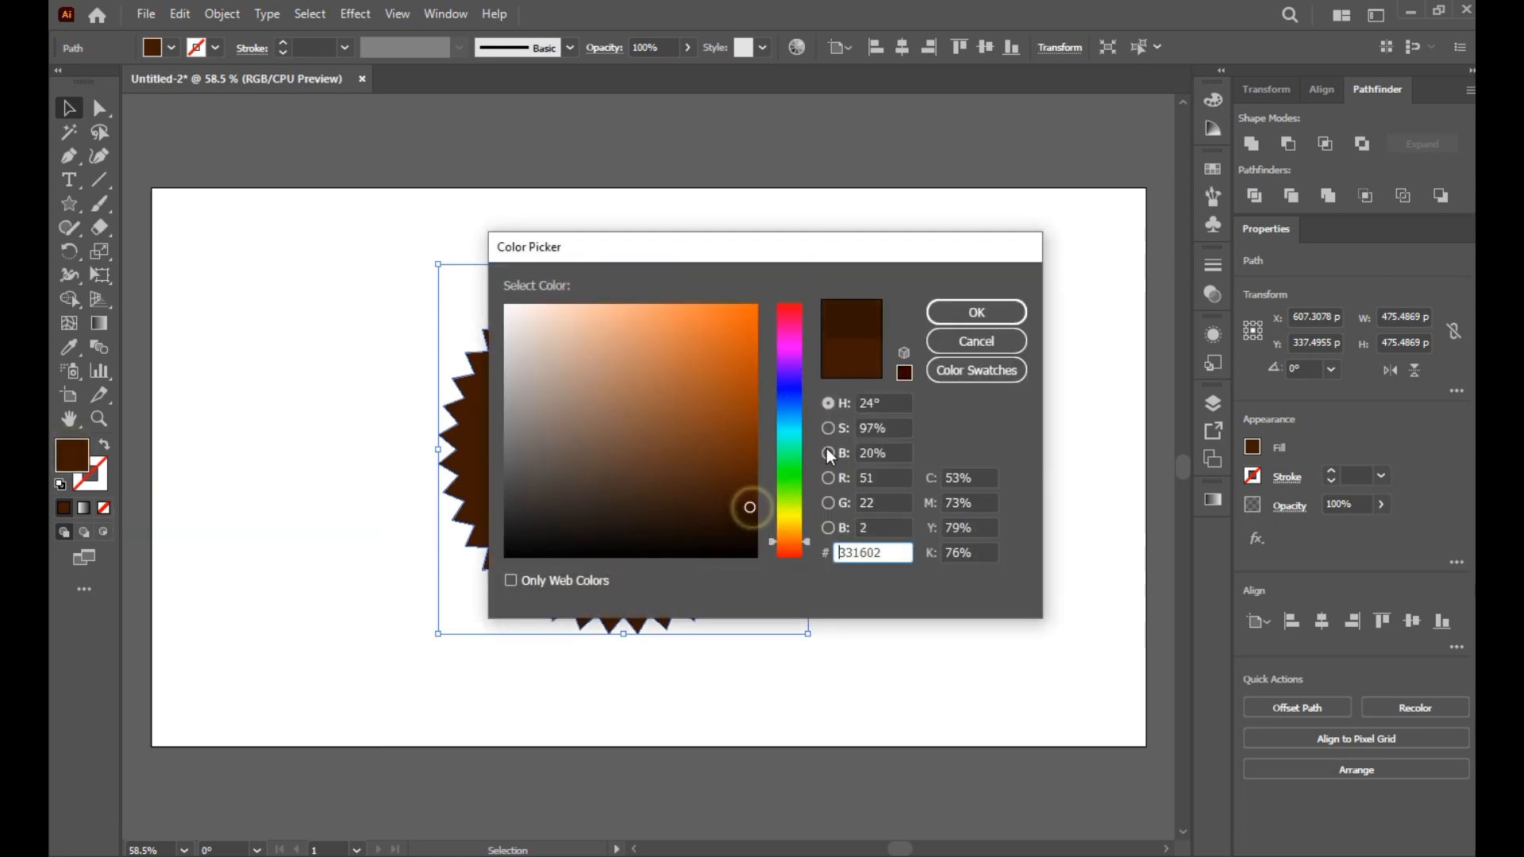
left_click(976, 311)
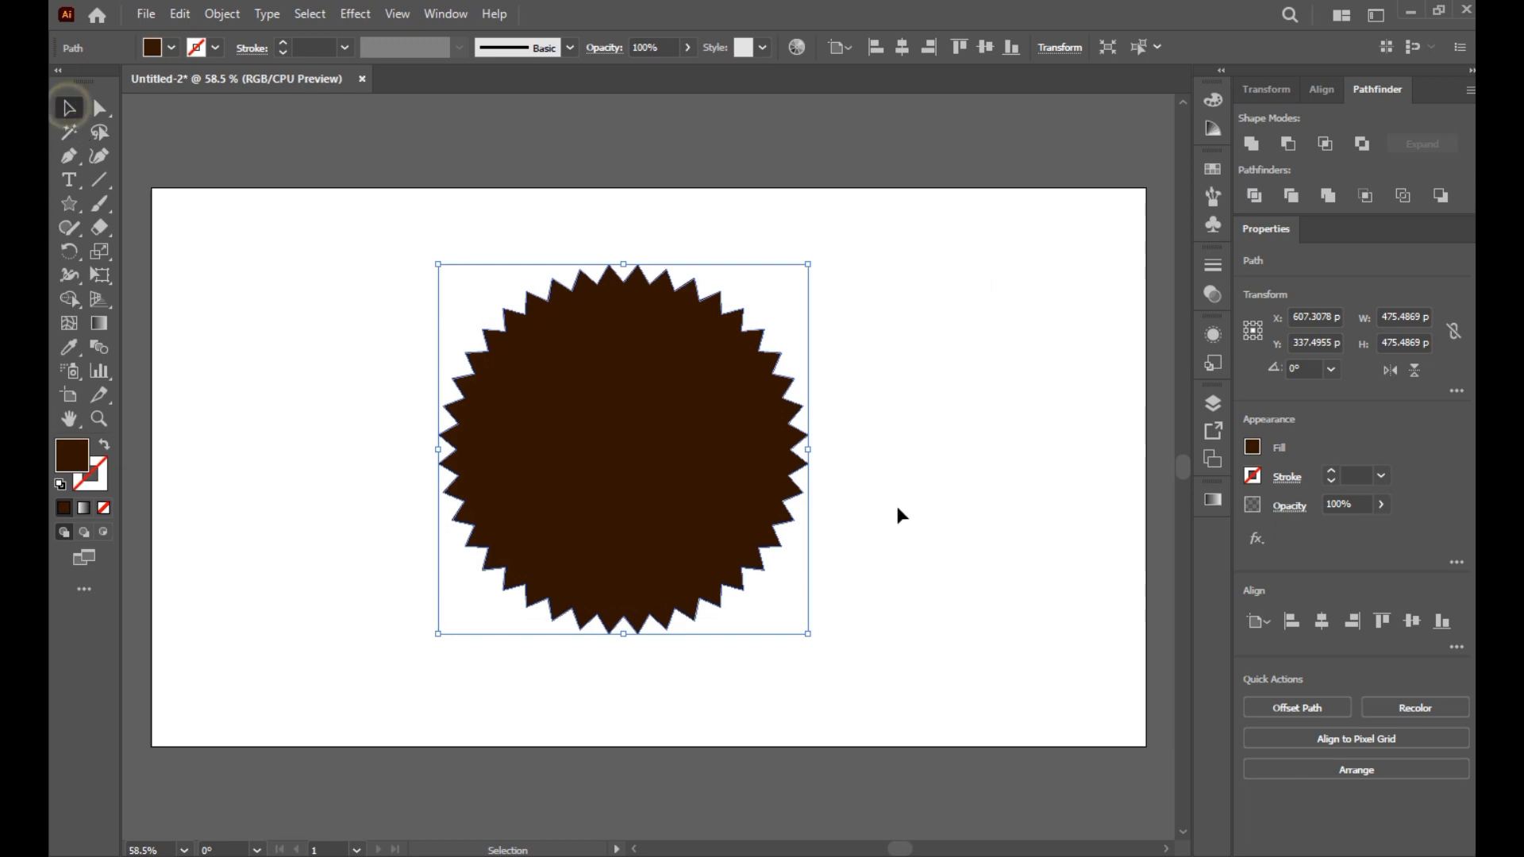
Move the star slightly up on the artboard and enlarge it from its centre to about 511 px wide
left_click(847, 579)
left_click_drag(656, 496, 664, 481)
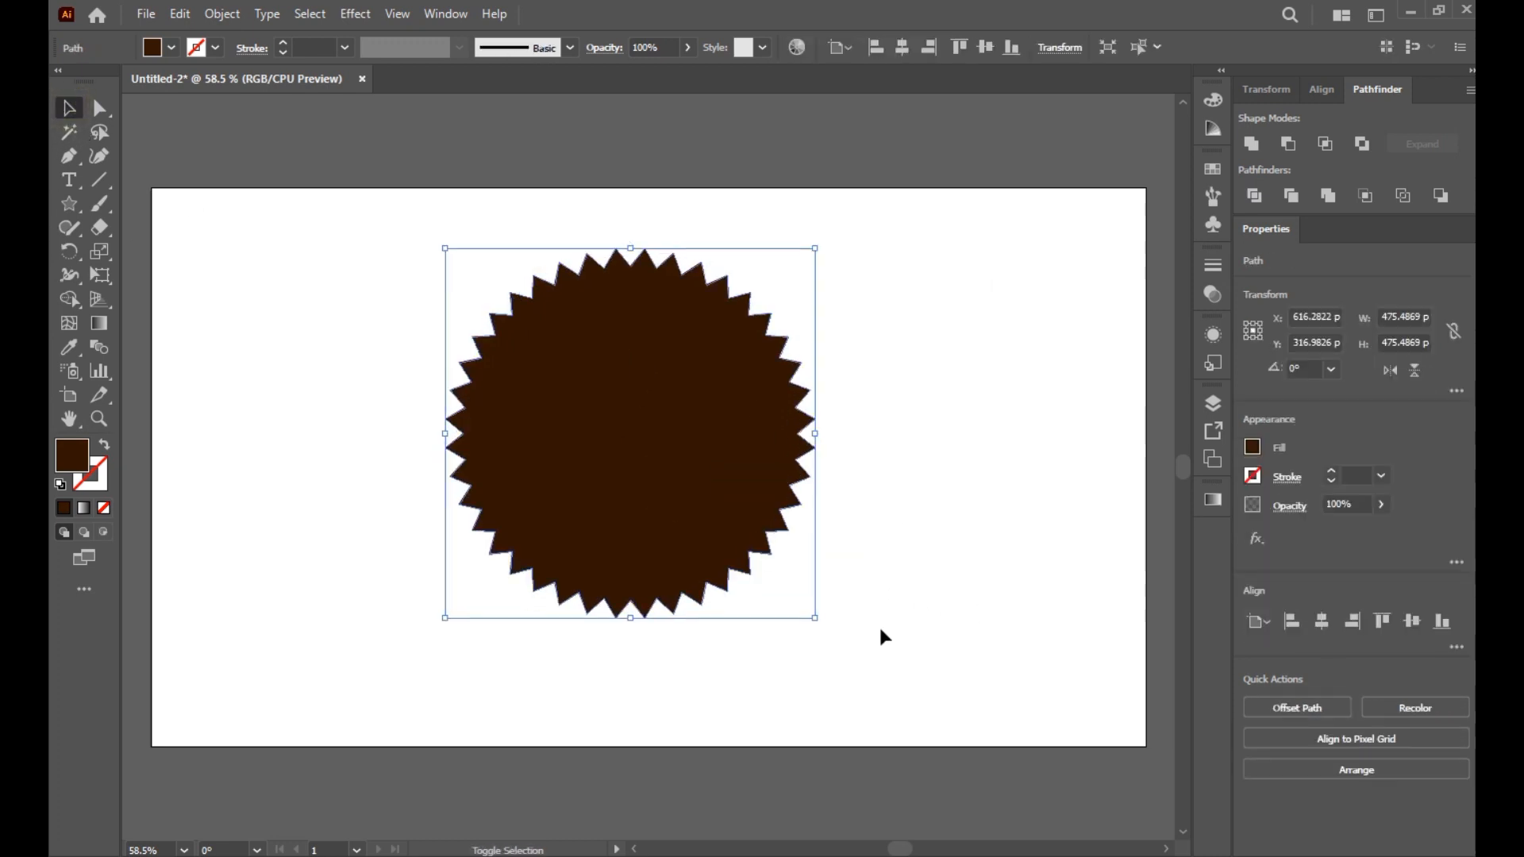
left_click_drag(811, 619, 828, 632)
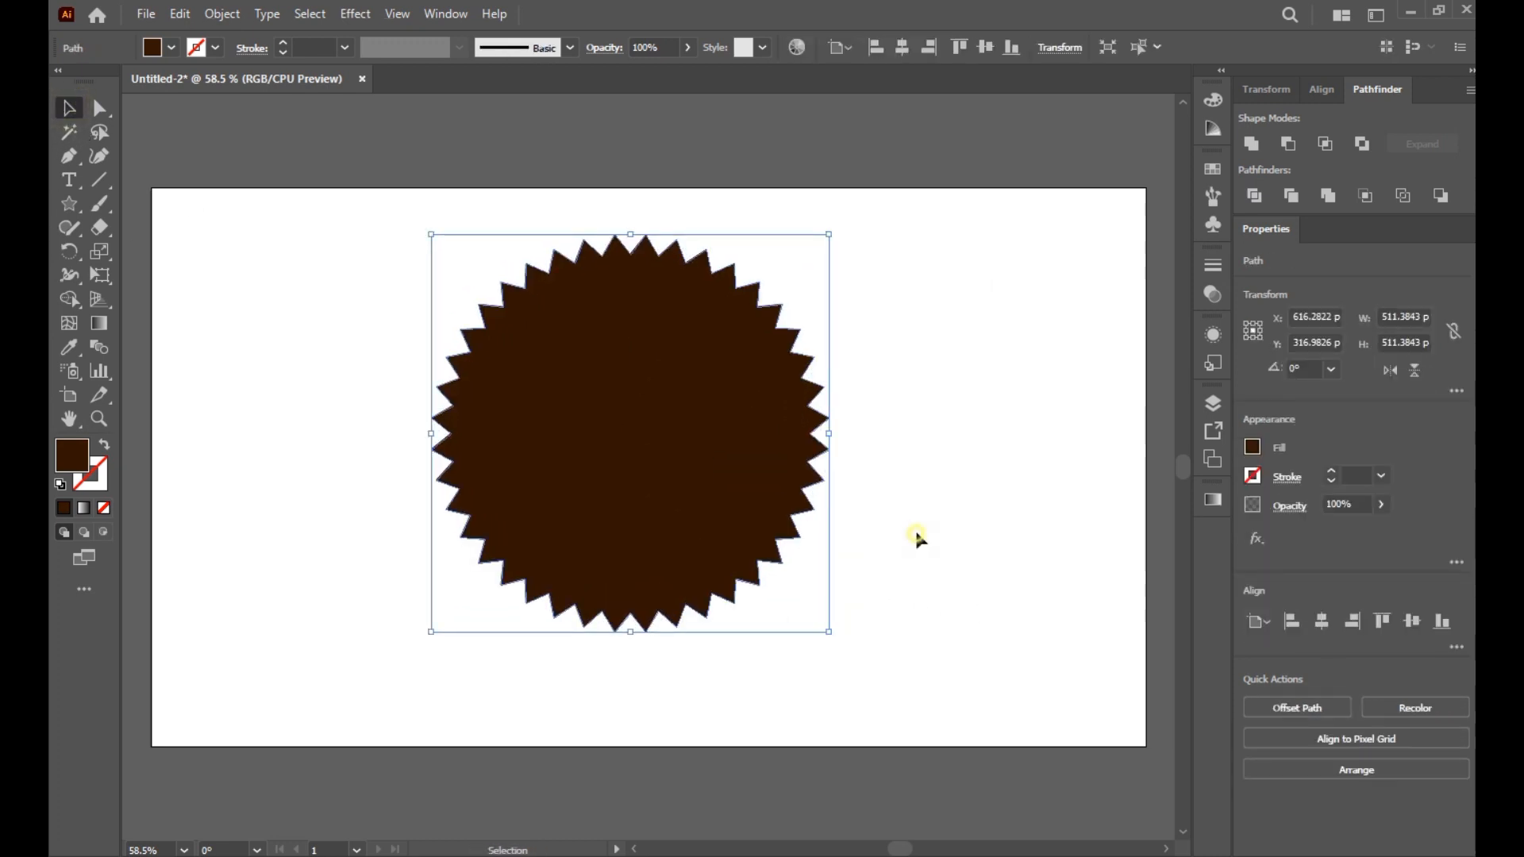
left_click(917, 548)
Draw a circle about 393 px in diameter from the centre of the star
left_click(70, 206)
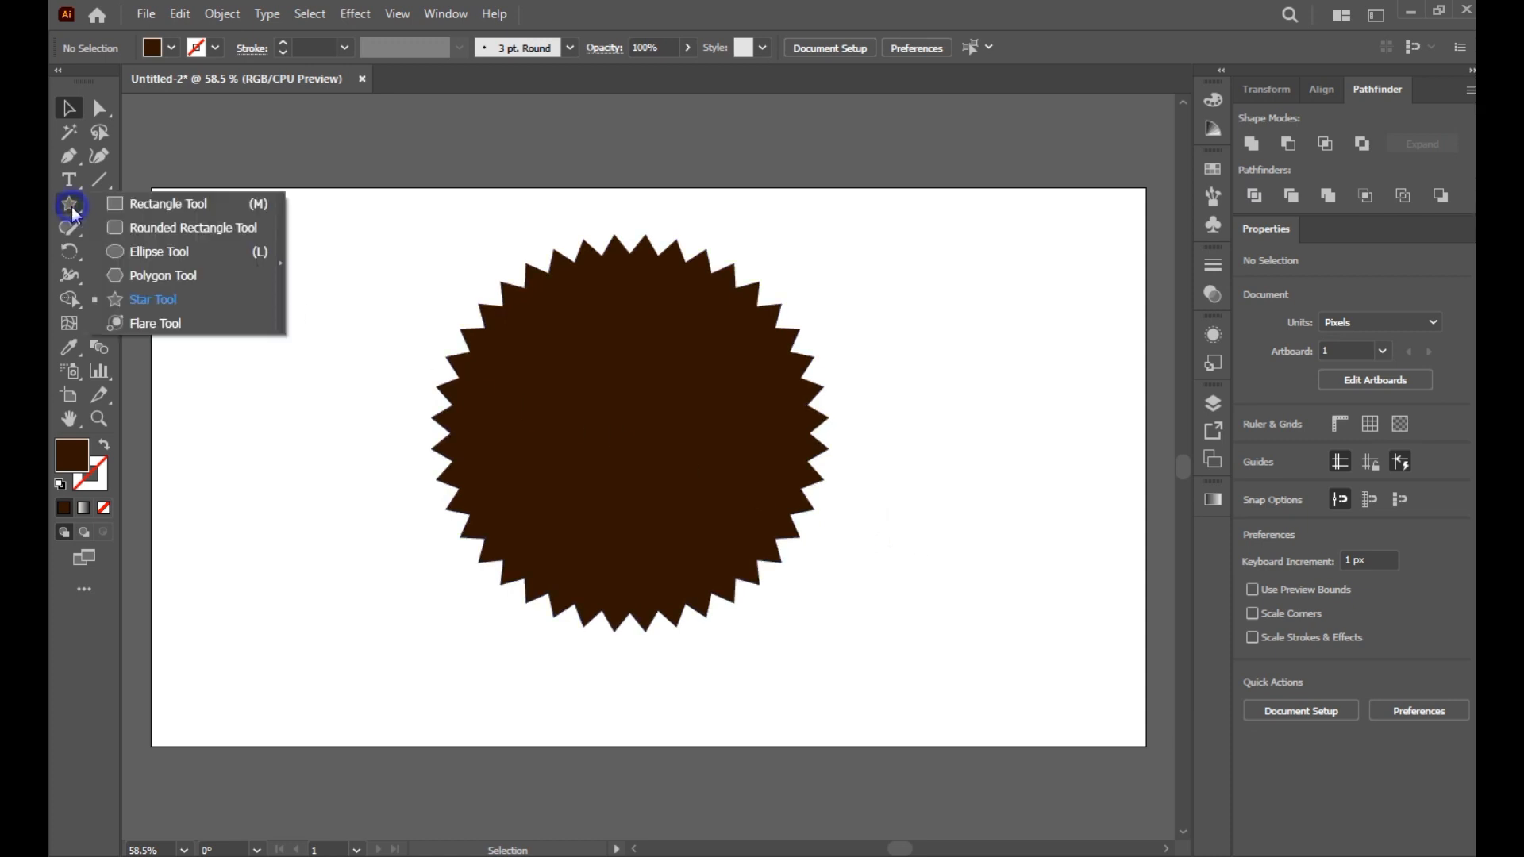
left_click(135, 252)
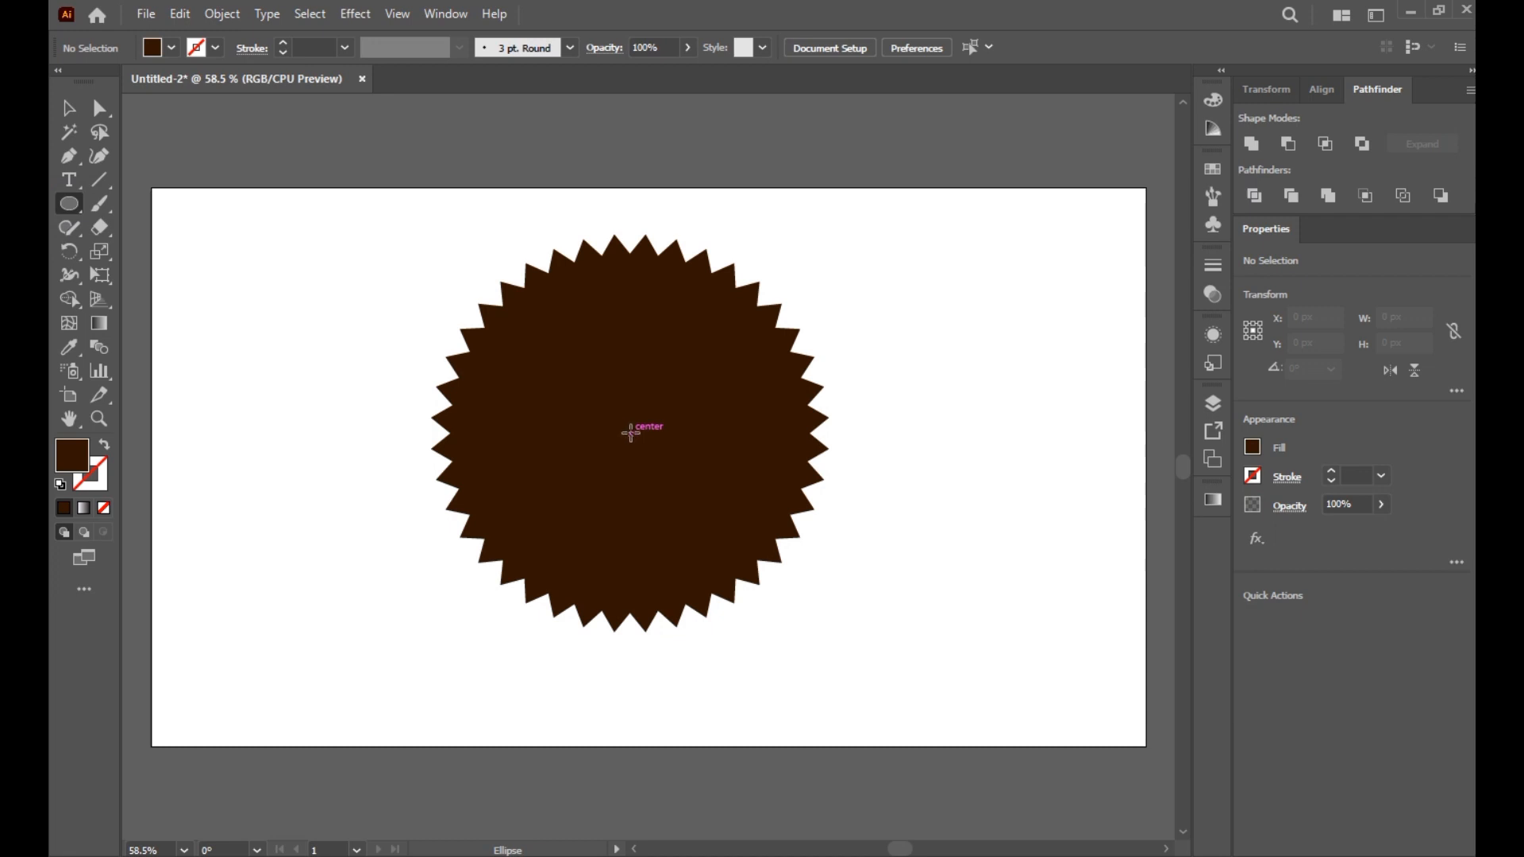
left_click_drag(630, 433, 747, 585)
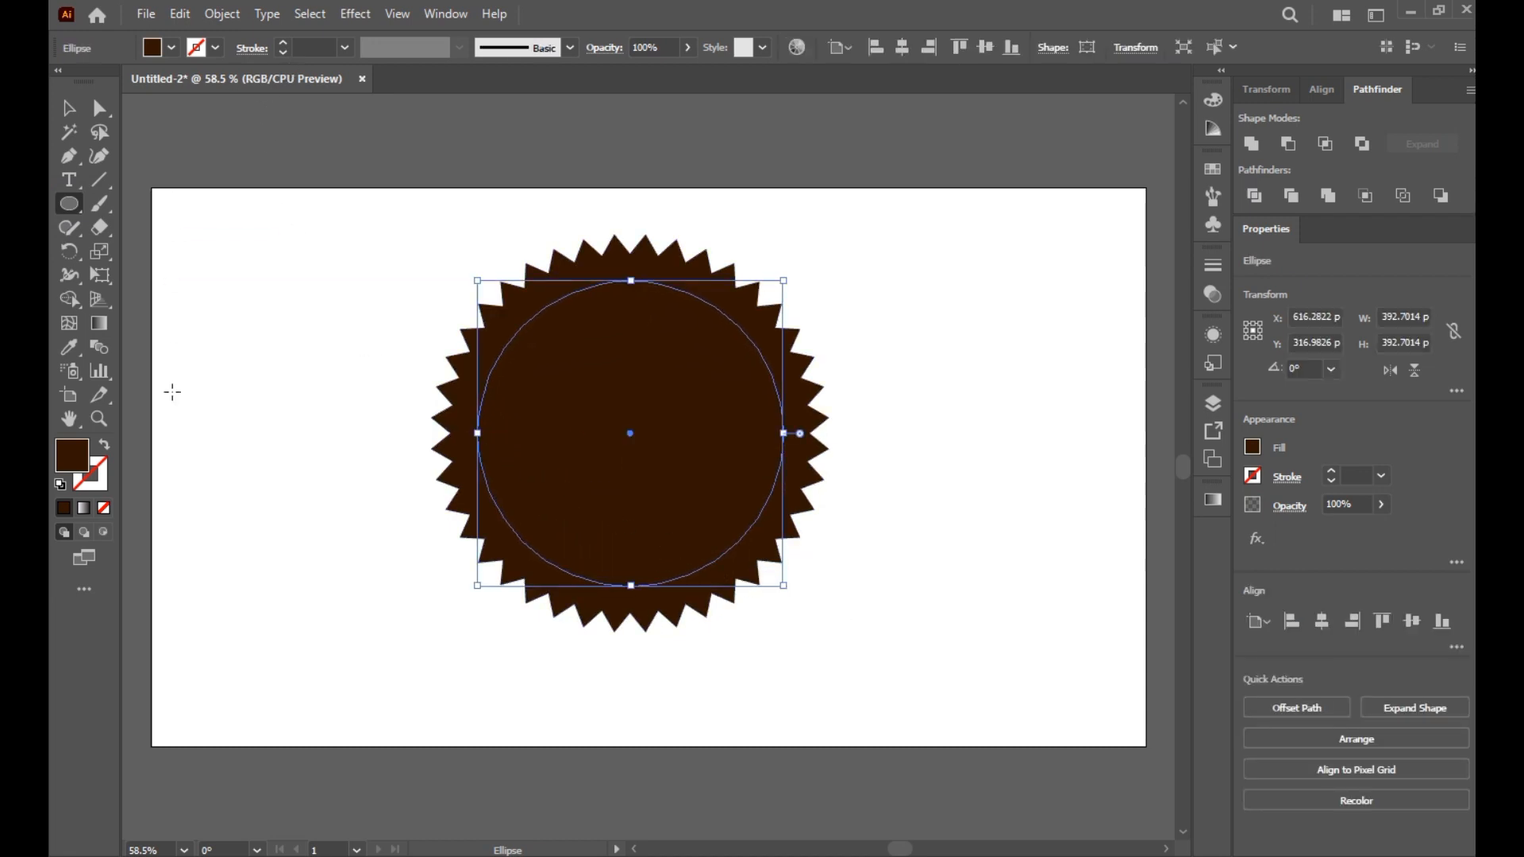
Give the circle no fill and a white 13 pt stroke
left_click(60, 481)
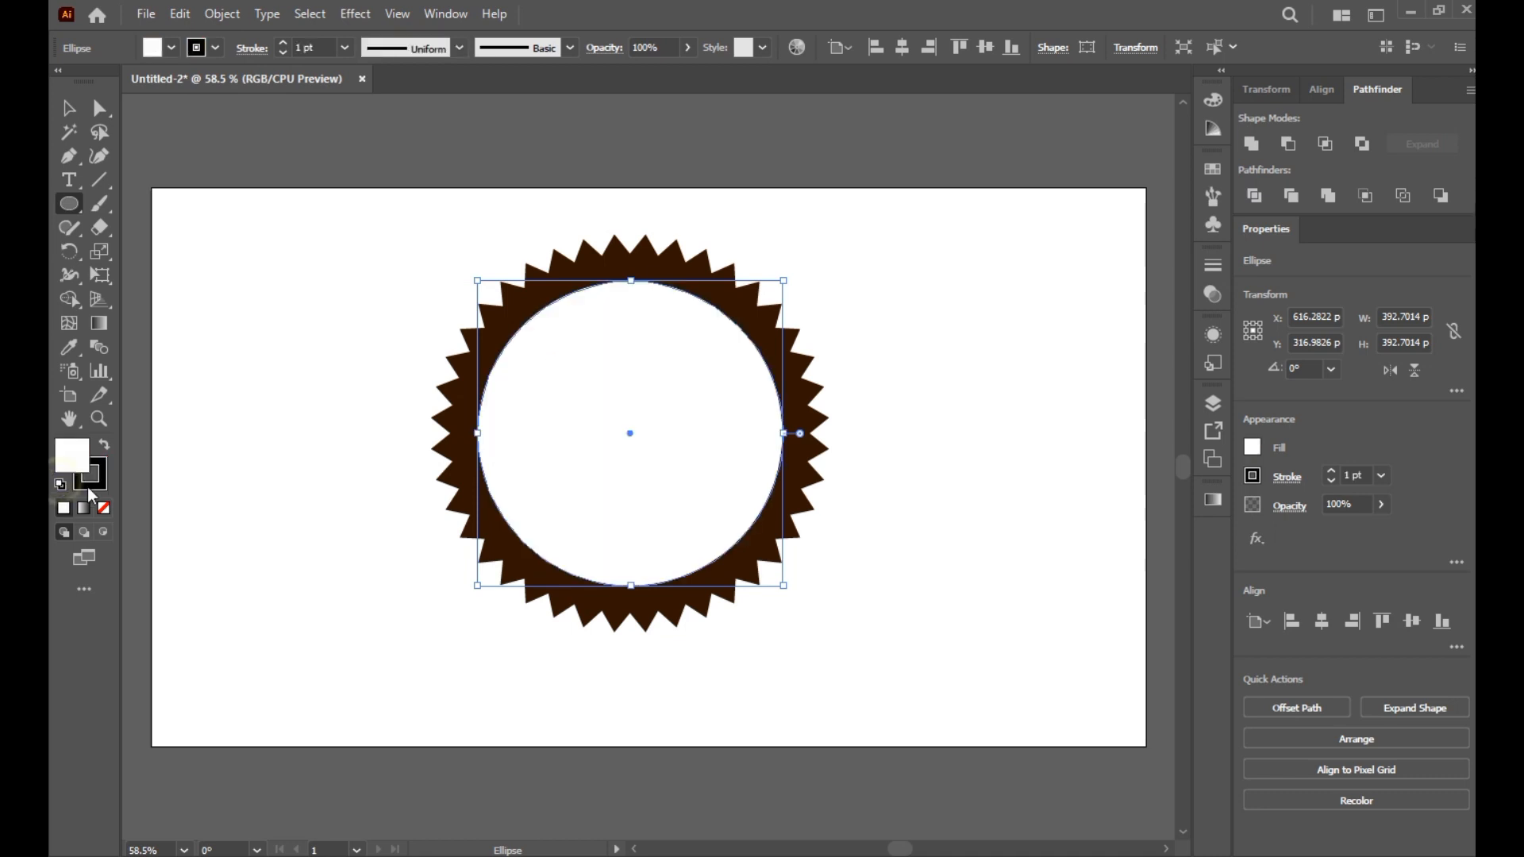
left_click(105, 447)
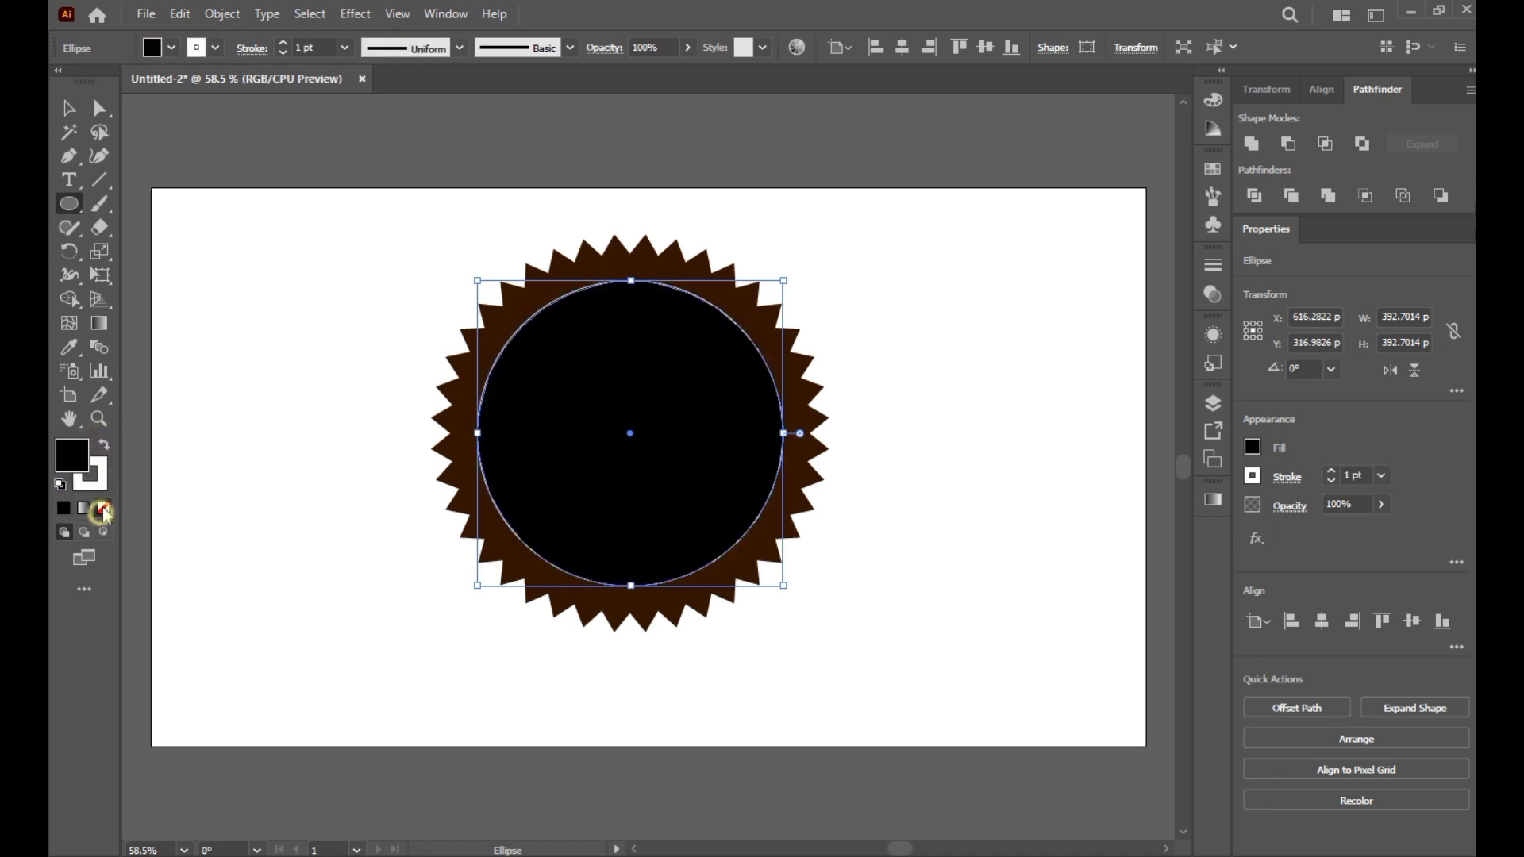
left_click(104, 509)
left_click(282, 44)
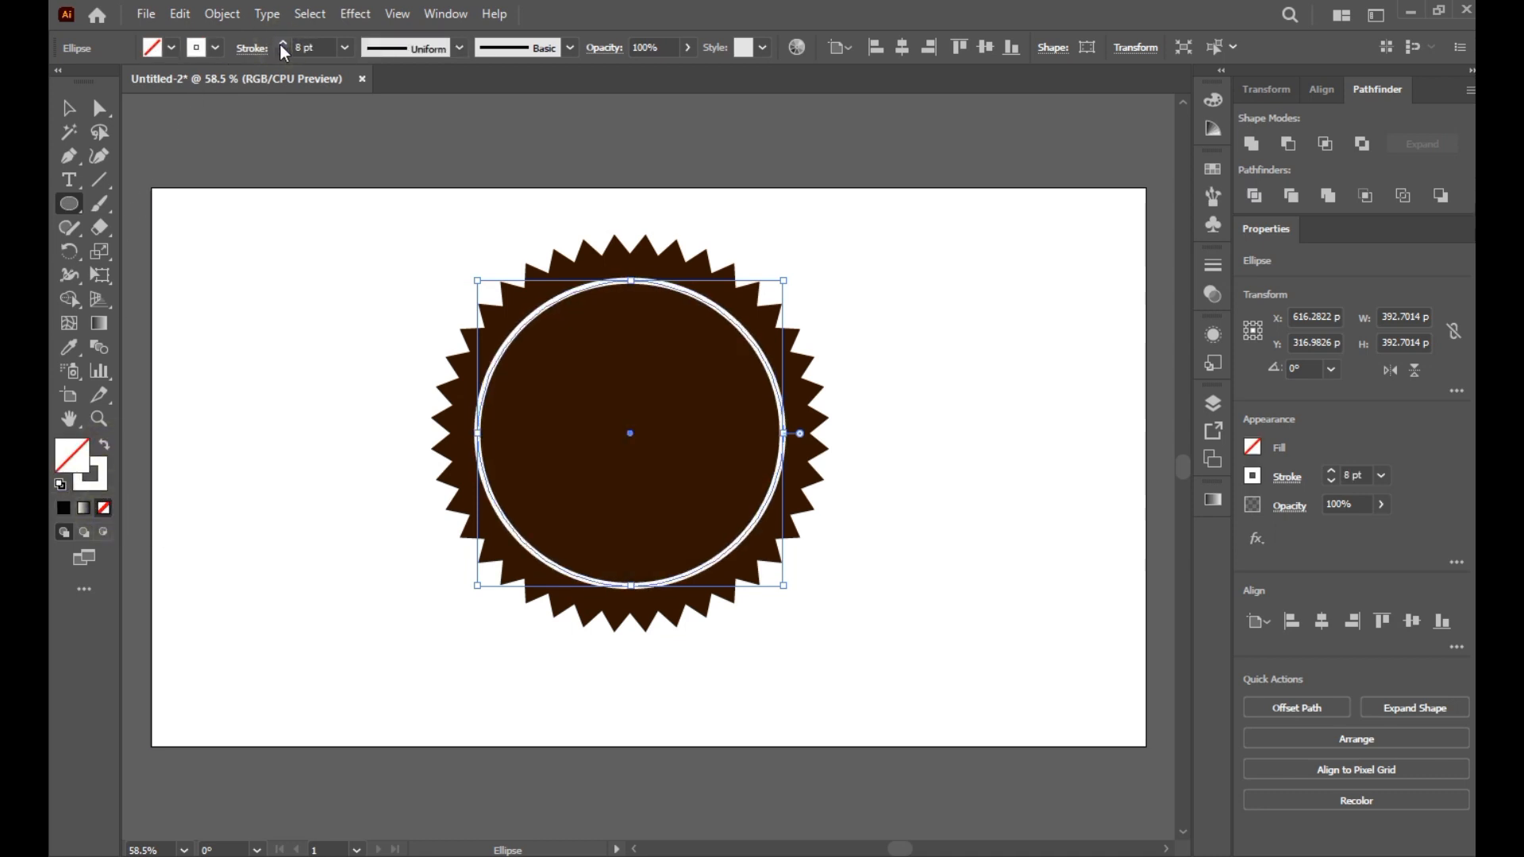
left_click(282, 44)
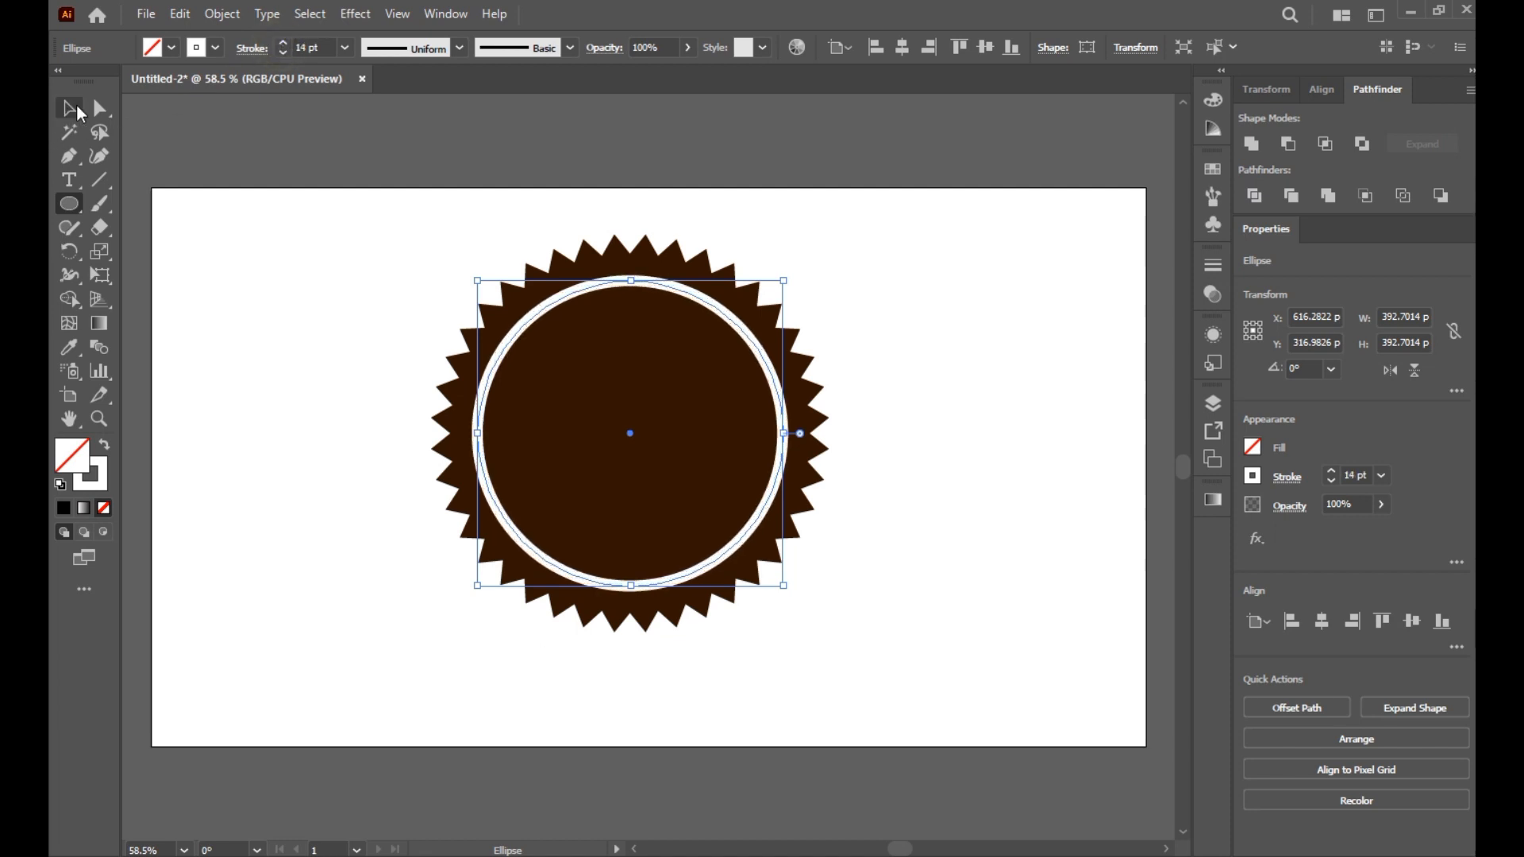
left_click(283, 54)
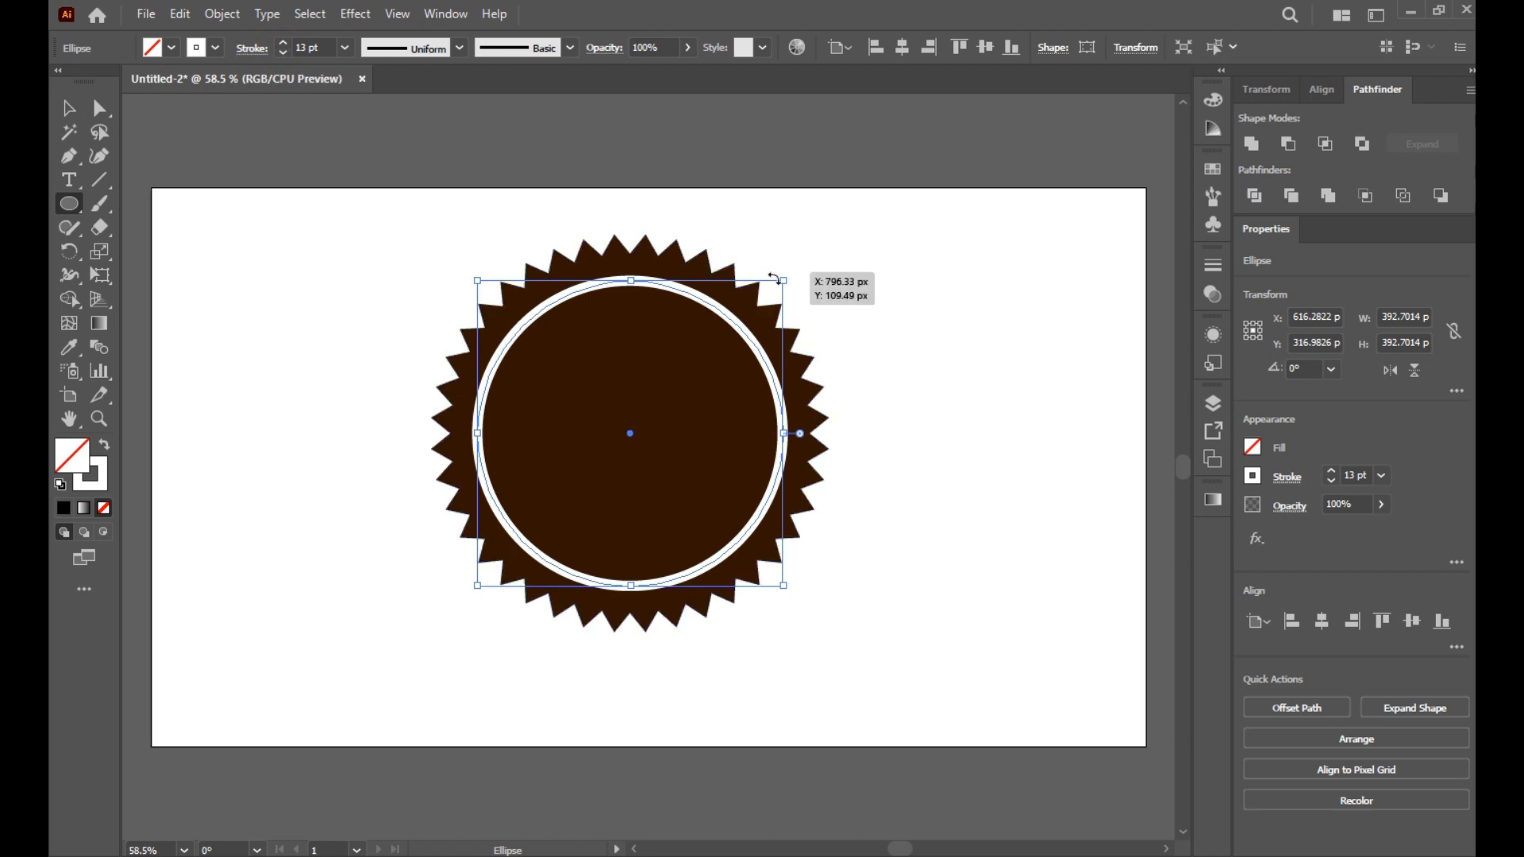
Enlarge the white ring from its centre to about 402 px in diameter and deselect it
left_click_drag(786, 279, 790, 274)
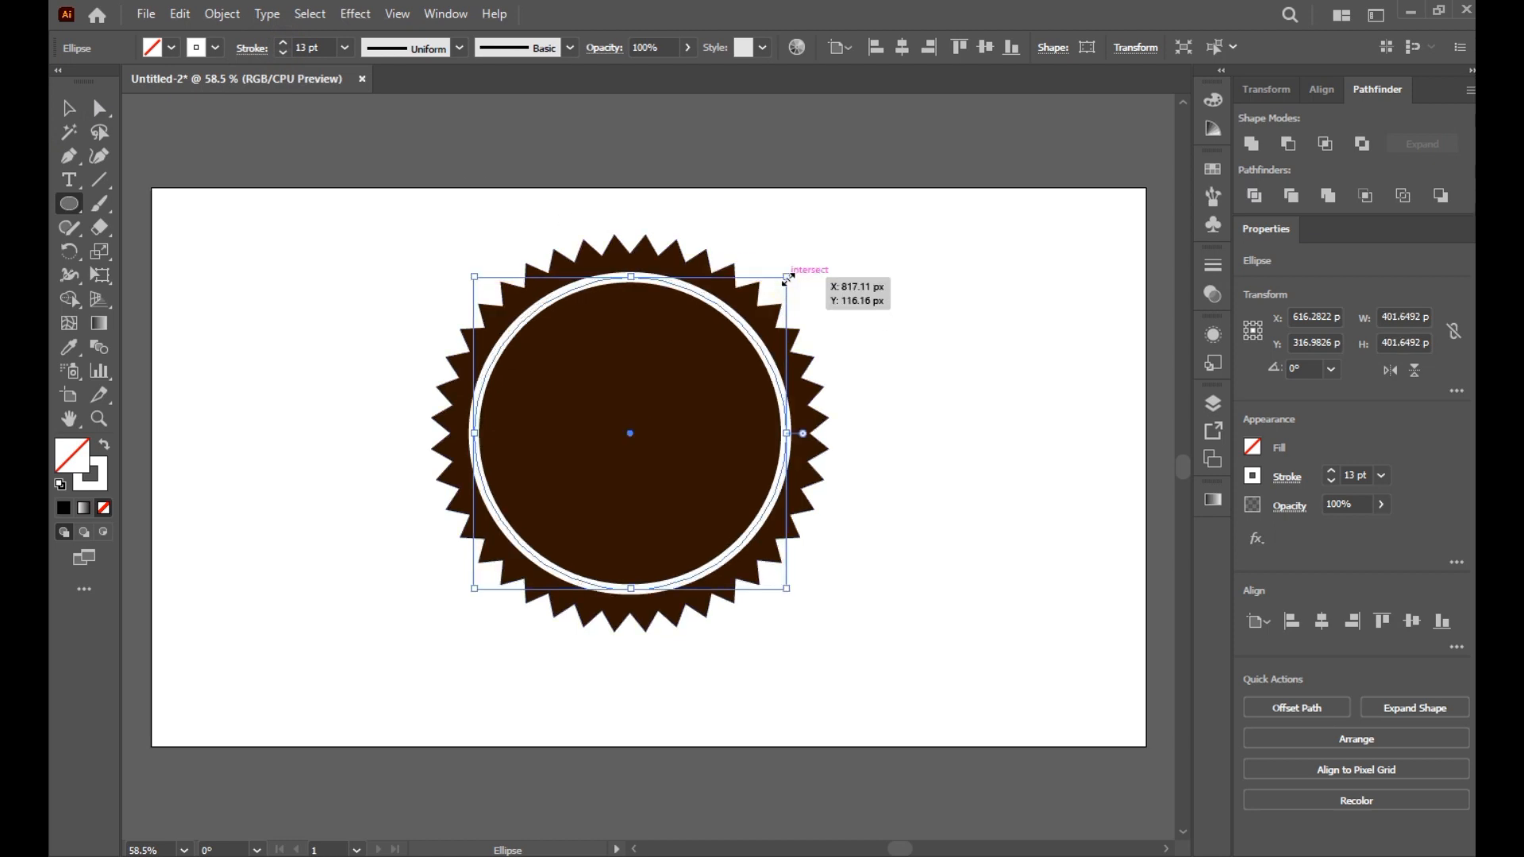
left_click(71, 116)
left_click(357, 223)
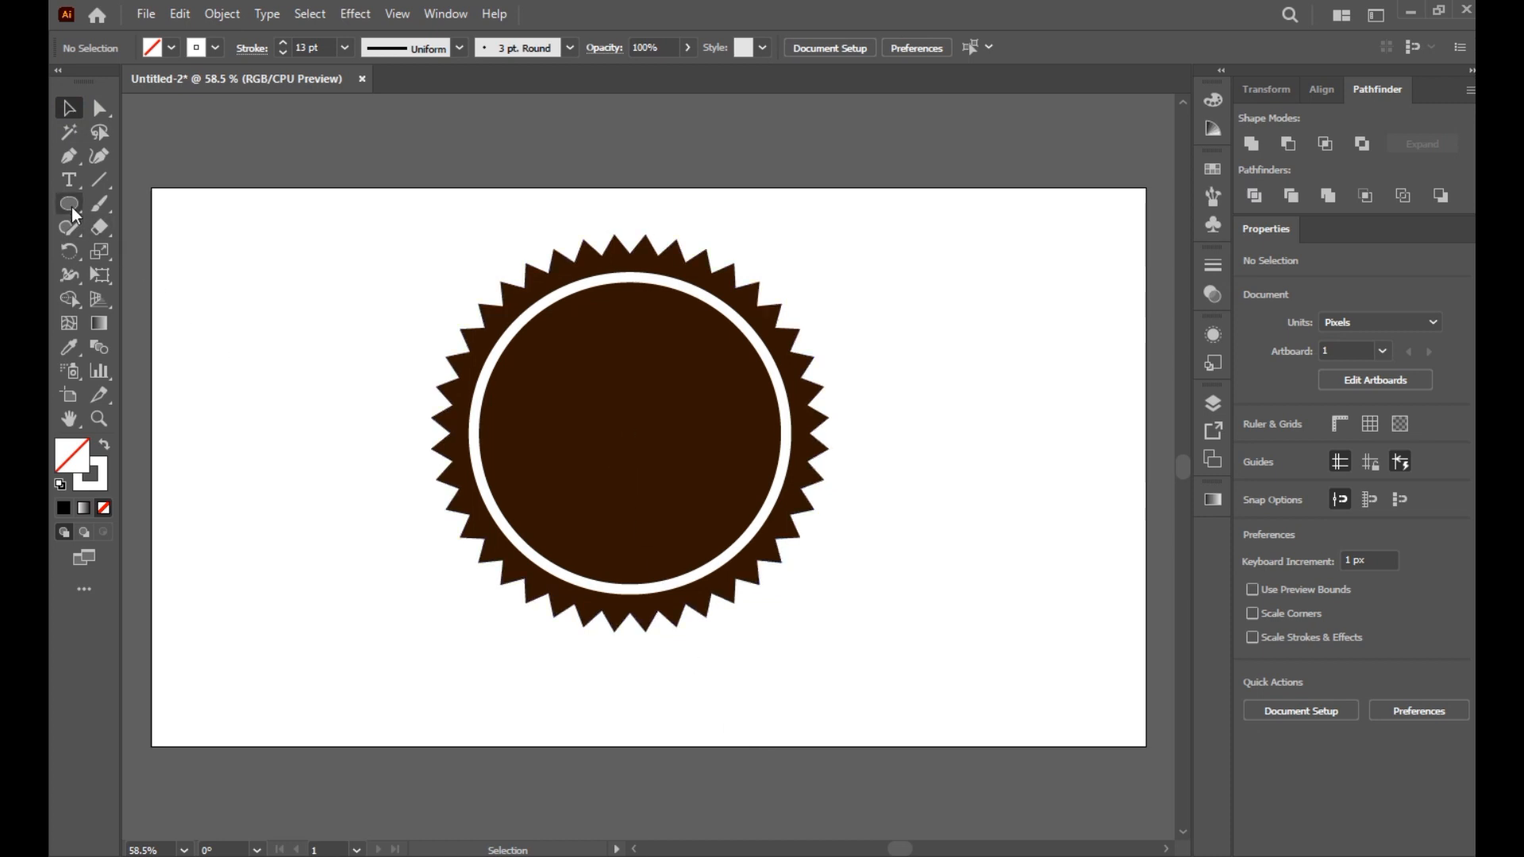
Draw a rectangle about 511 by 82 px centred across the badge, with white fill and no stroke
left_click_drag(70, 204, 134, 204)
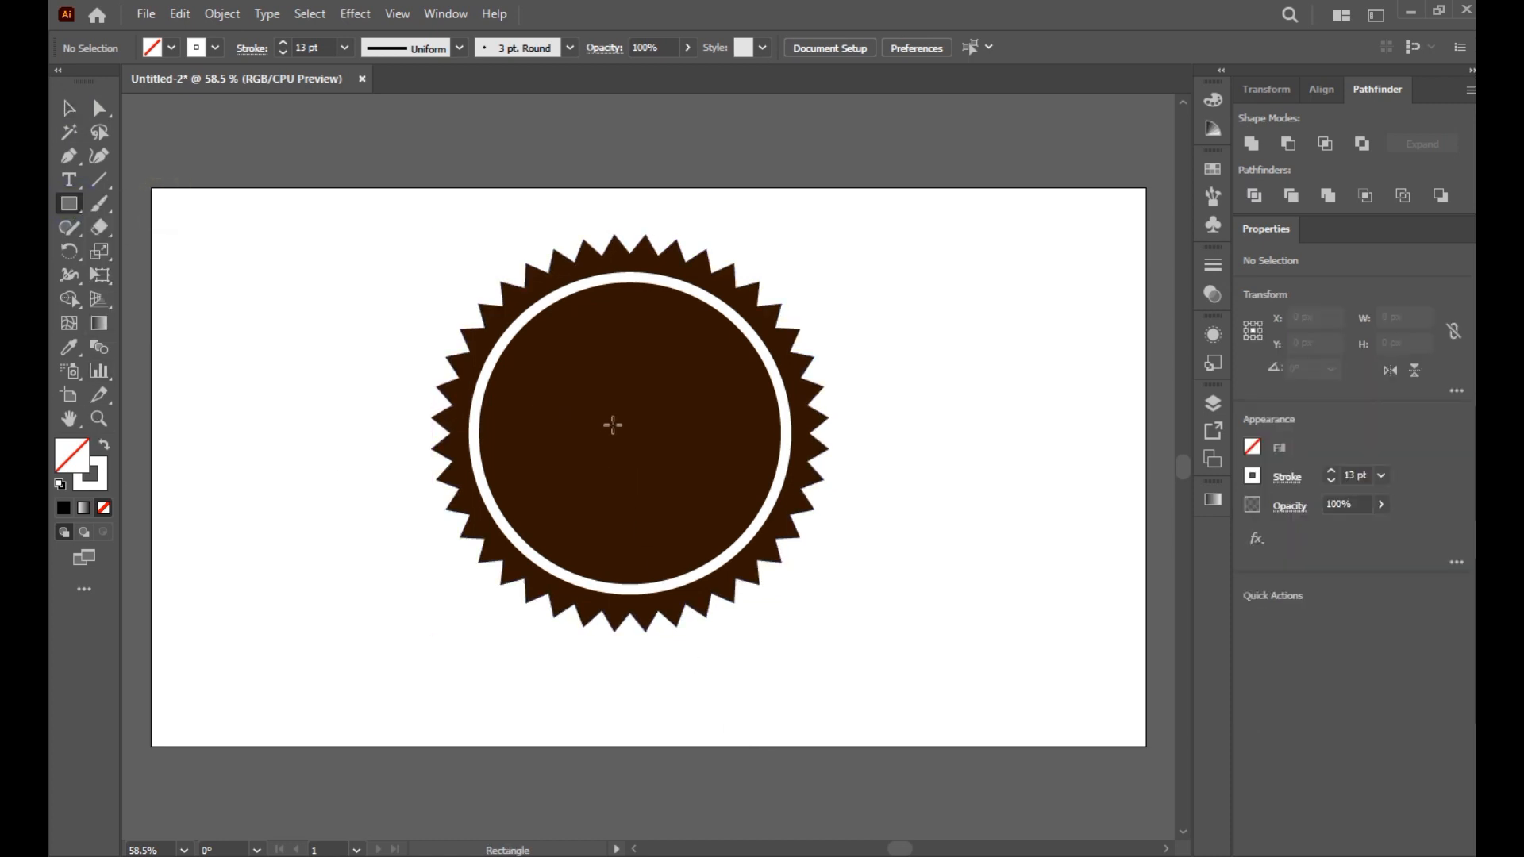
mouse_move(632, 432)
left_mouse_down()
mouse_move(829, 436)
mouse_move(832, 401)
left_mouse_up()
left_click(68, 108)
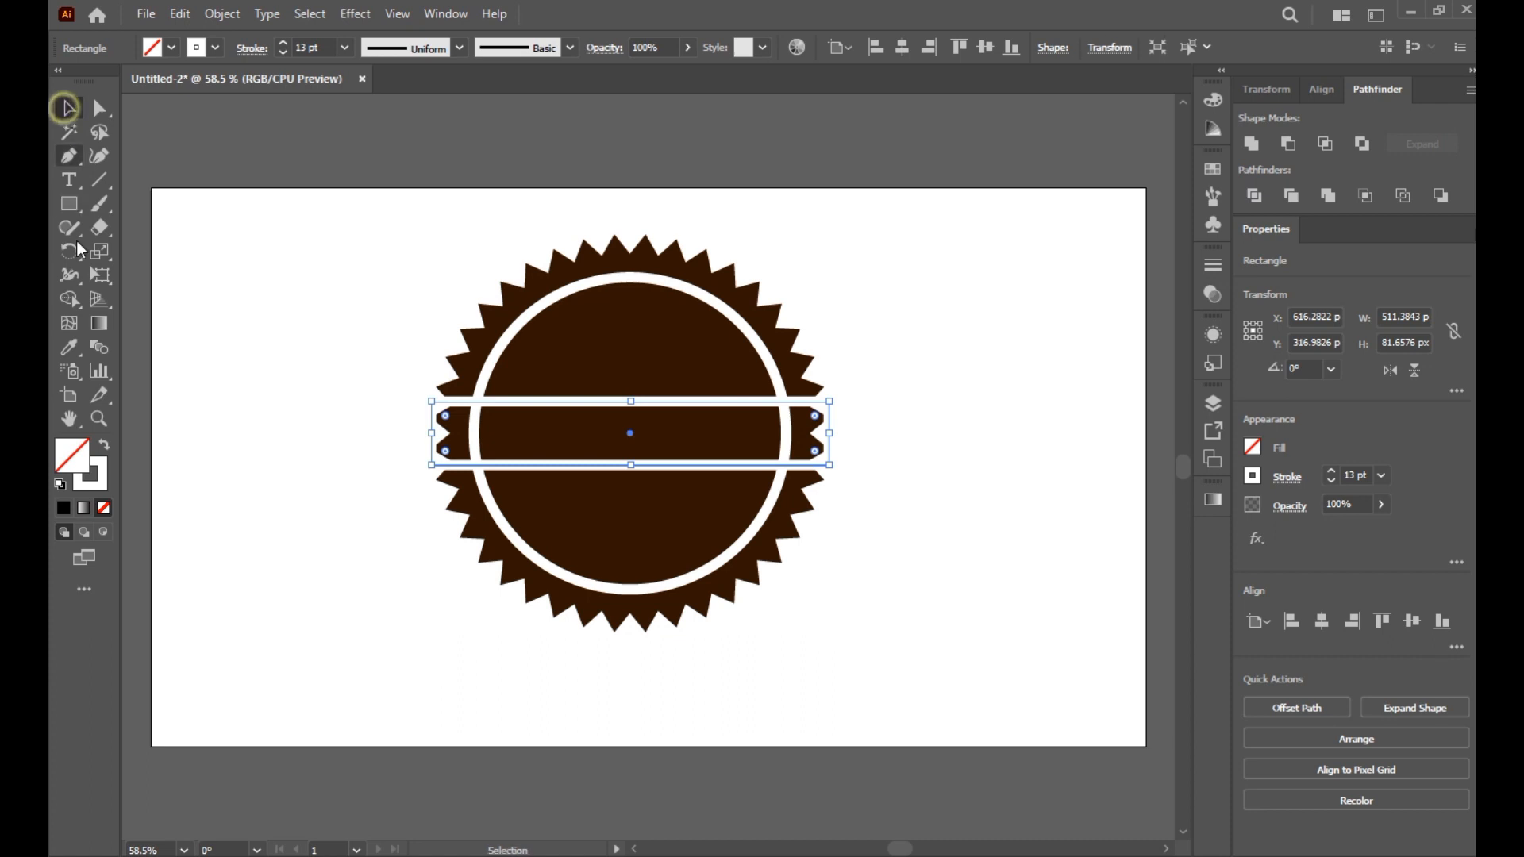
left_click(105, 447)
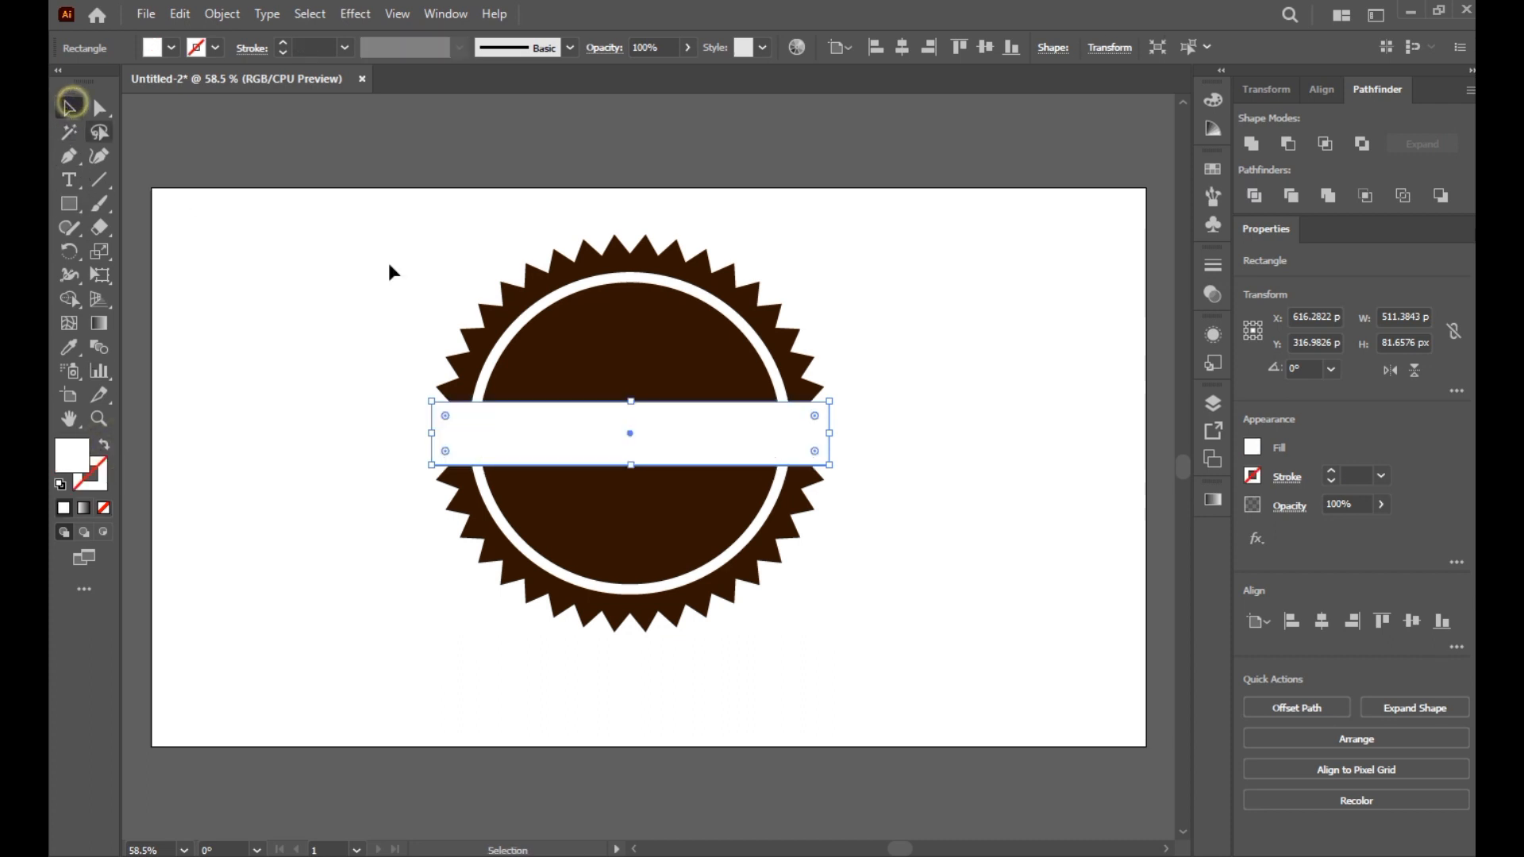
left_click(428, 271)
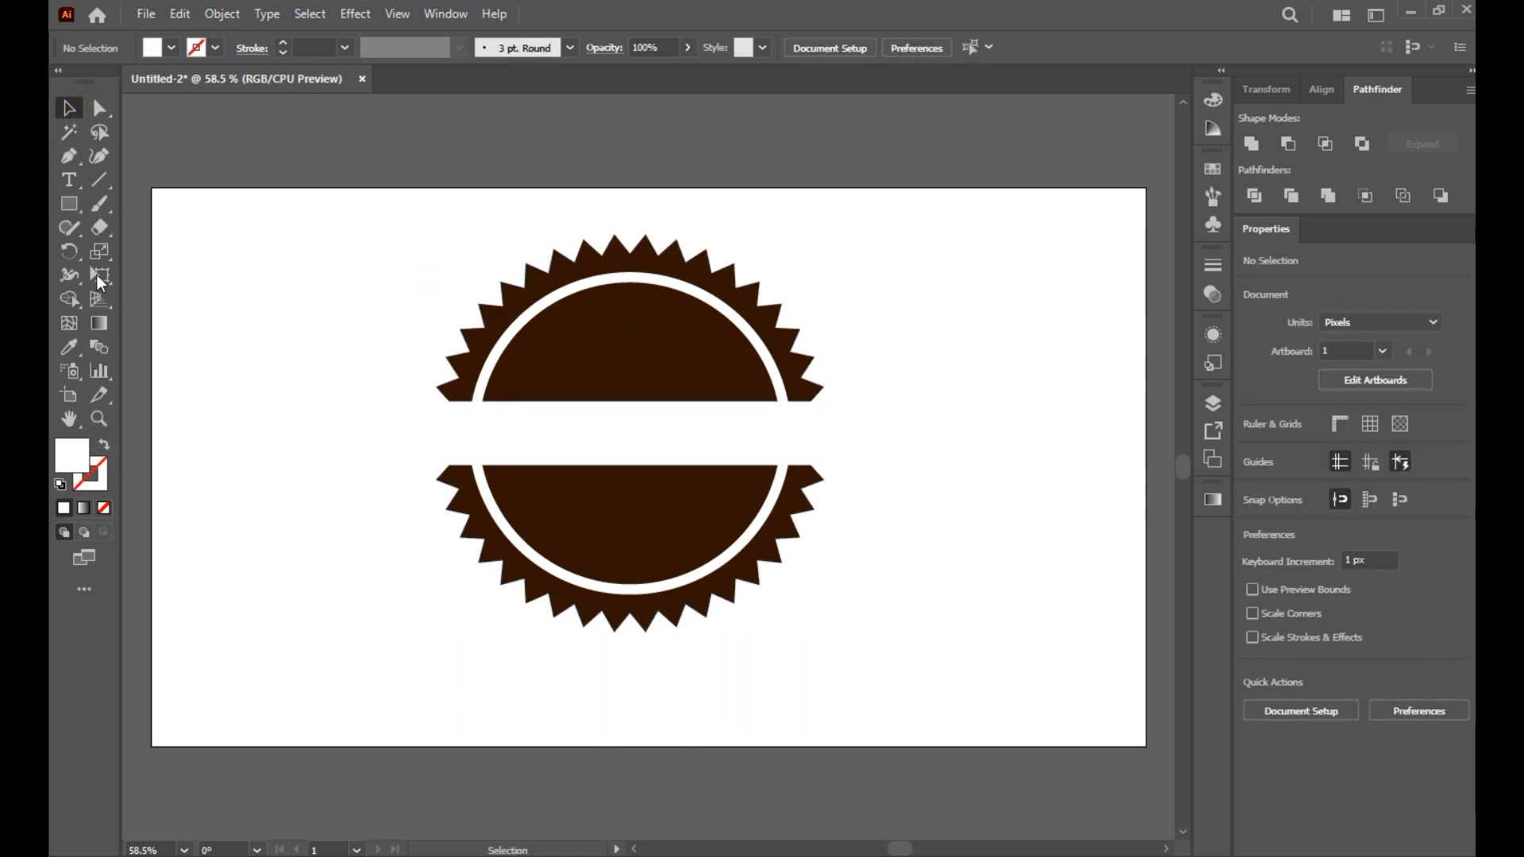
Draw a closed six-point forked ribbon tail off the white band's left end, filled with the dark brown sampled from the badge
left_click(65, 159)
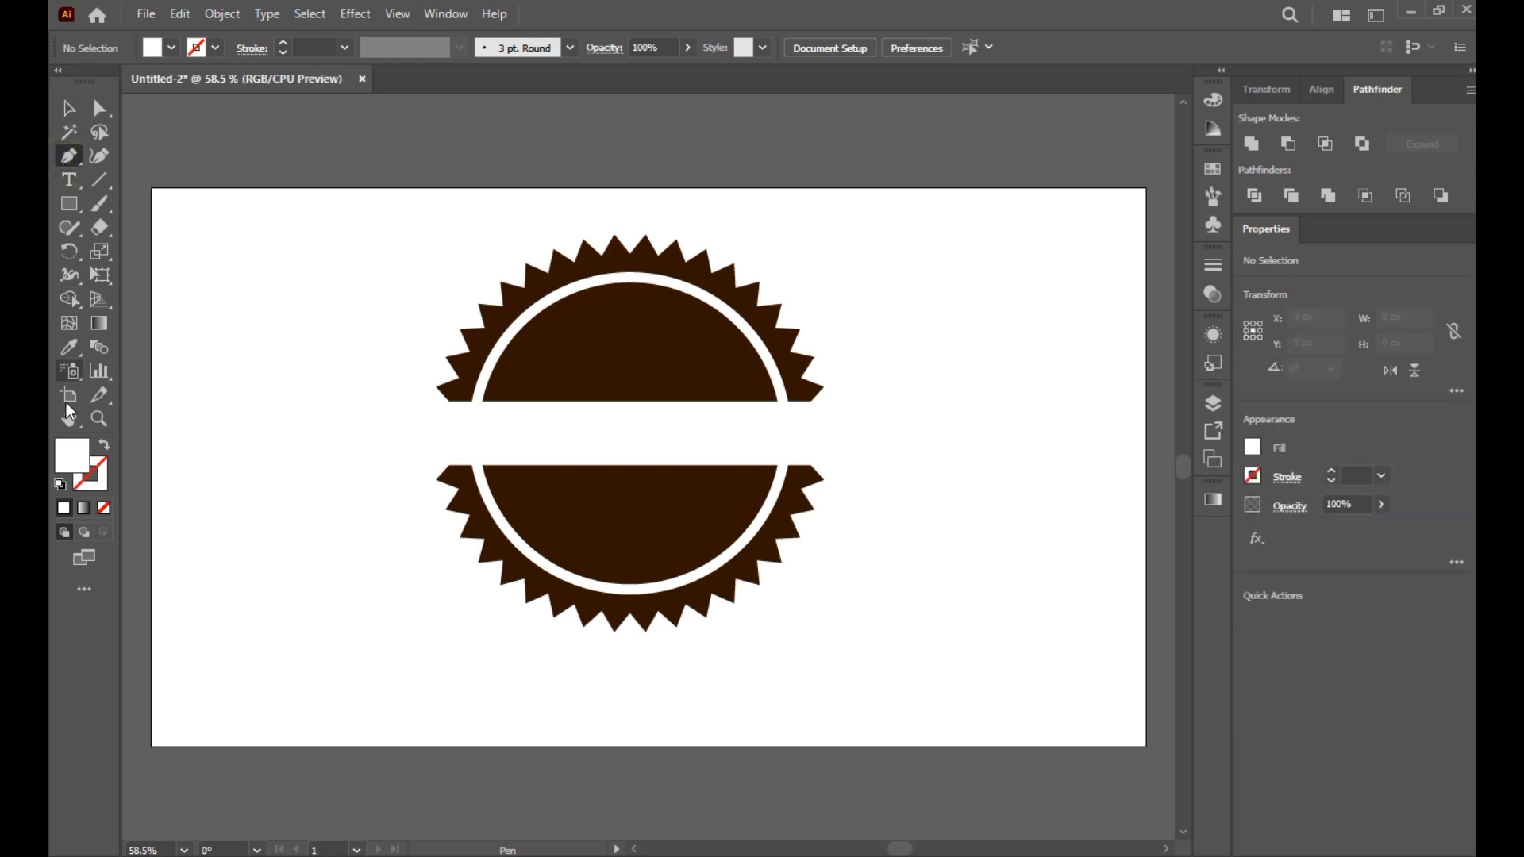
left_click(70, 347)
left_click(632, 379)
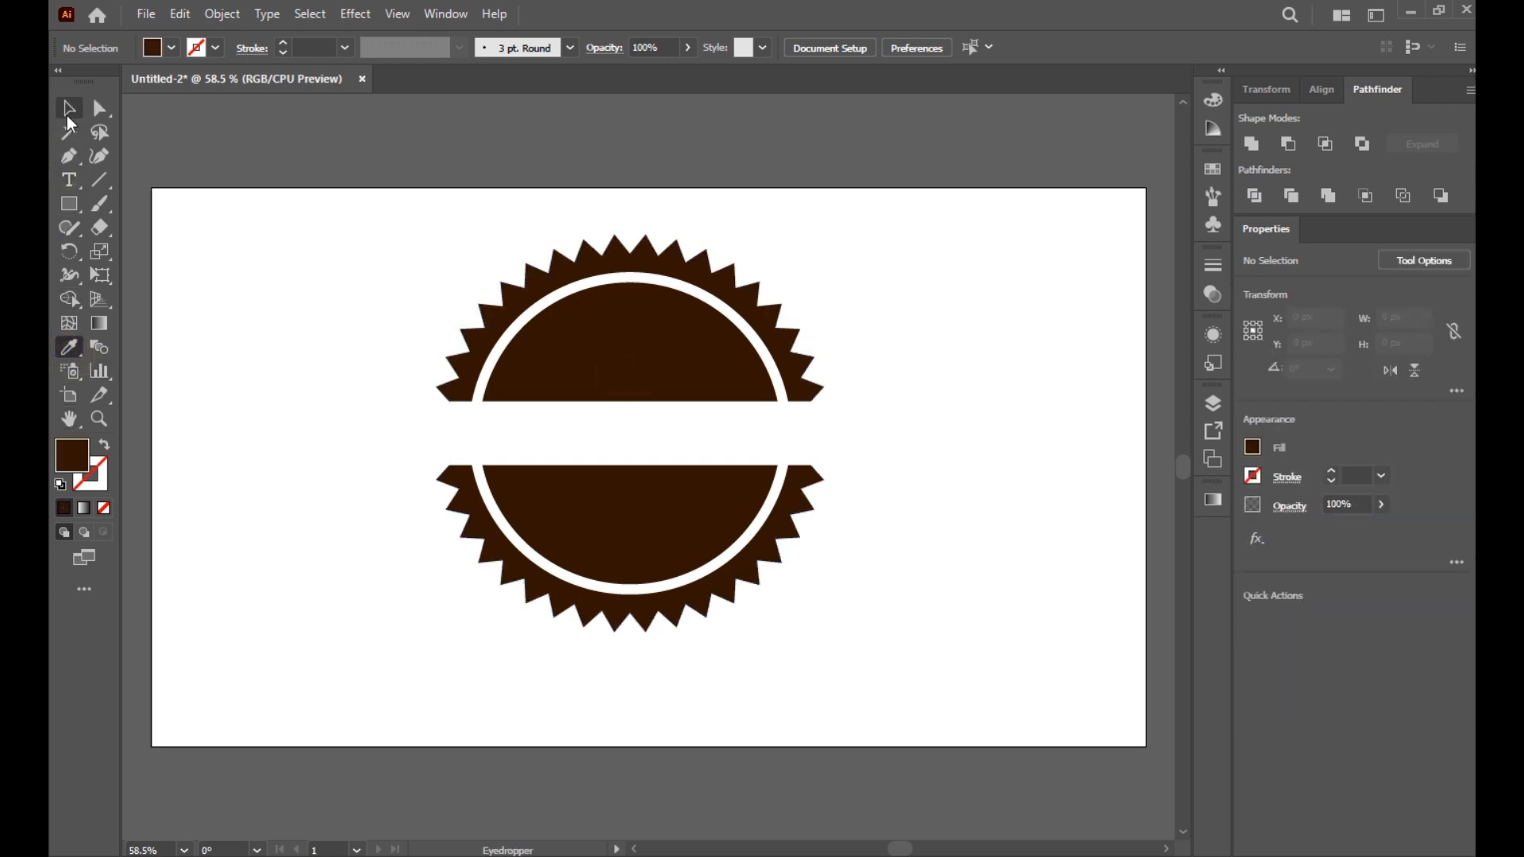
left_click(69, 157)
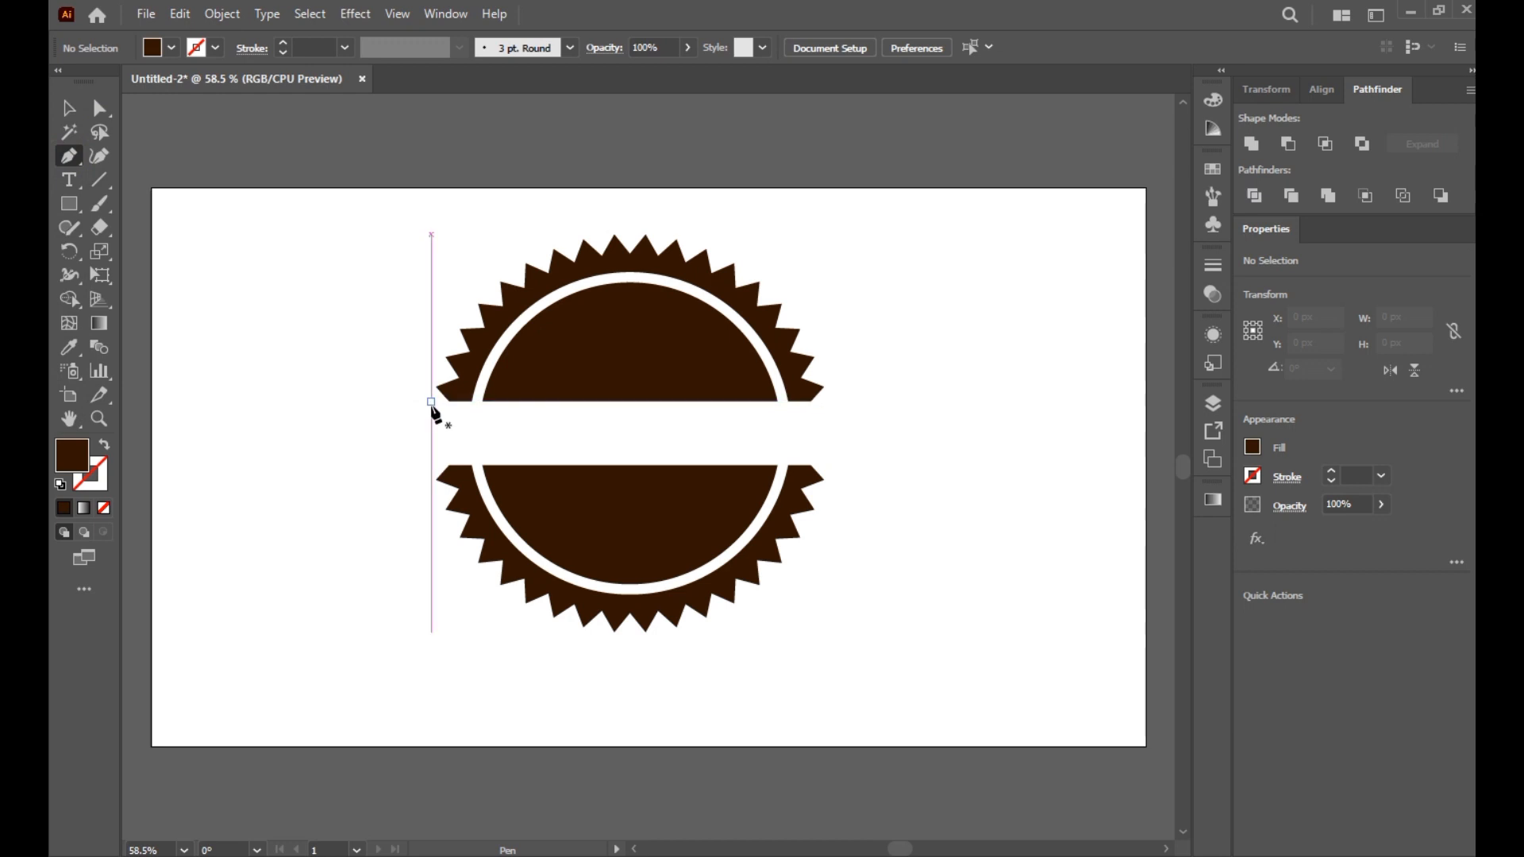
left_click(431, 401)
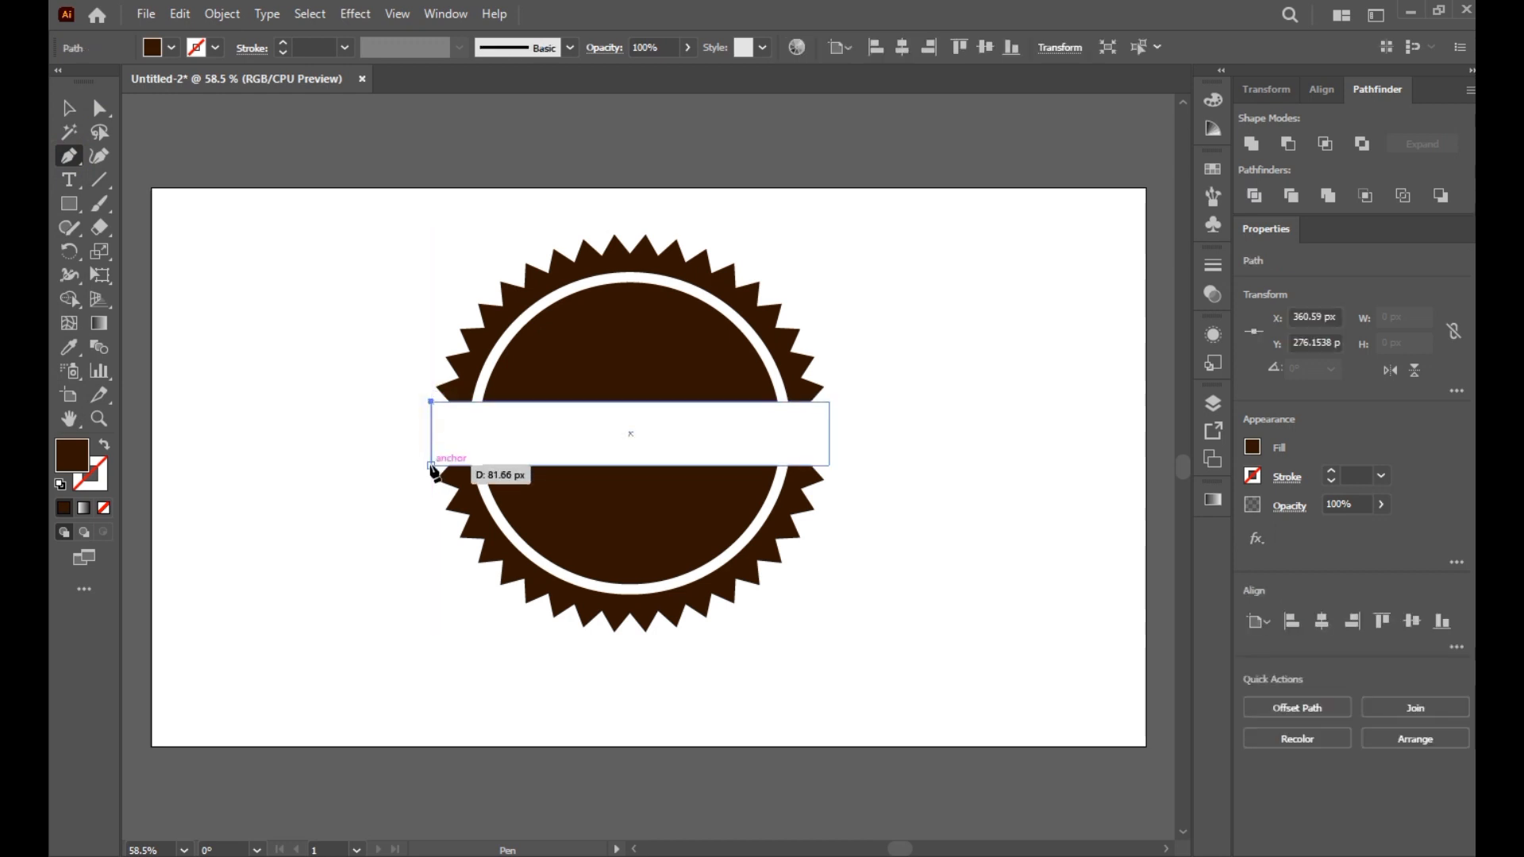
left_click(431, 465)
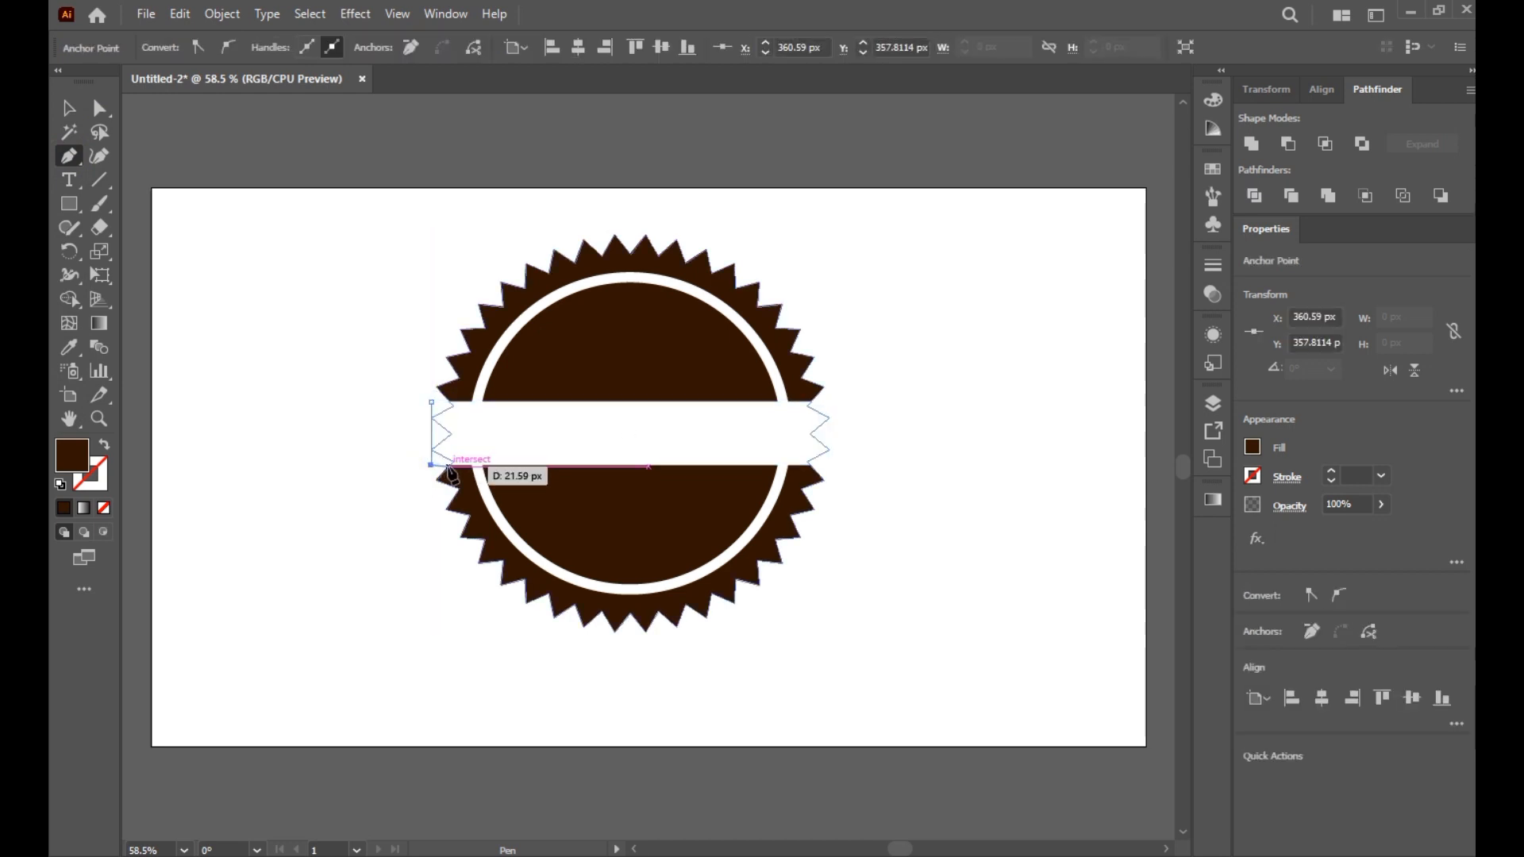
left_click(448, 467)
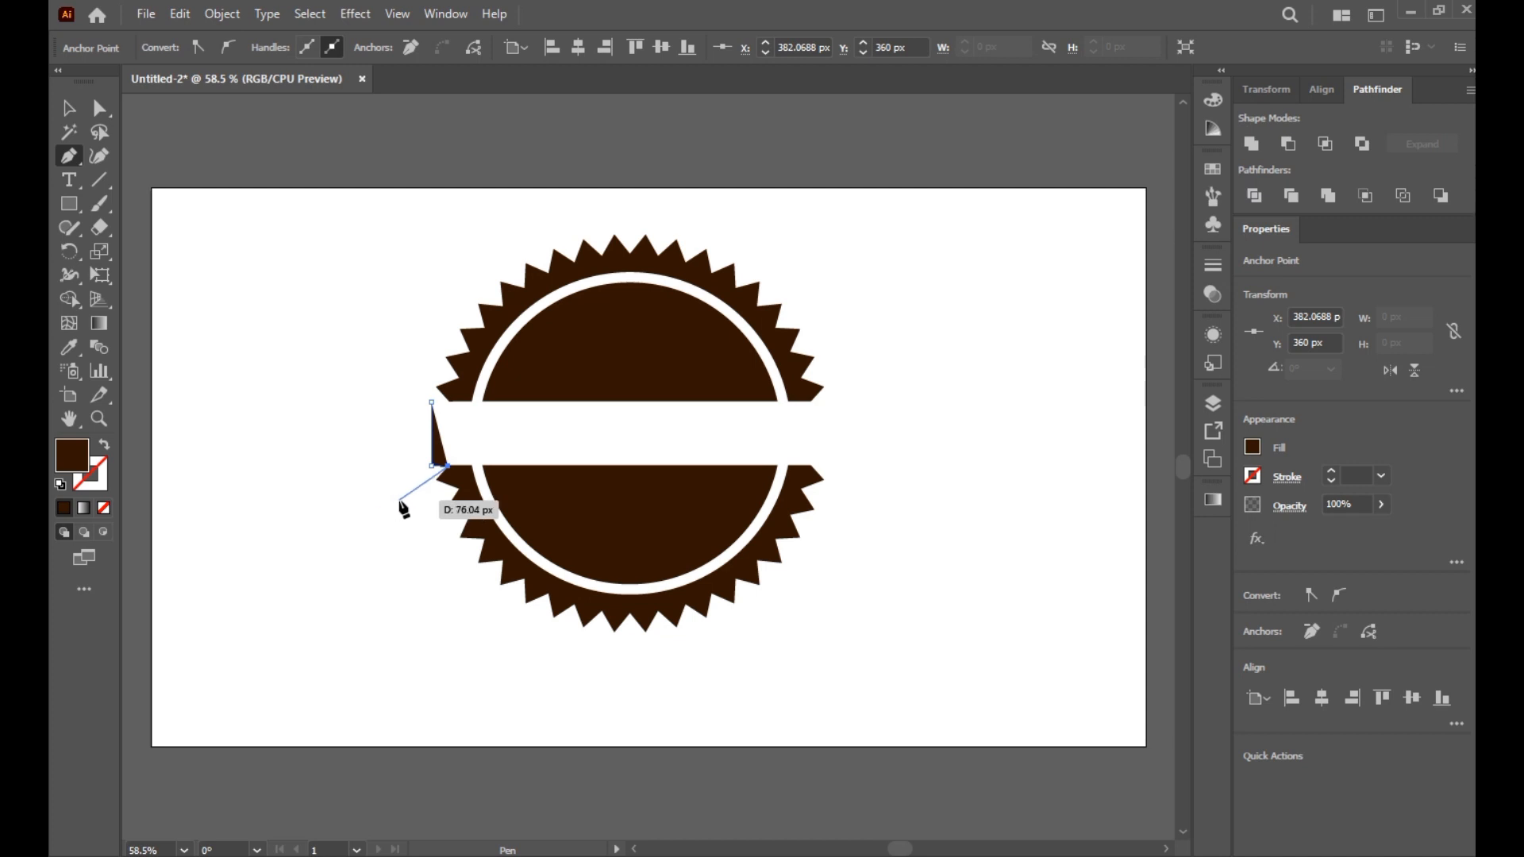
left_click(399, 499)
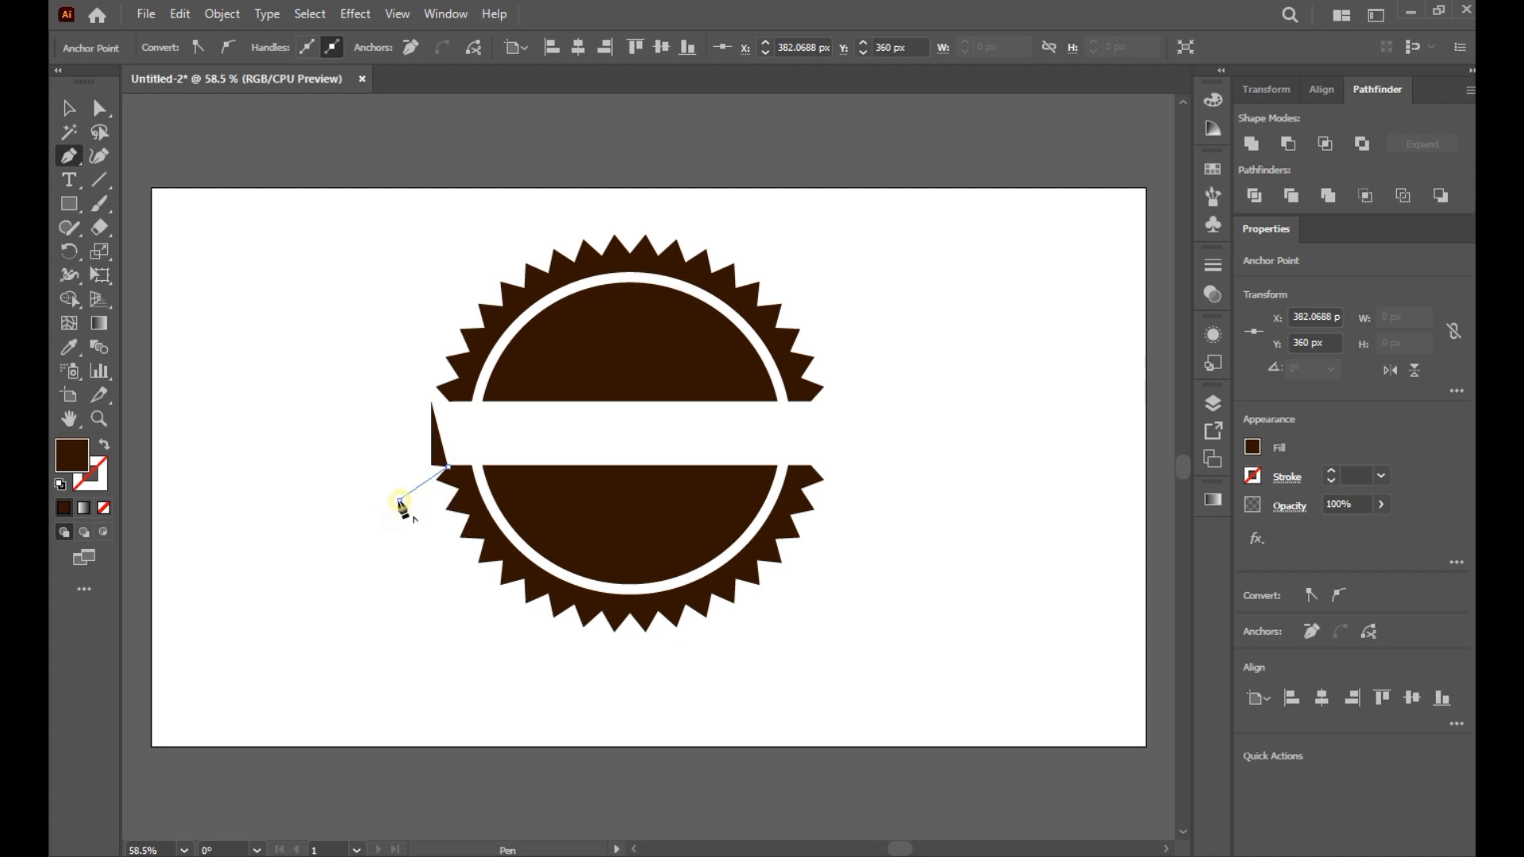
left_click(417, 455)
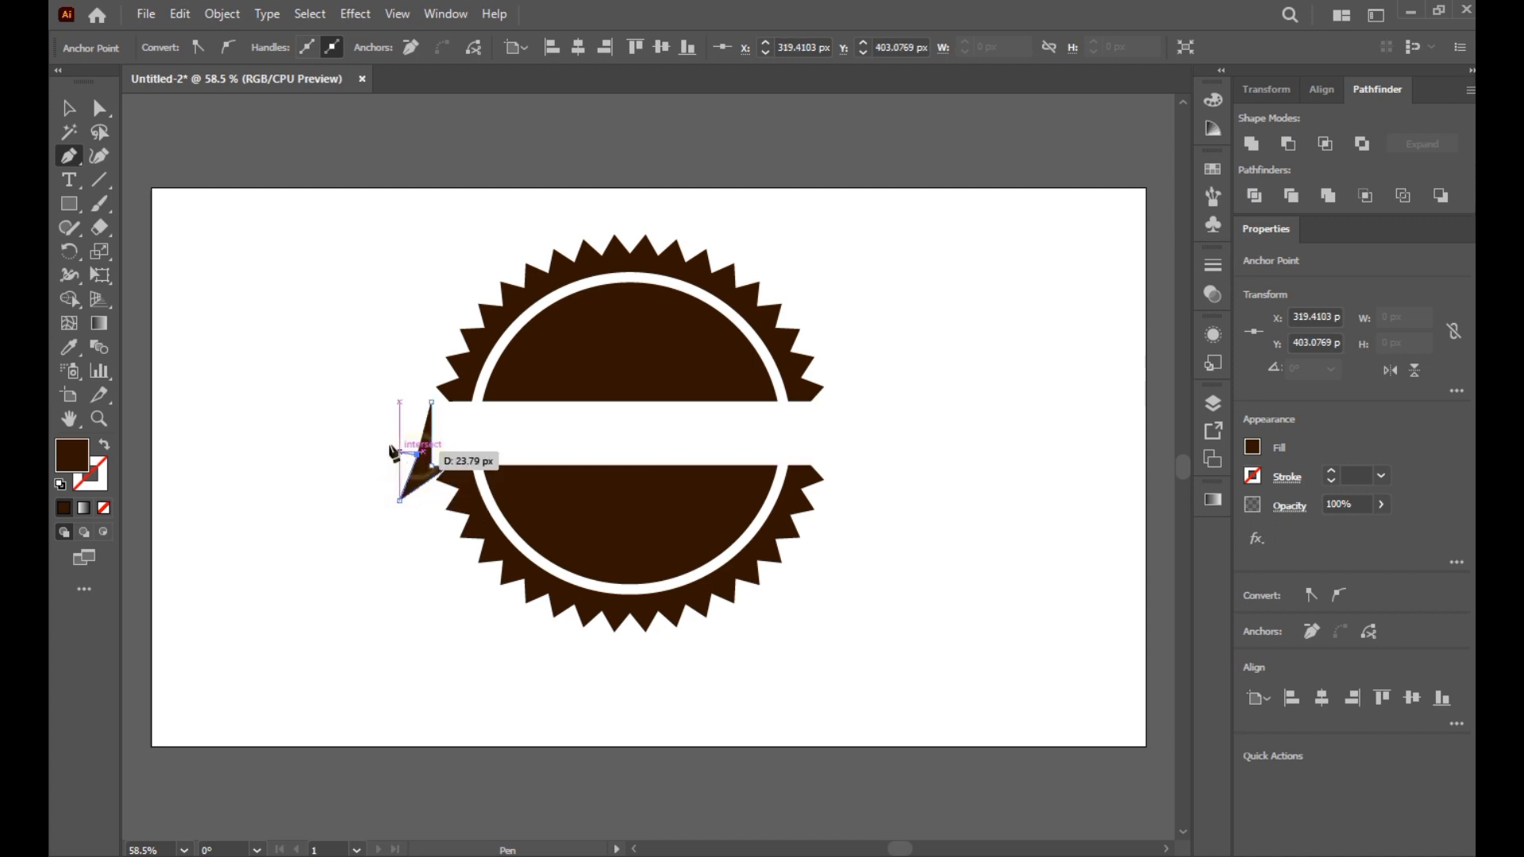
left_click(343, 401)
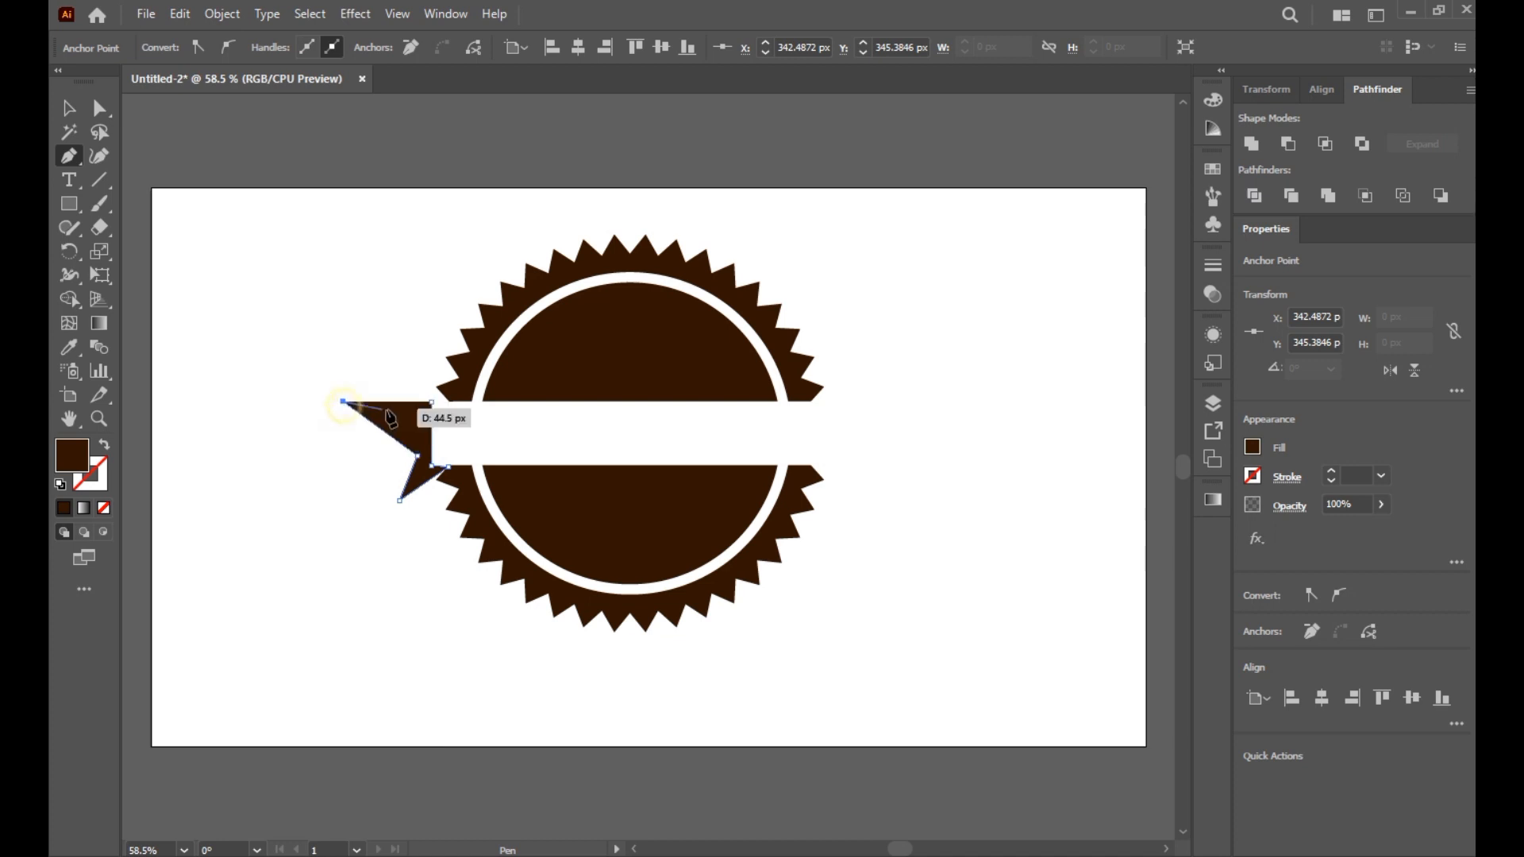
left_click(433, 404)
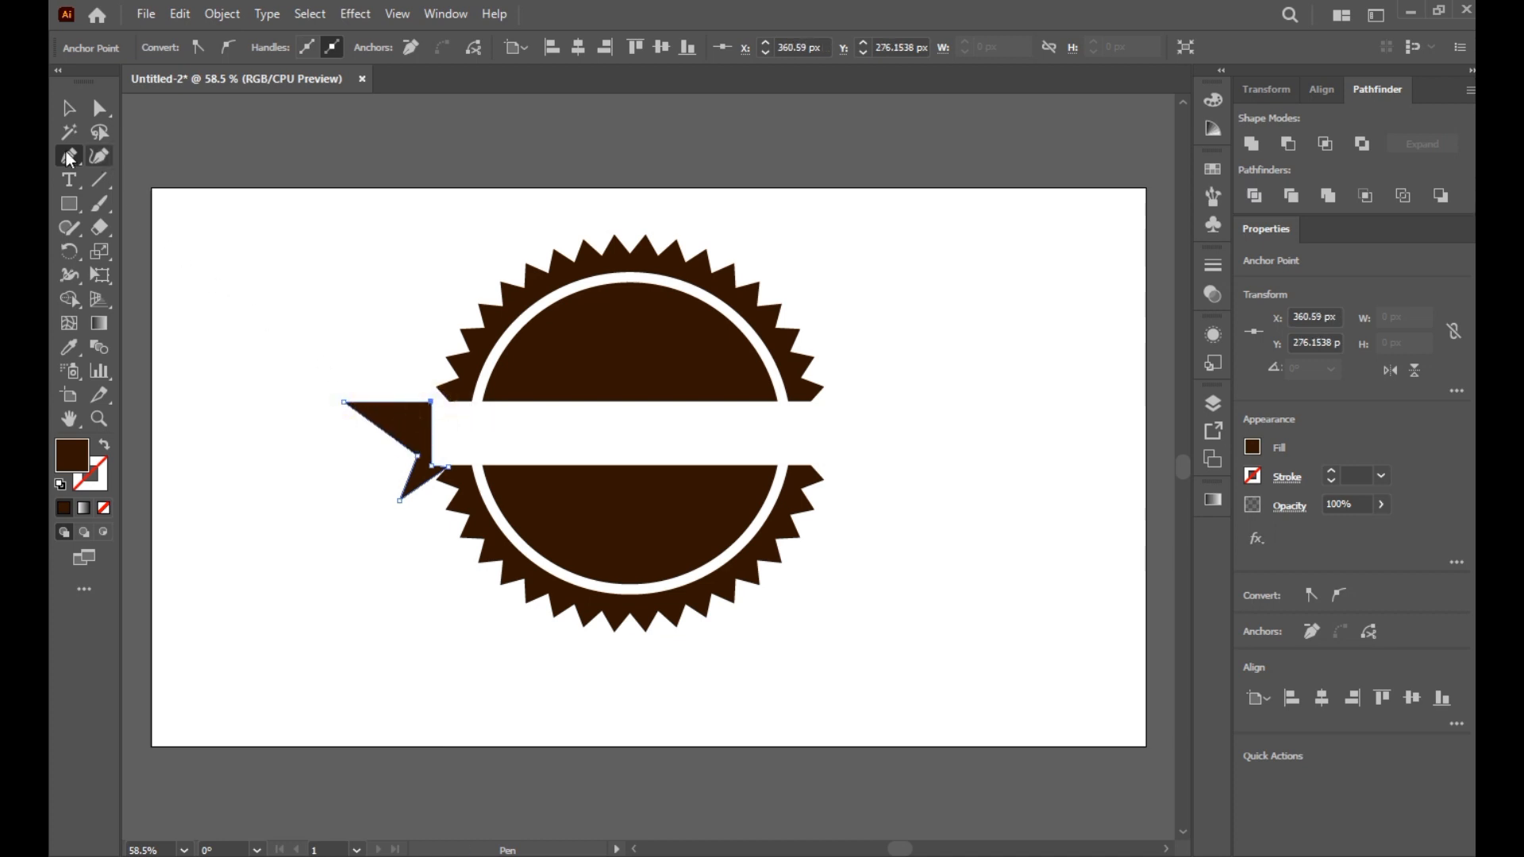
Move the whole ribbon tail about 14 px left, away from the badge
left_click(95, 109)
left_click(245, 511)
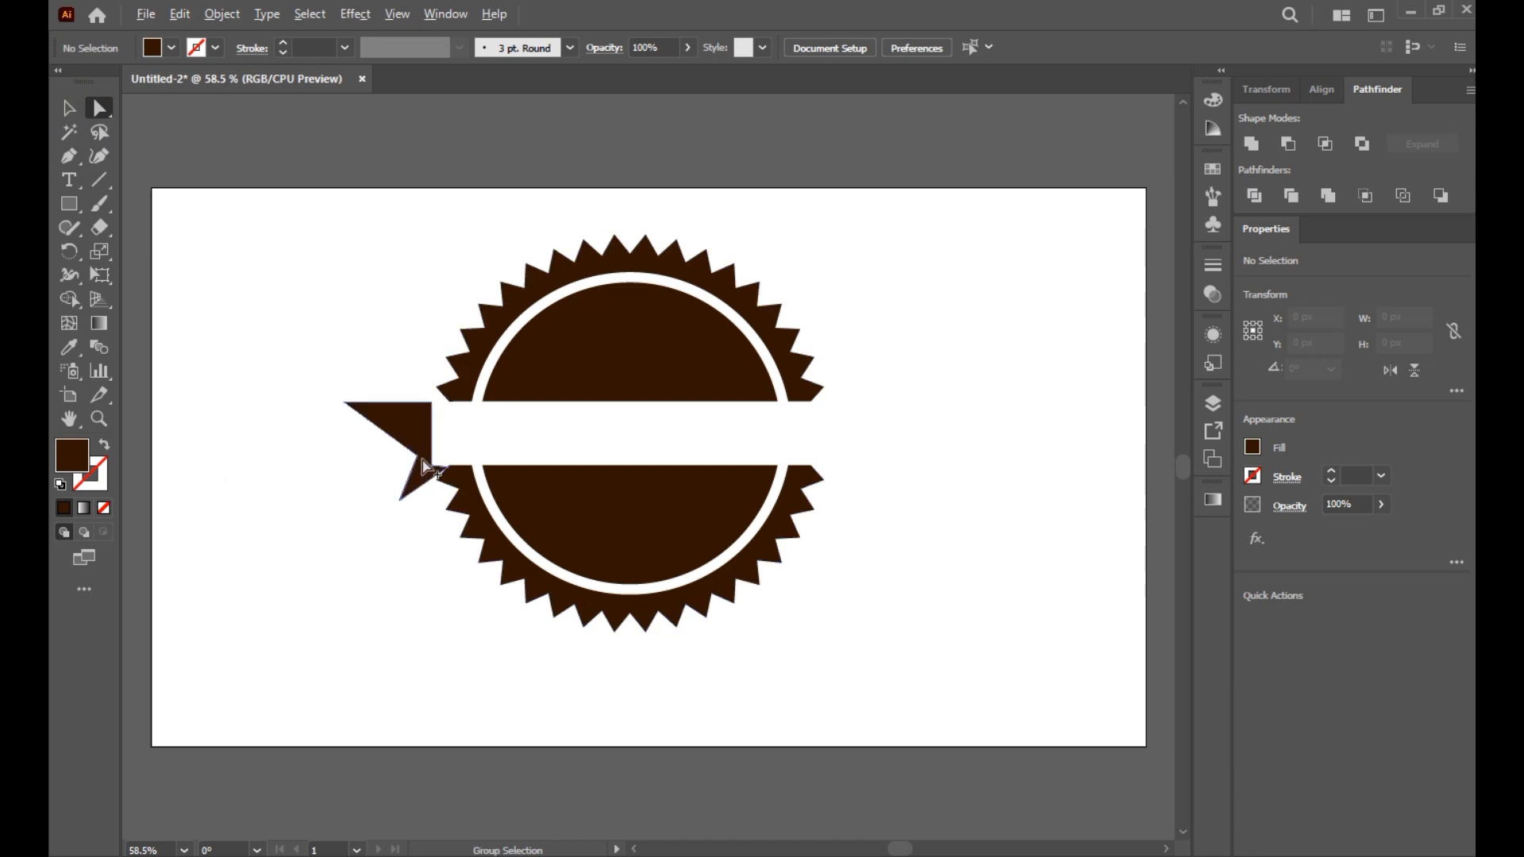
key("ctrl+1")
scroll(421, 556, "up", 1)
left_click_drag(422, 446, 394, 455)
left_click(436, 558)
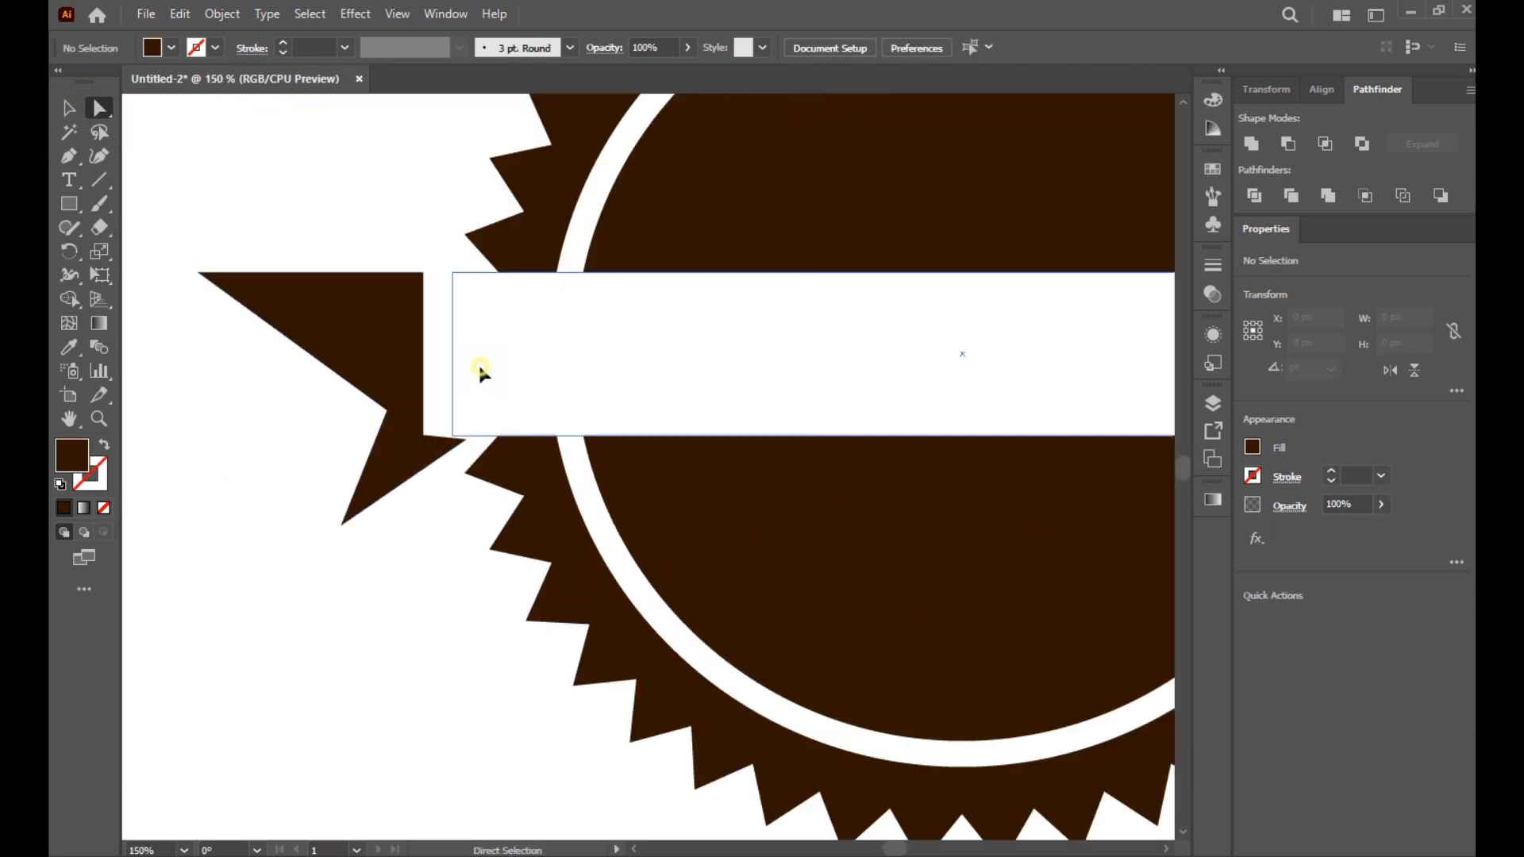
Extend the white band's left edge outward until it meets the ribbon tail's vertical edge, then deselect it
left_click(478, 364)
left_click(68, 109)
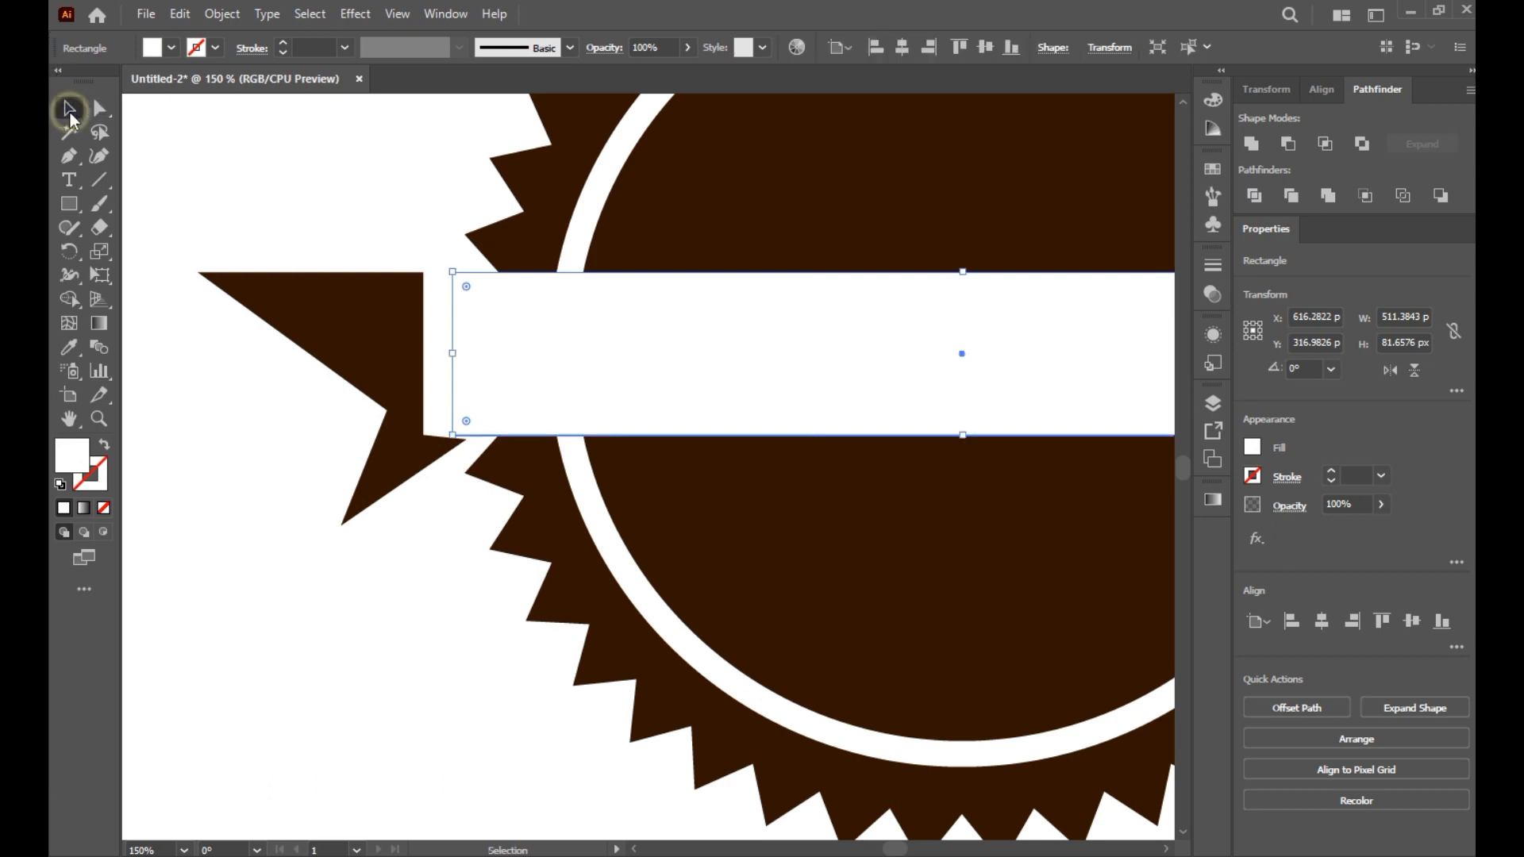
left_click_drag(455, 354, 425, 352)
left_click(396, 590)
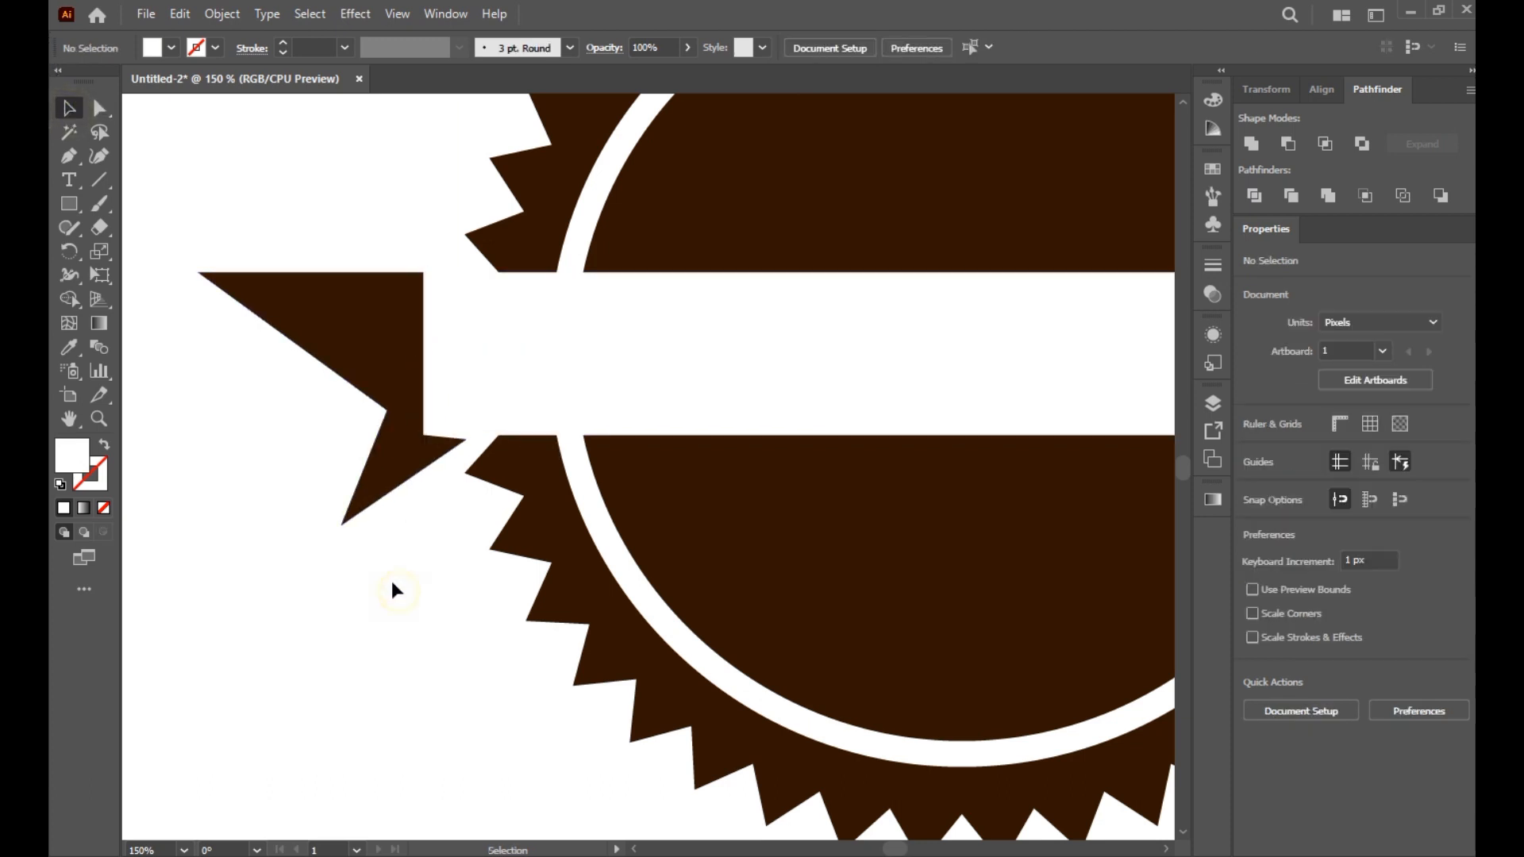
Move the ribbon tail's inner lower corner point level with the bottom edge of the white band
scroll(384, 547, "down", 1)
left_click(100, 111)
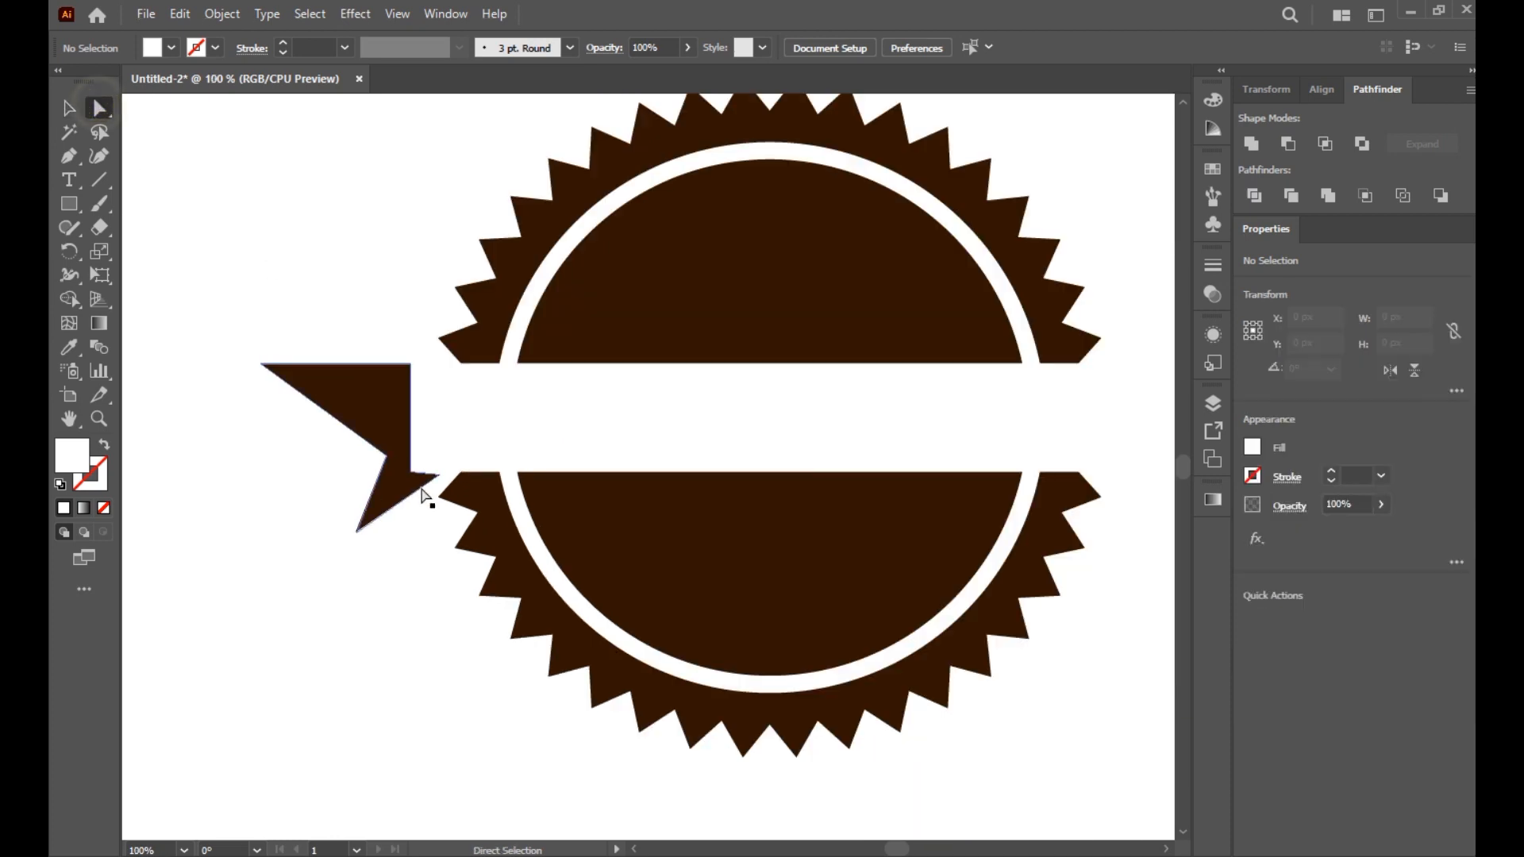
left_click(435, 475)
scroll(434, 476, "up", 3)
left_click_drag(466, 469, 472, 459)
left_click(451, 532)
scroll(408, 536, "down", 2)
Shift the ribbon tail's lower tip and notch point together outward to the left and slightly down
left_click_drag(407, 537, 609, 568)
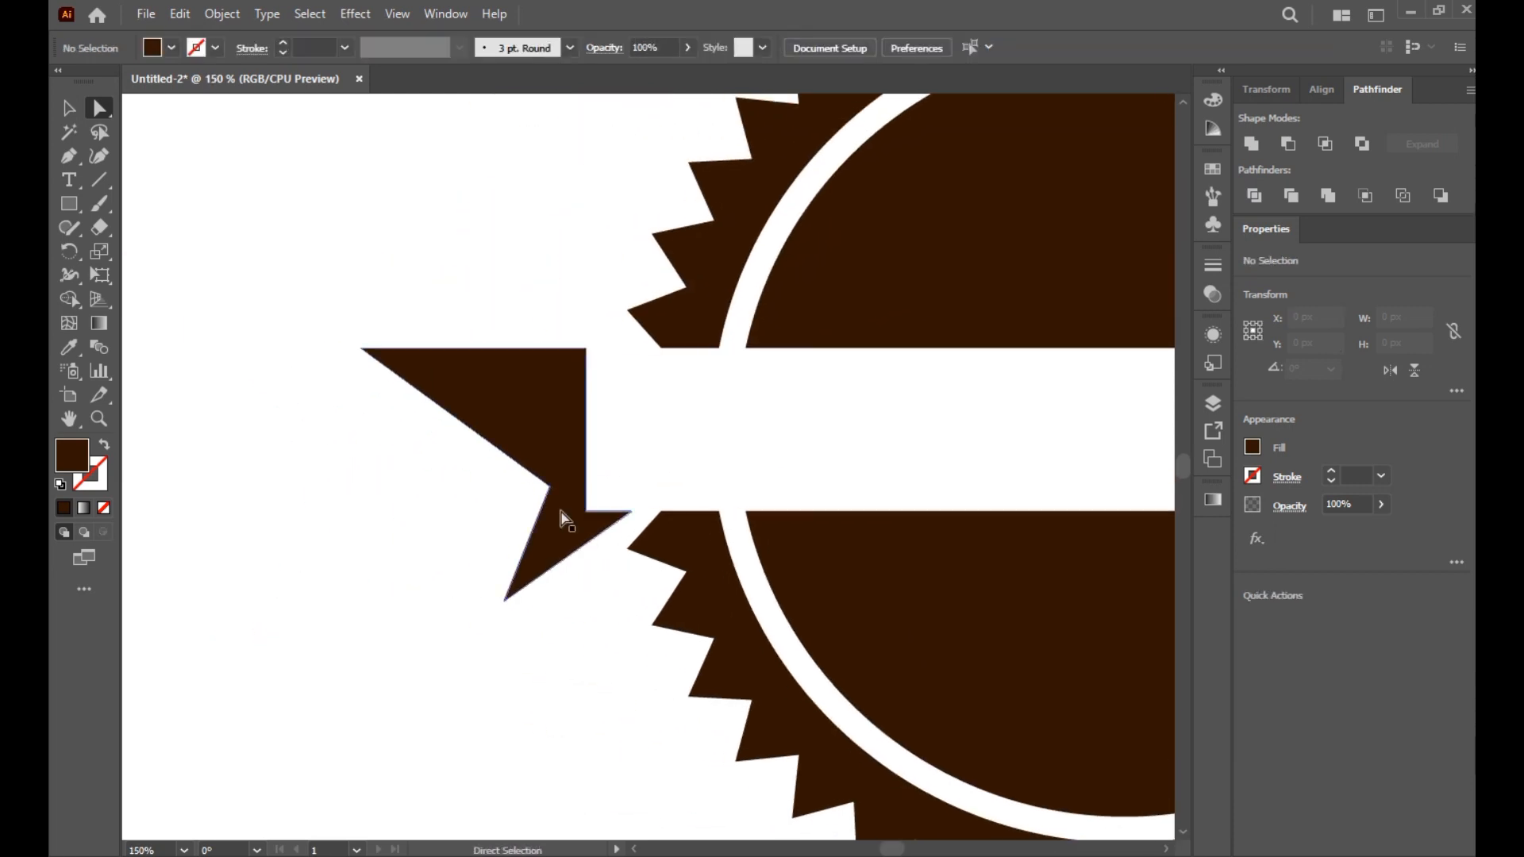
left_click(504, 601)
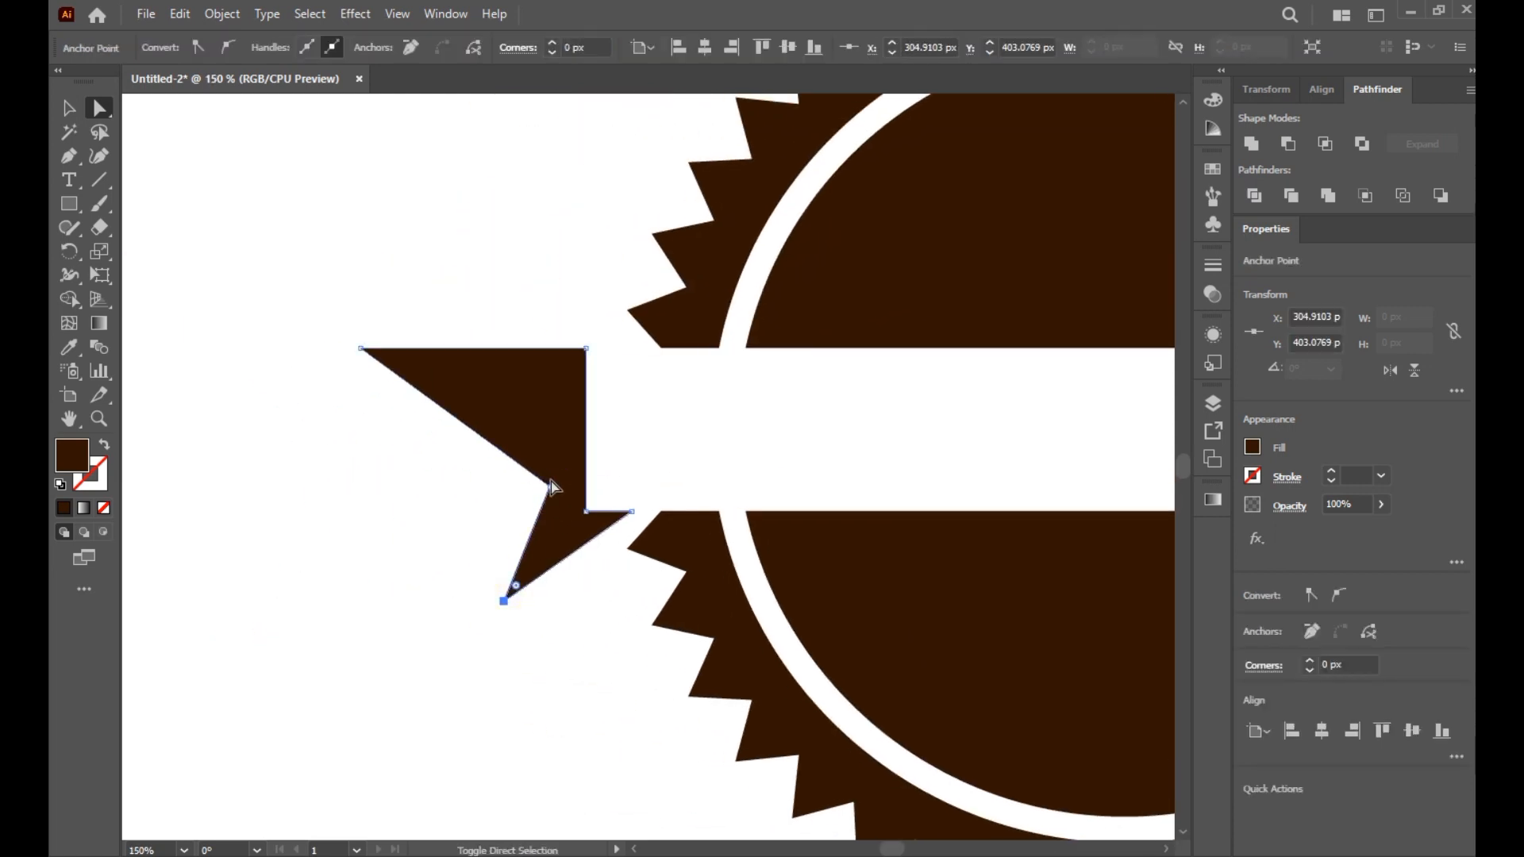
left_click(551, 487, "shift")
left_click_drag(504, 601, 454, 618)
scroll(535, 657, "down", 3)
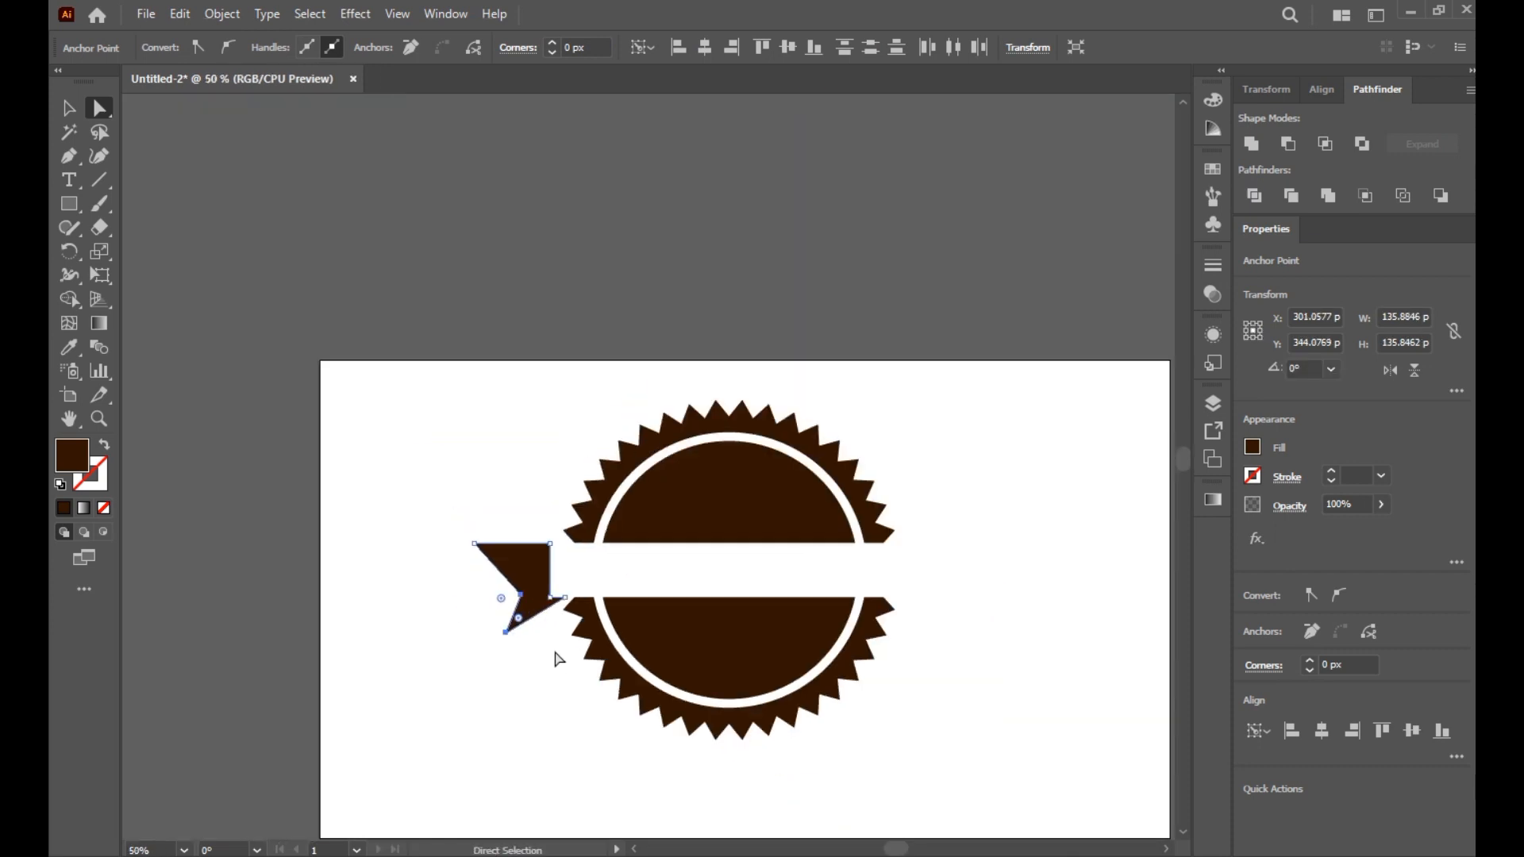
left_click(566, 697)
Move only the ribbon tail's notch point inward and up to about X 319.5 px, Y 344 px
left_click_drag(723, 604, 617, 545)
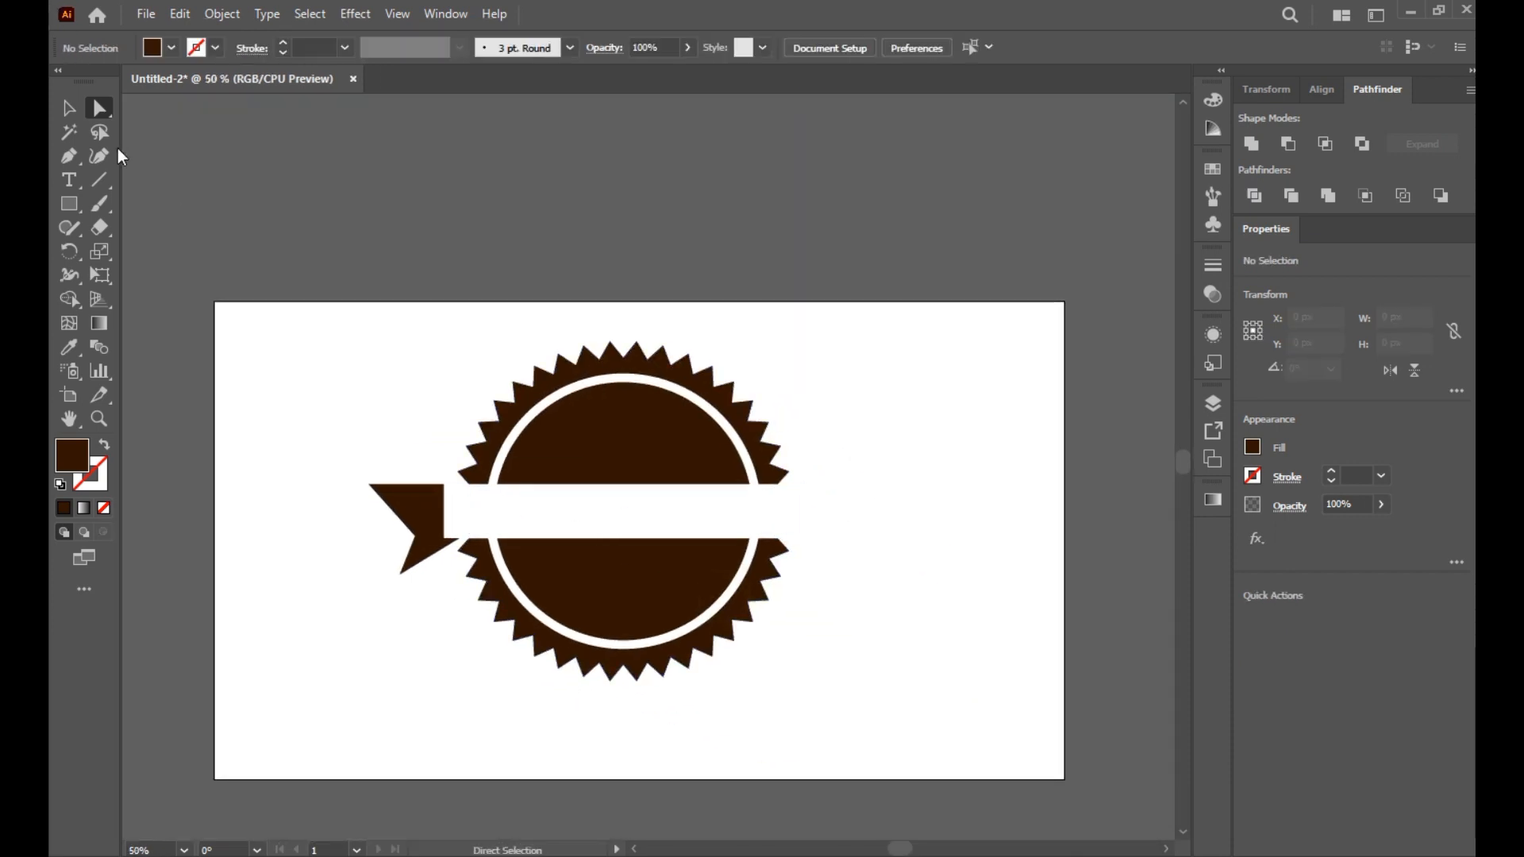
left_click_drag(415, 541, 426, 529)
left_click(67, 108)
left_click(373, 315)
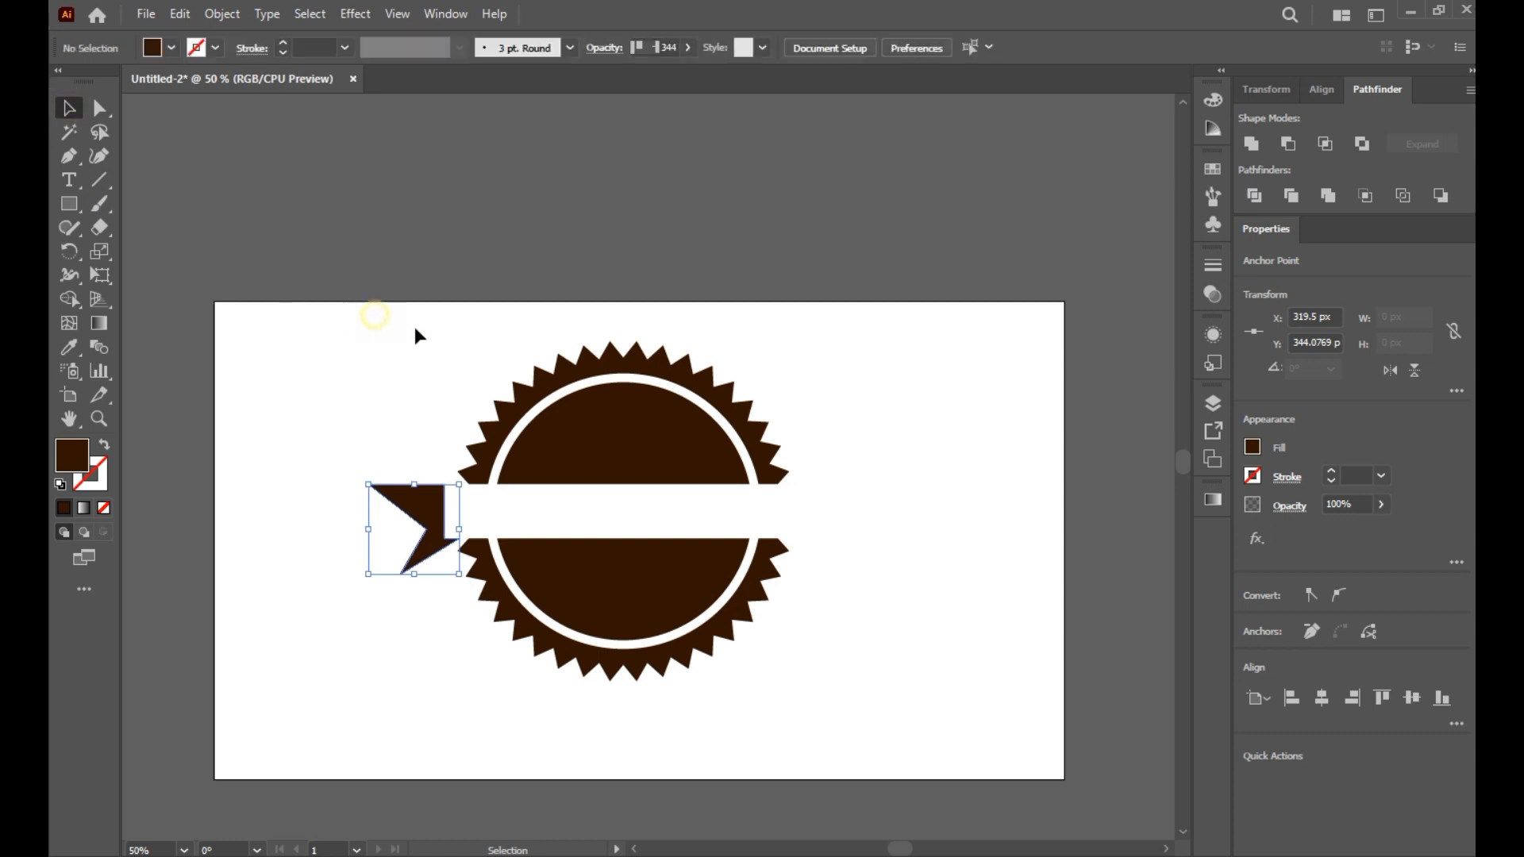
Reflect a copy of the ribbon tail across the vertical axis and place it at the white band's right end
left_click_drag(457, 734, 354, 712)
scroll(321, 500, "up", 1)
left_click_drag(317, 503, 435, 551)
right_click(439, 473)
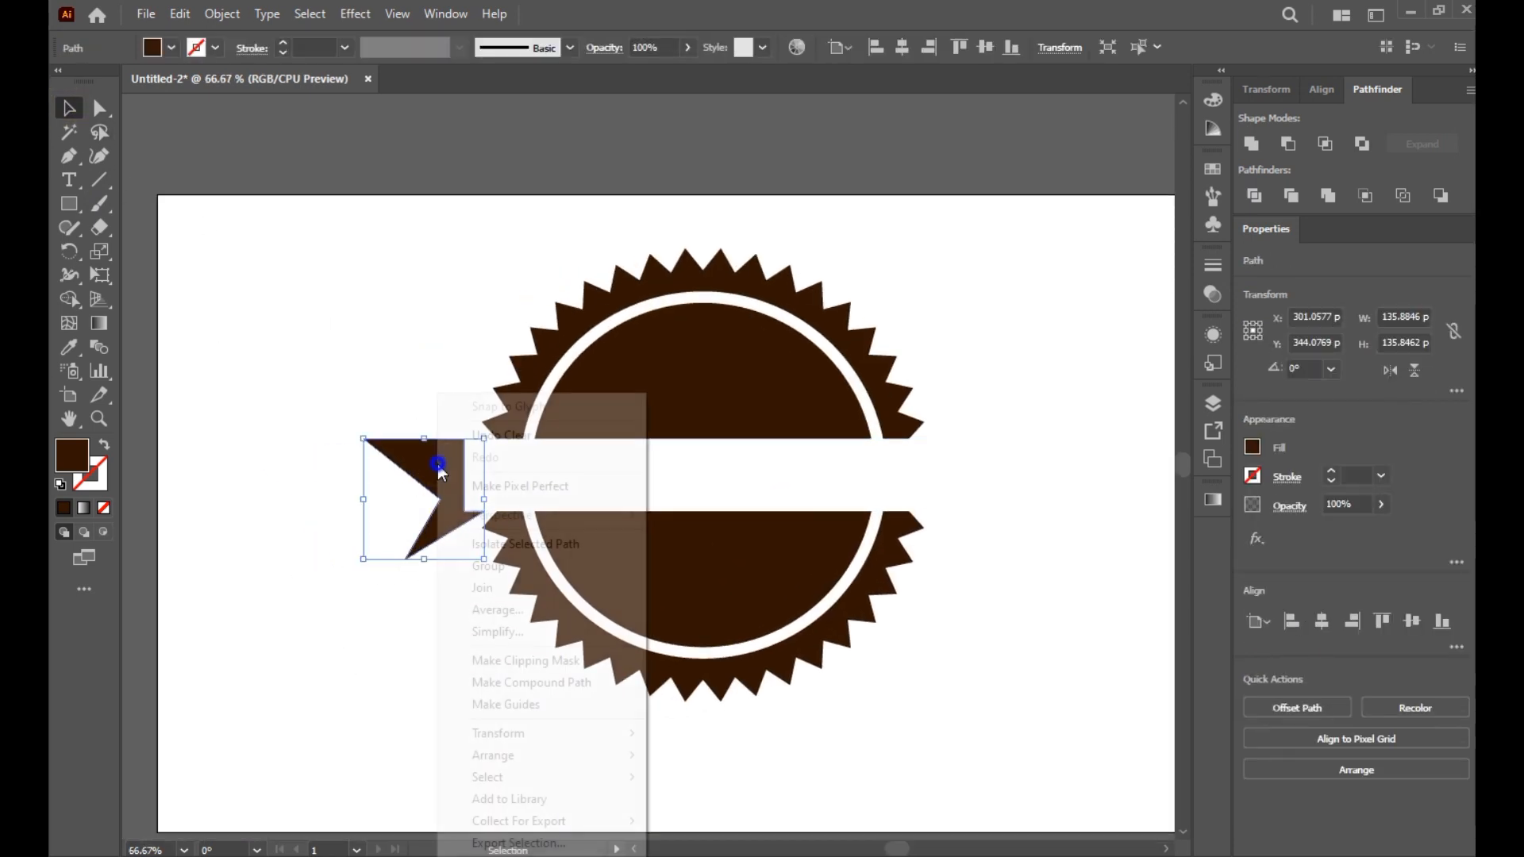
mouse_move(503, 732)
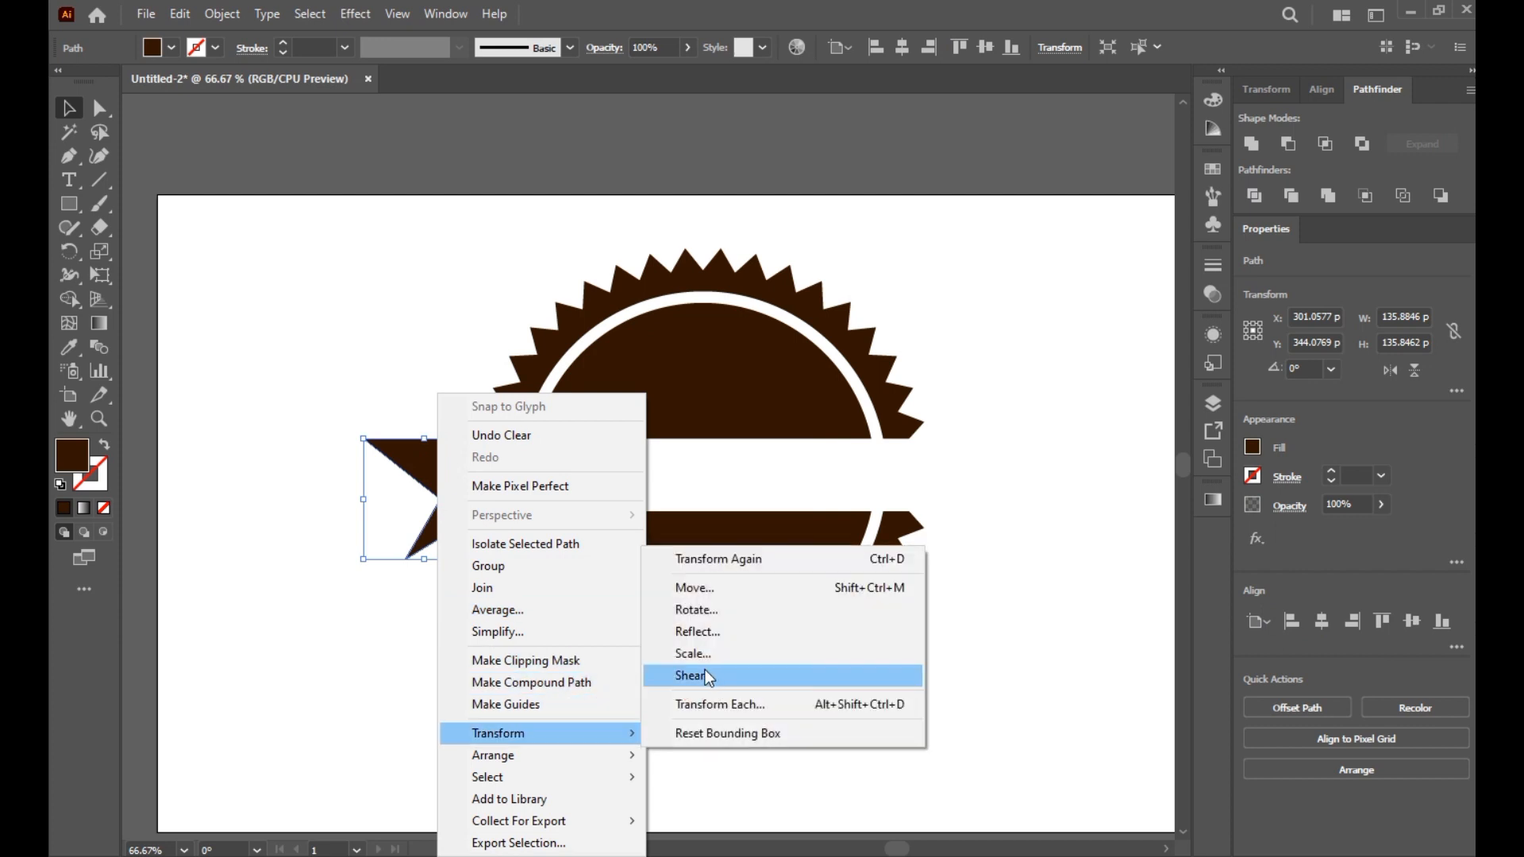
left_click(719, 635)
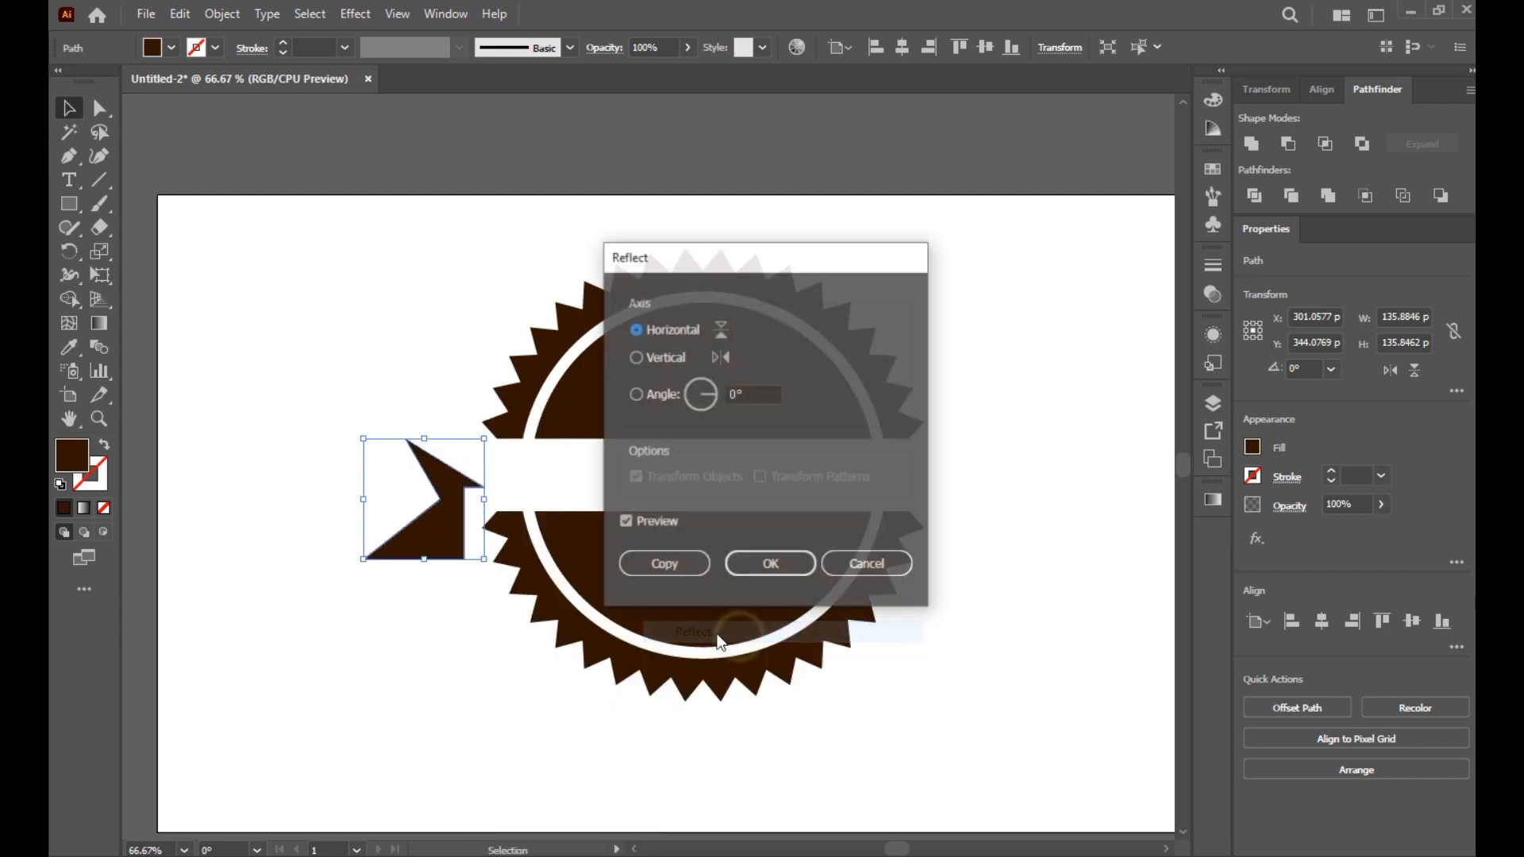
left_click(640, 356)
left_click(694, 566)
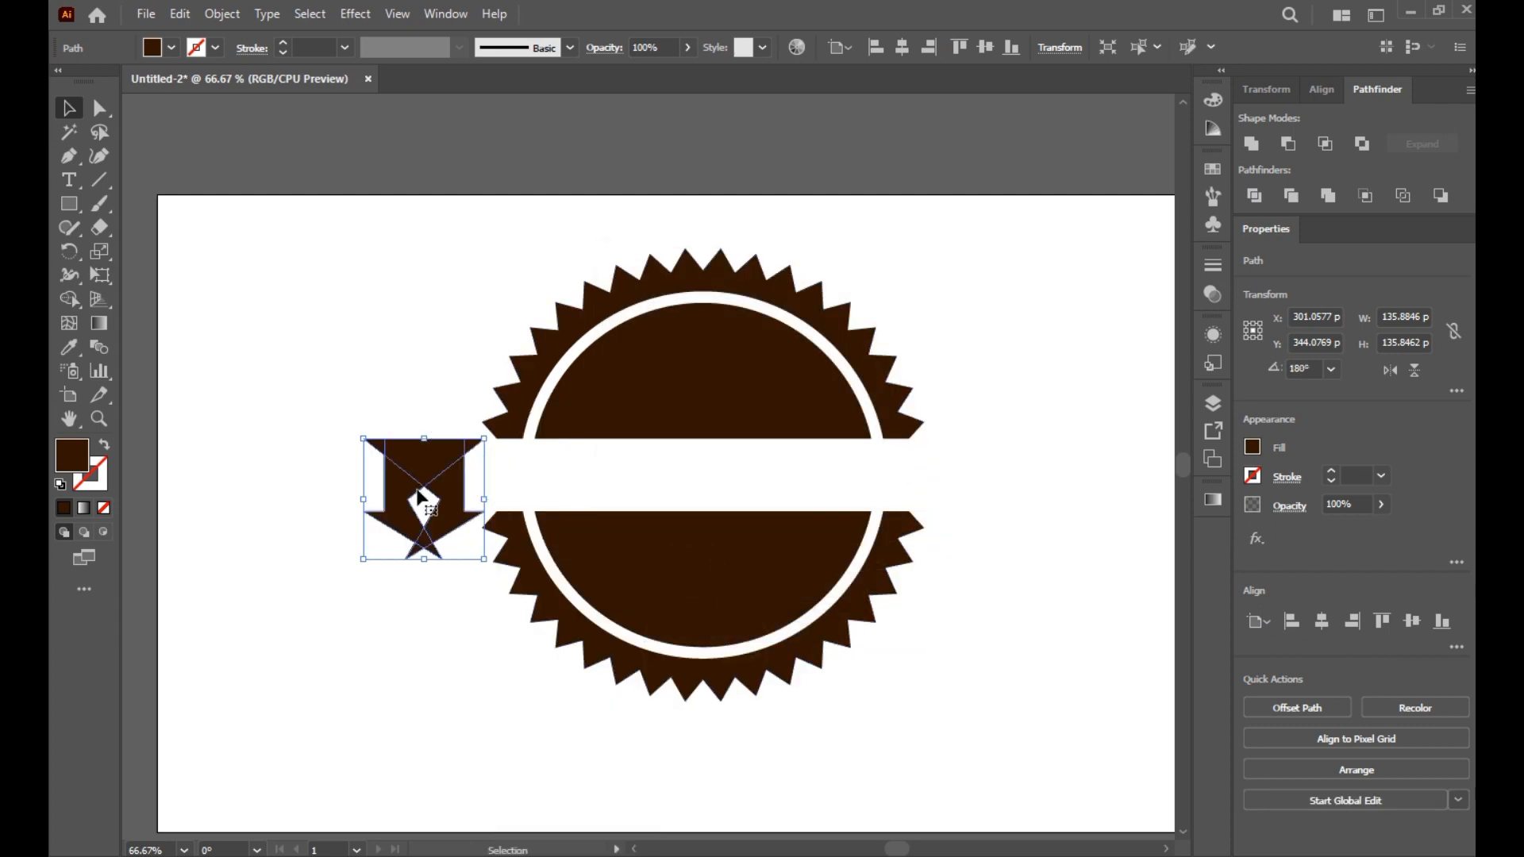
left_click_drag(391, 472, 974, 469)
left_click(930, 672)
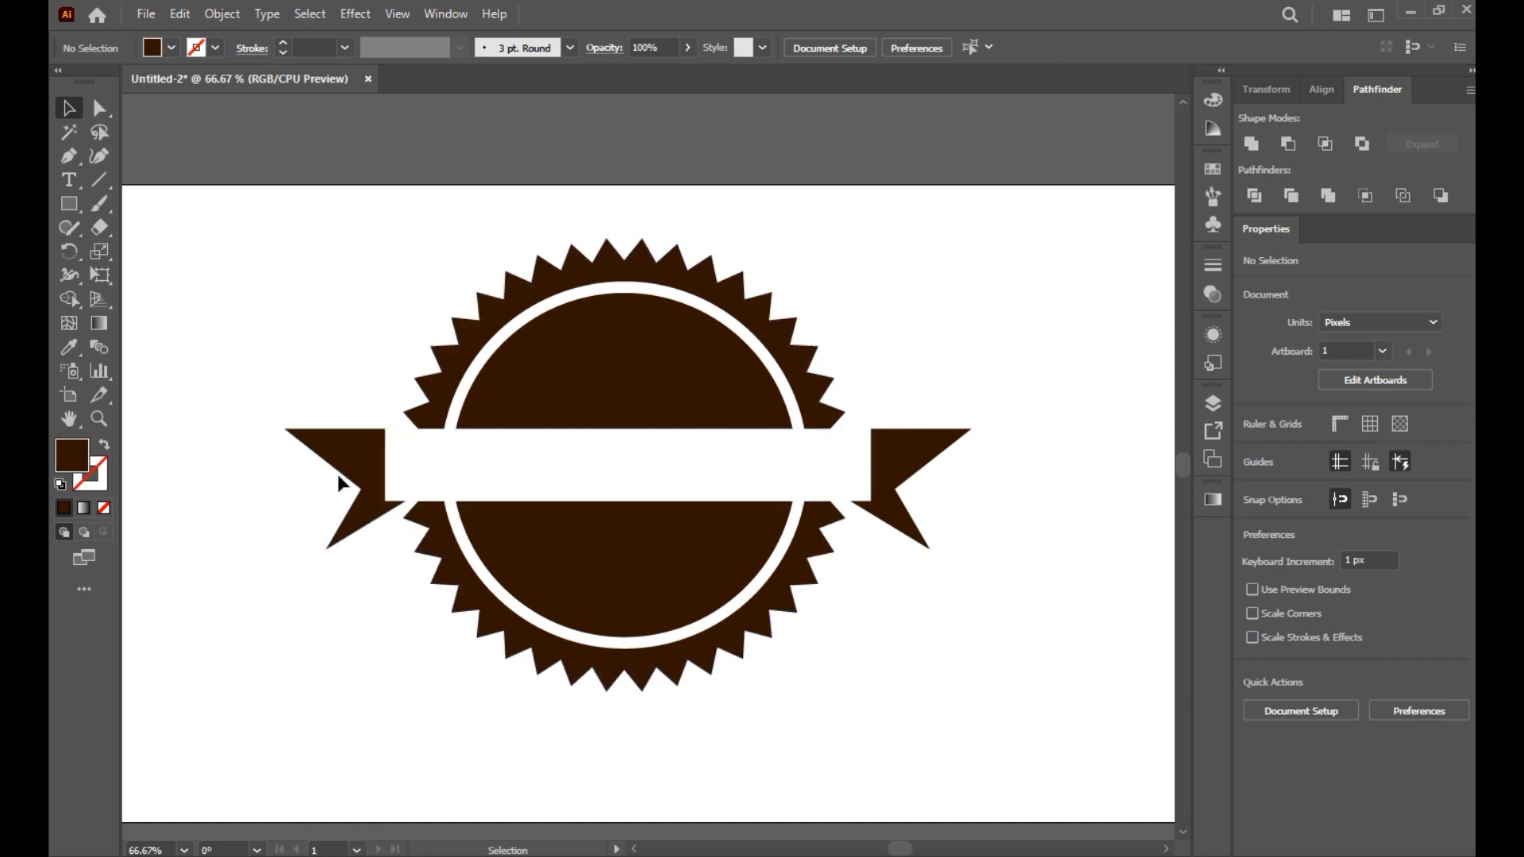
Add the text "Ayaz Designig" beside the badge and enlarge it to about 34.6 pt
left_click(70, 179)
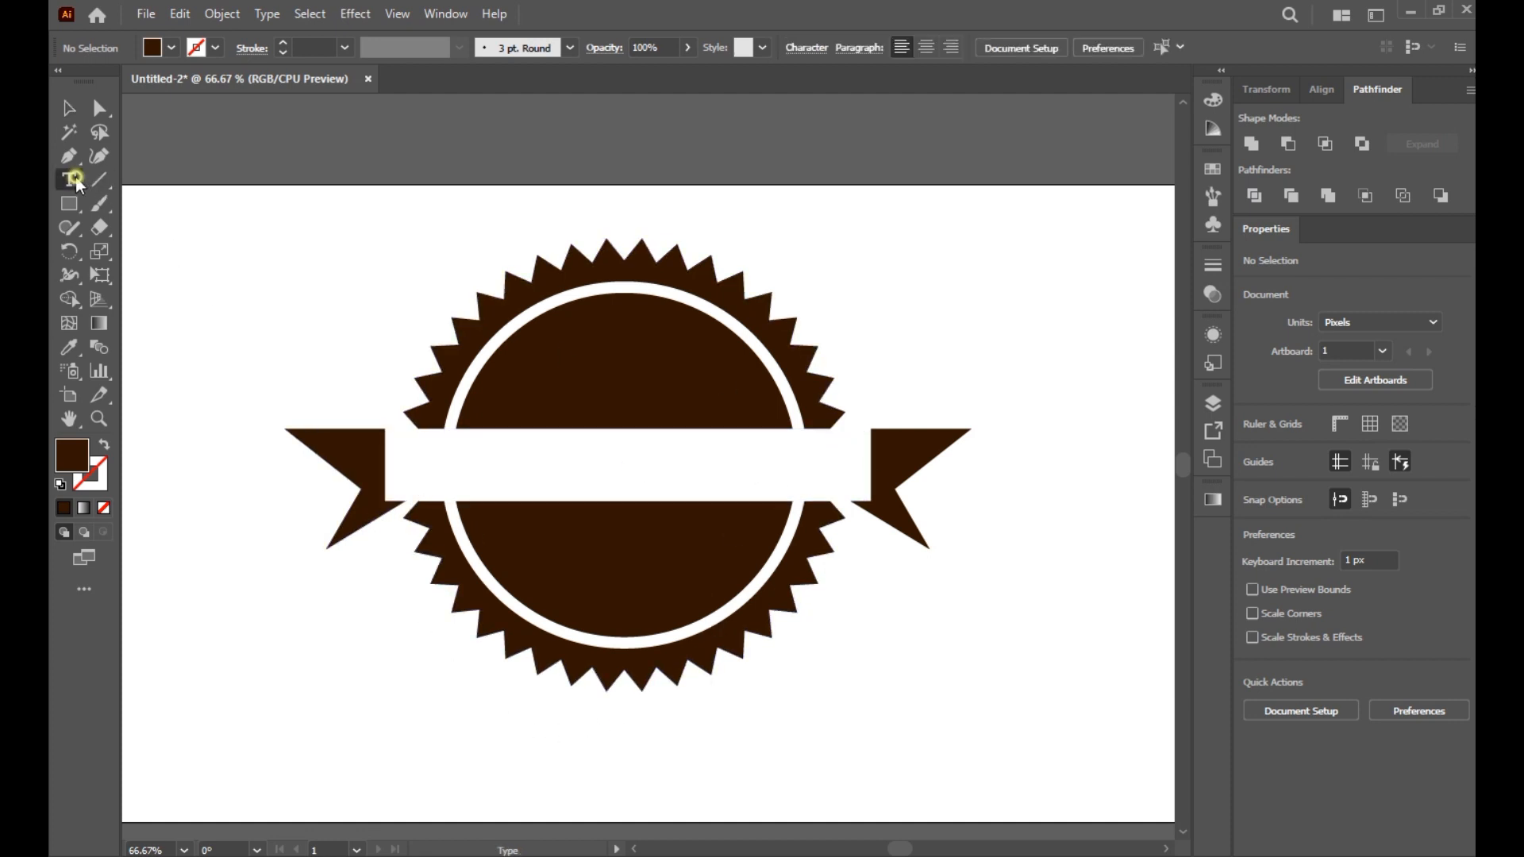
left_click(197, 283)
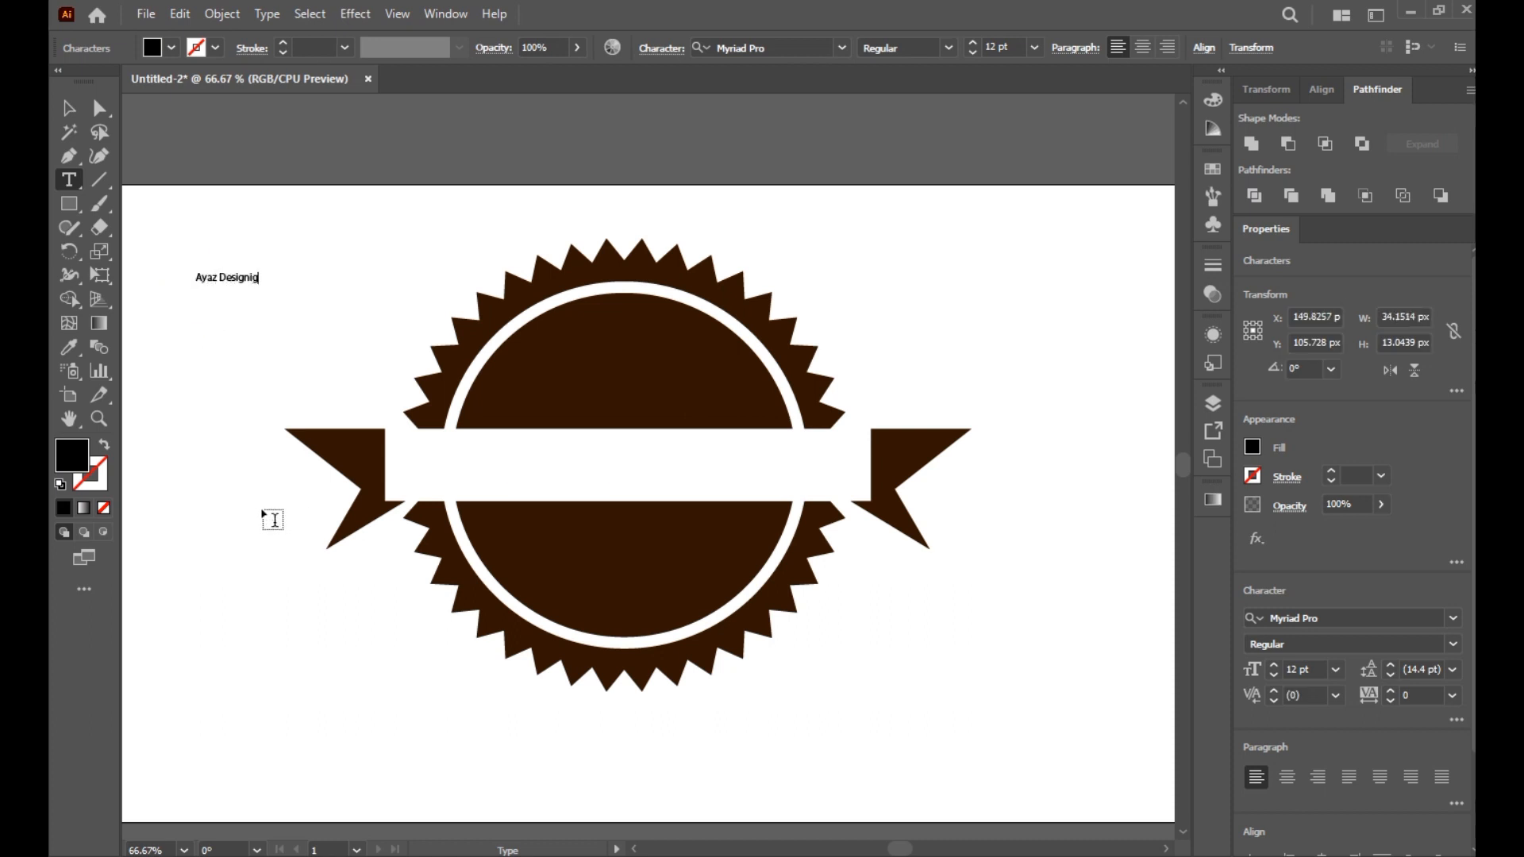
left_click(63, 104)
left_click(248, 273)
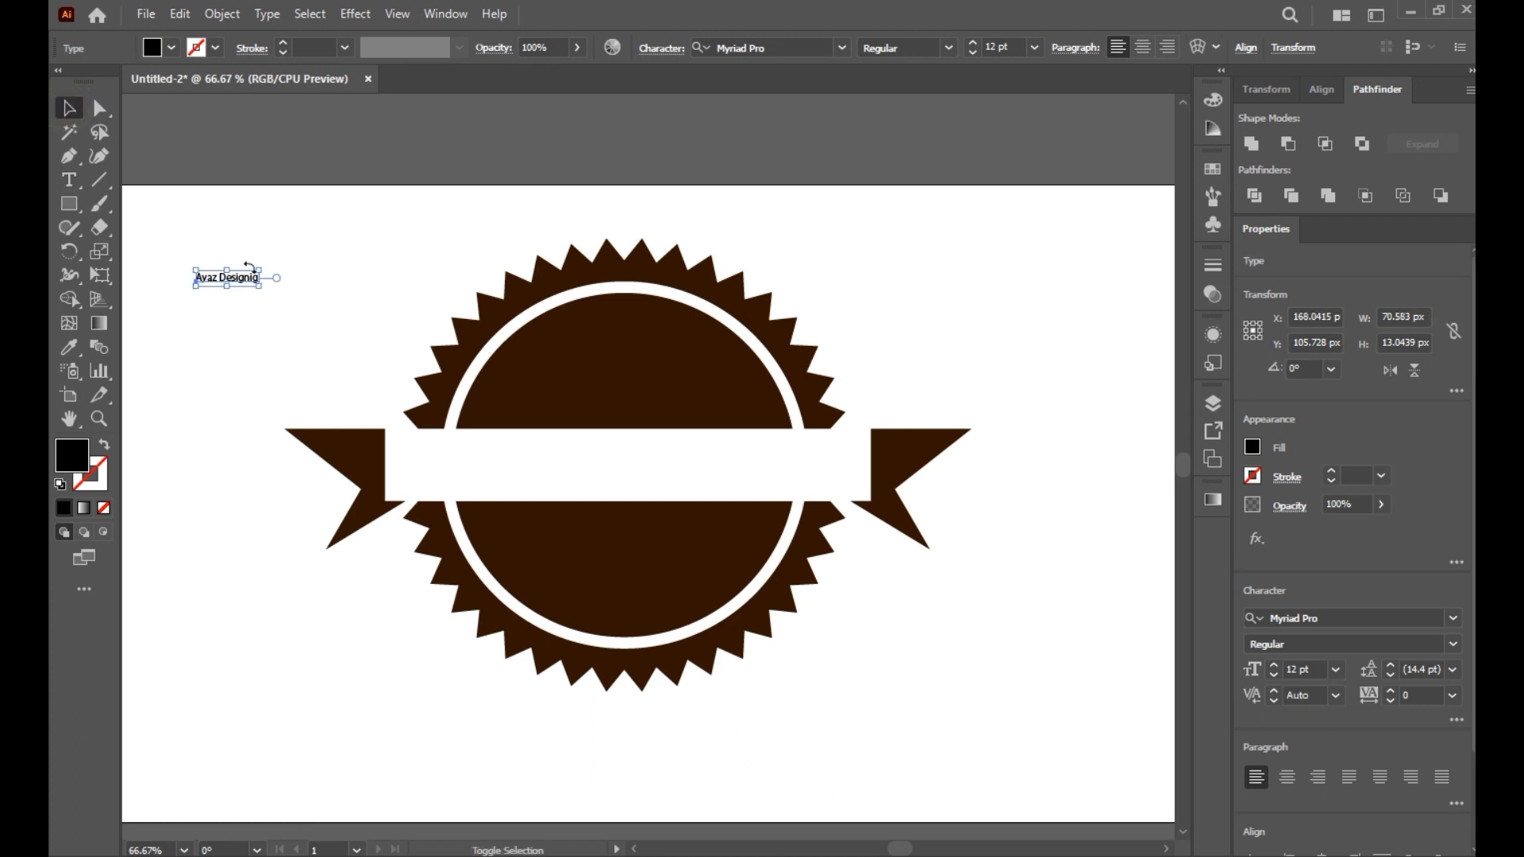
left_click_drag(262, 288, 380, 314)
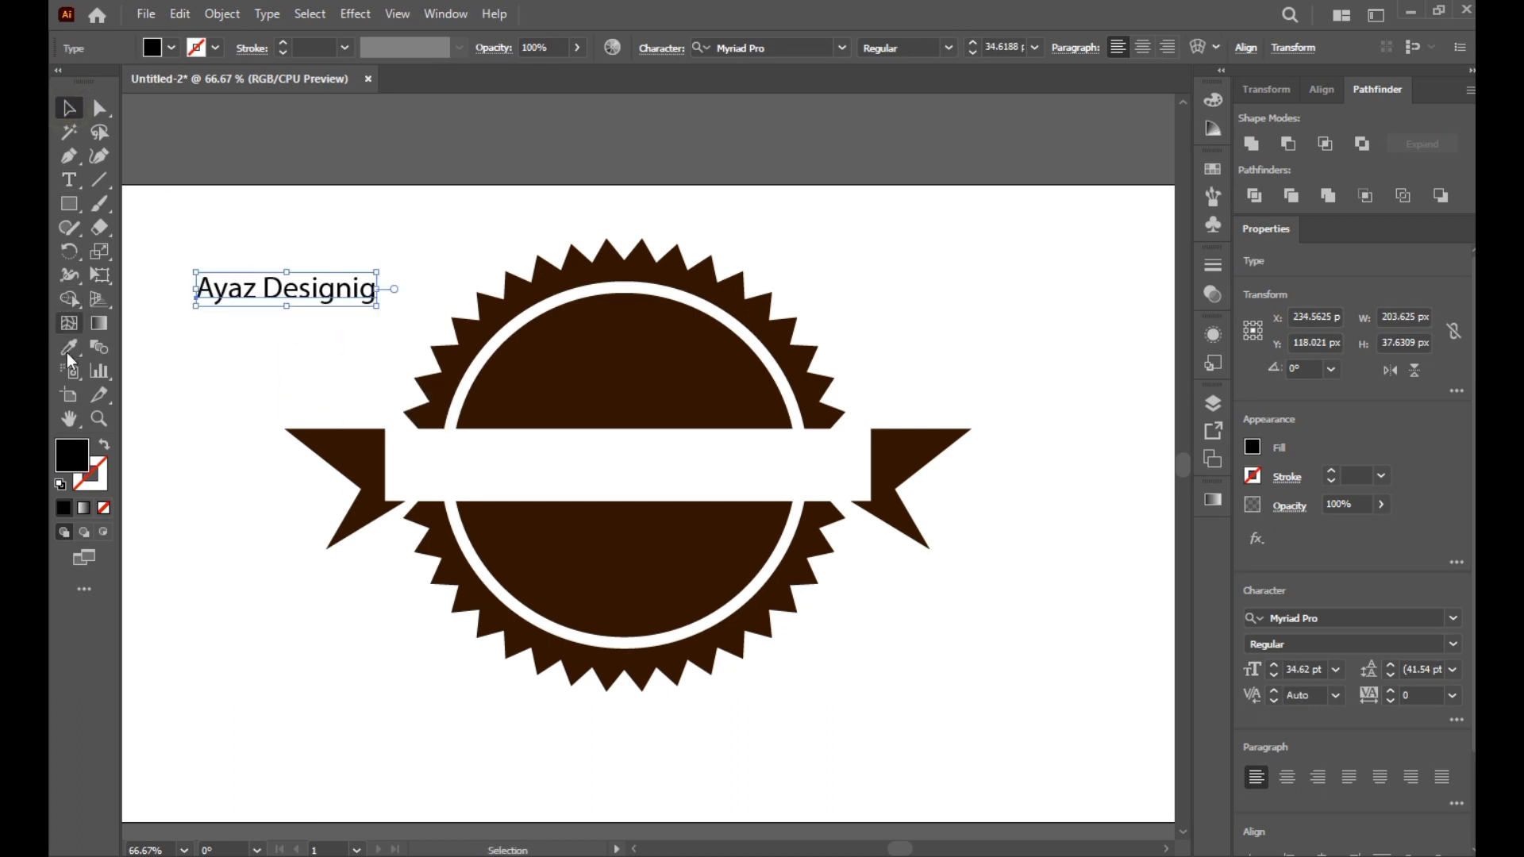
Fill the text with the dark brown sampled from the badge
left_click(70, 346)
left_click(510, 368)
left_click(63, 105)
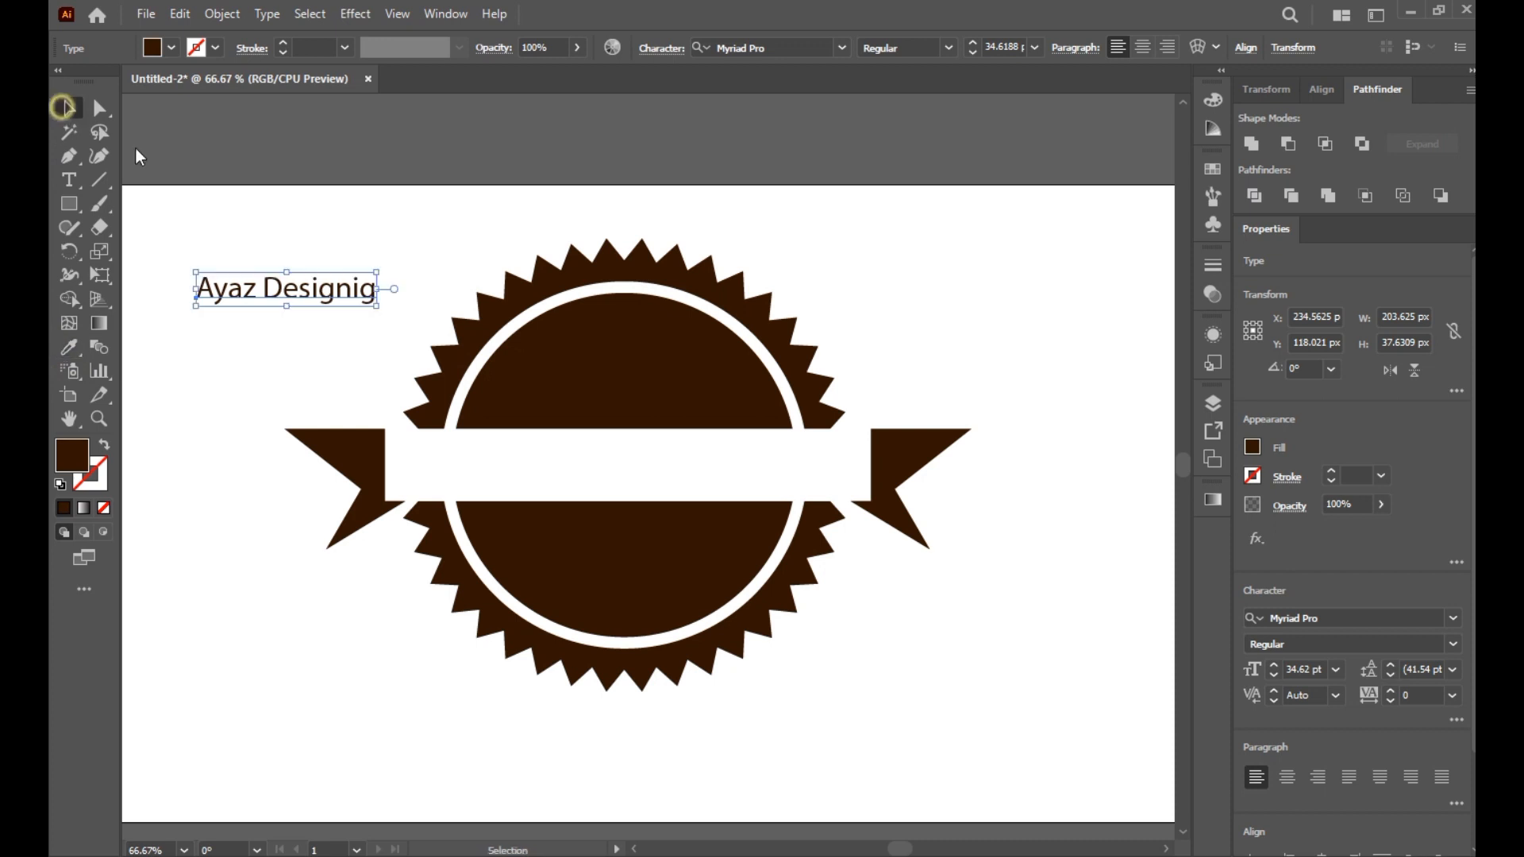
left_click(774, 44)
type("source")
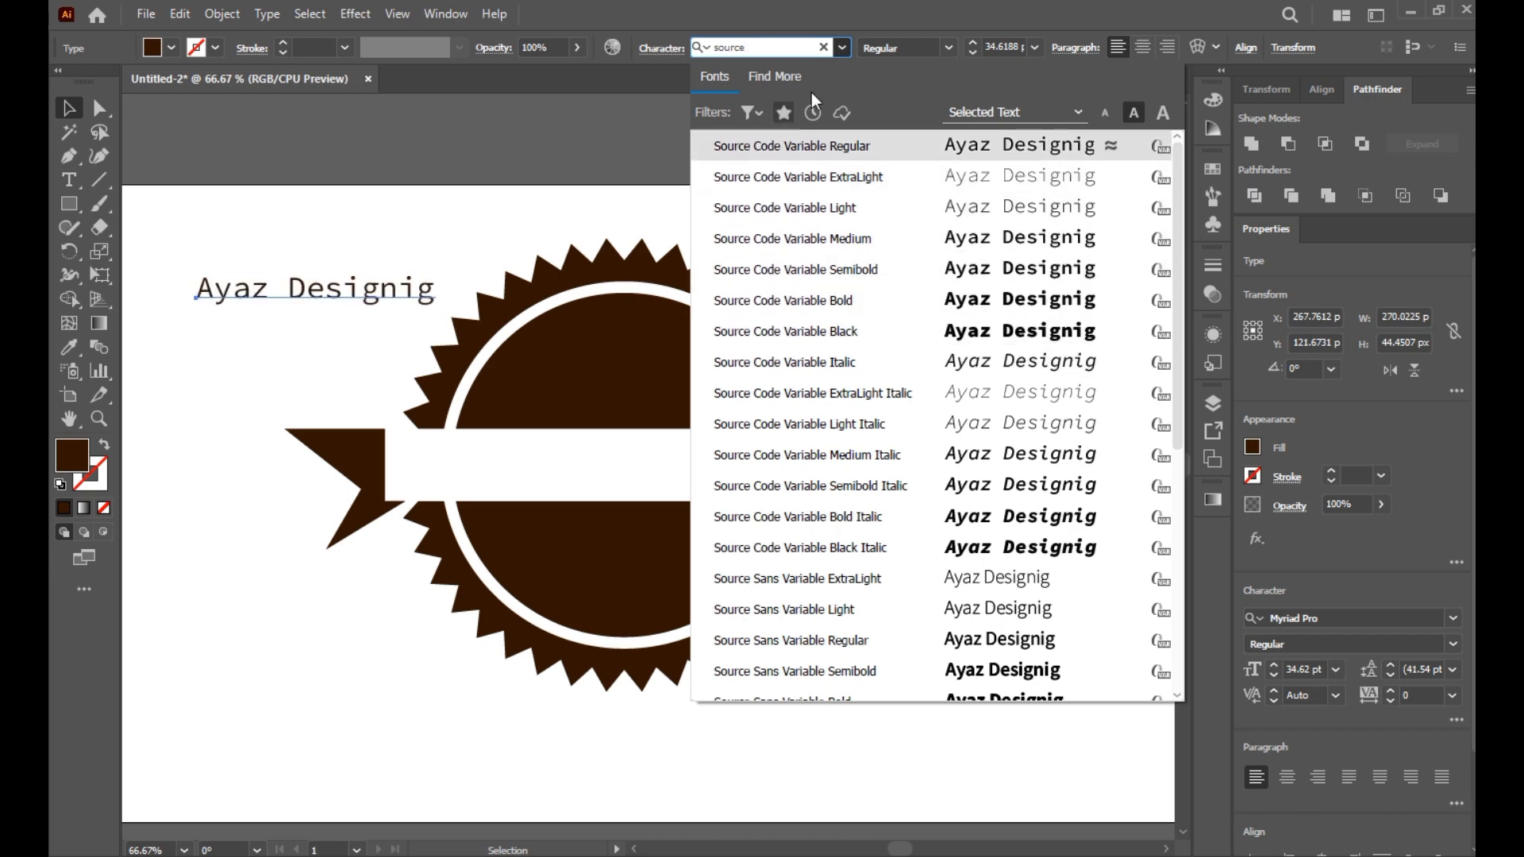
left_click(846, 44)
Search the fonts for "mazza" and set the text in an upright Mazzard H style
left_click(845, 44)
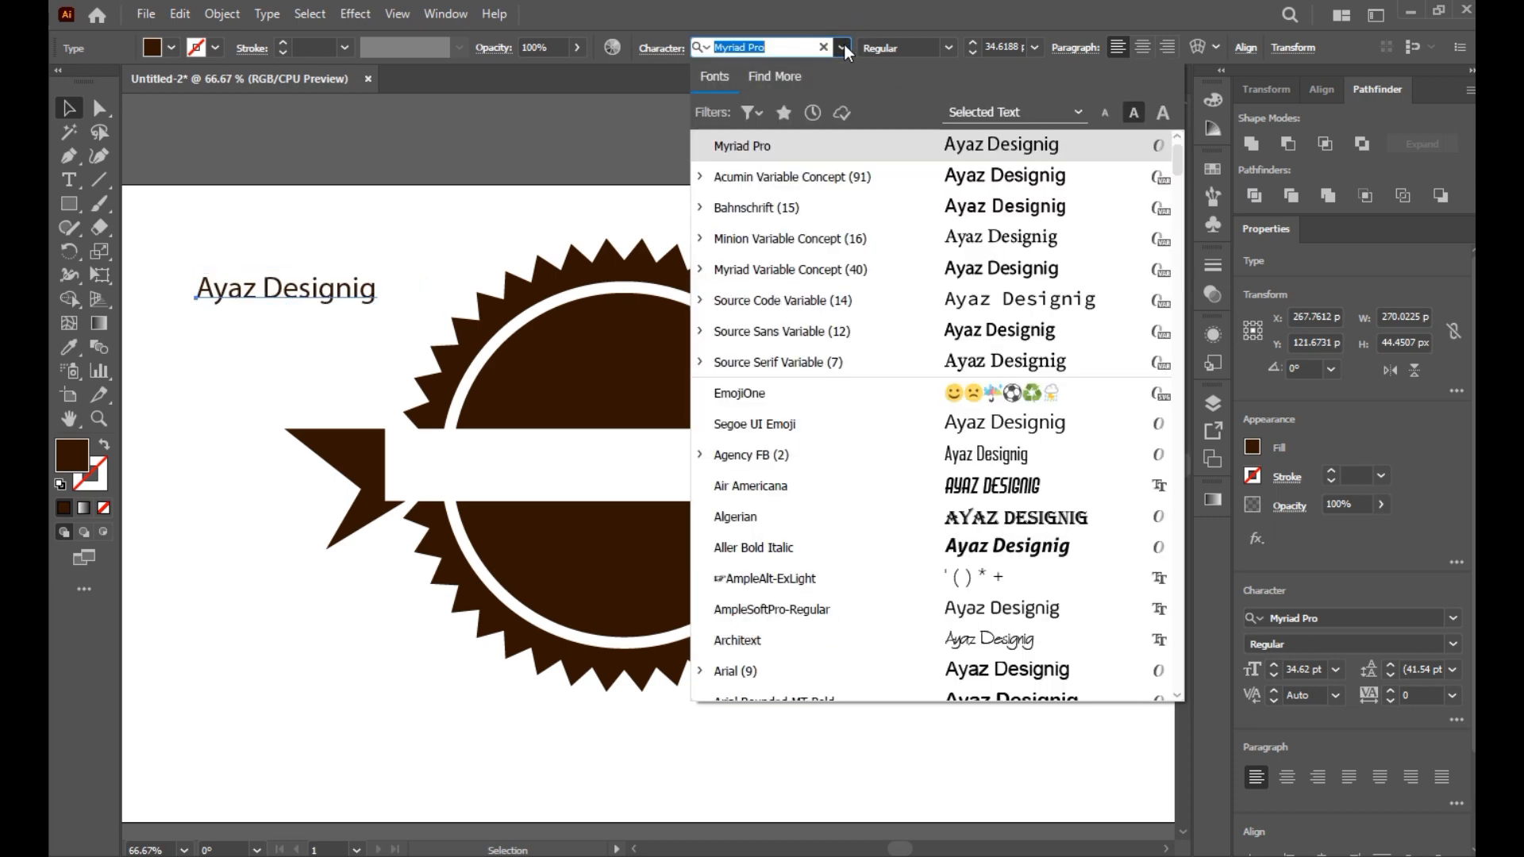
type("mazza")
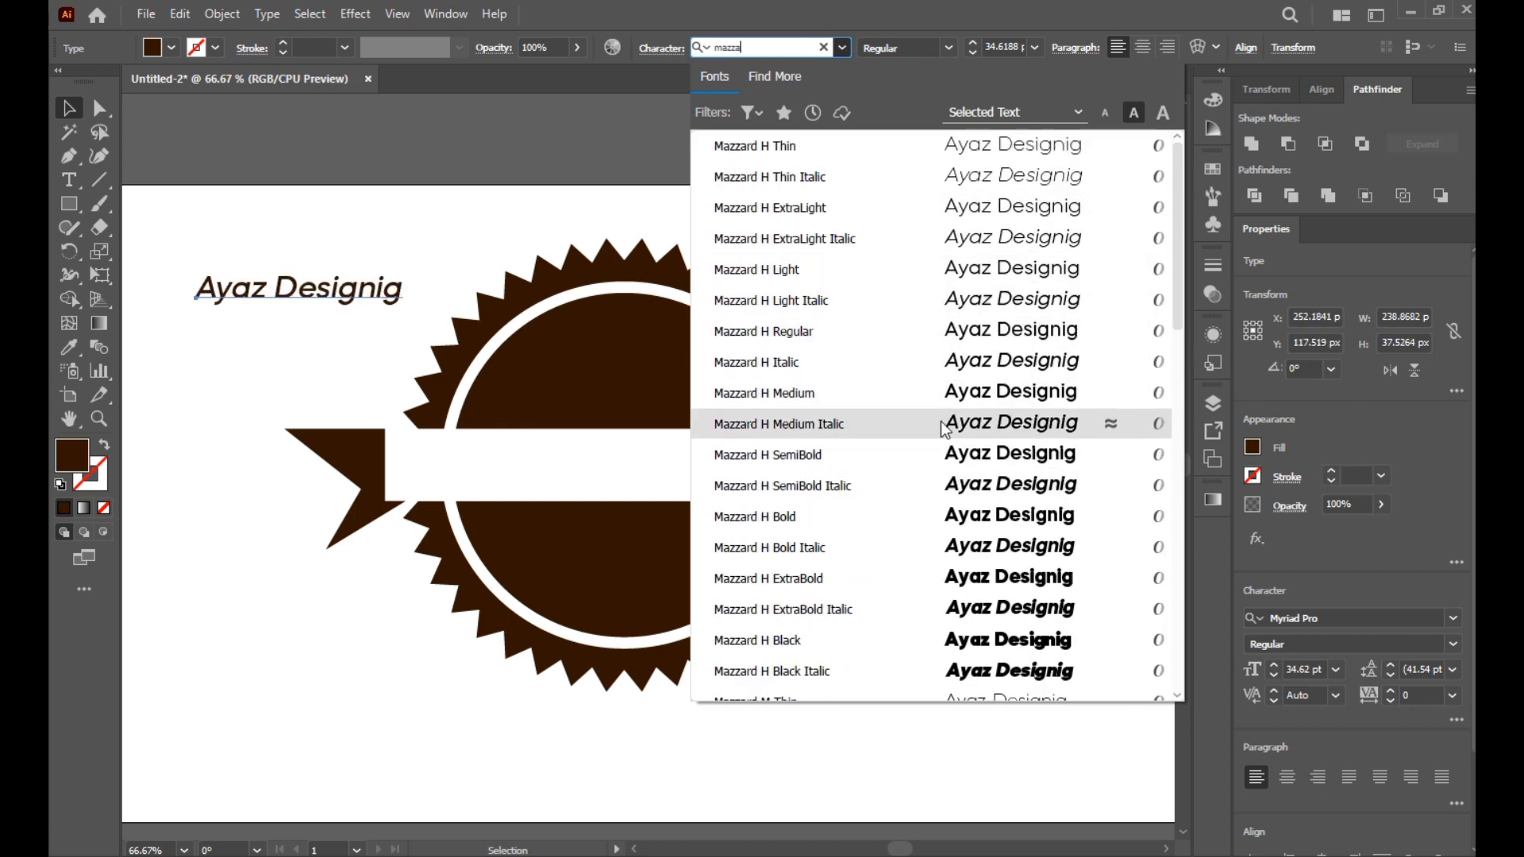
left_click(939, 474)
Enlarge the text and centre it on the white band between the two ribbon tails, then deselect it
left_click_drag(362, 296, 794, 509)
left_click(697, 697)
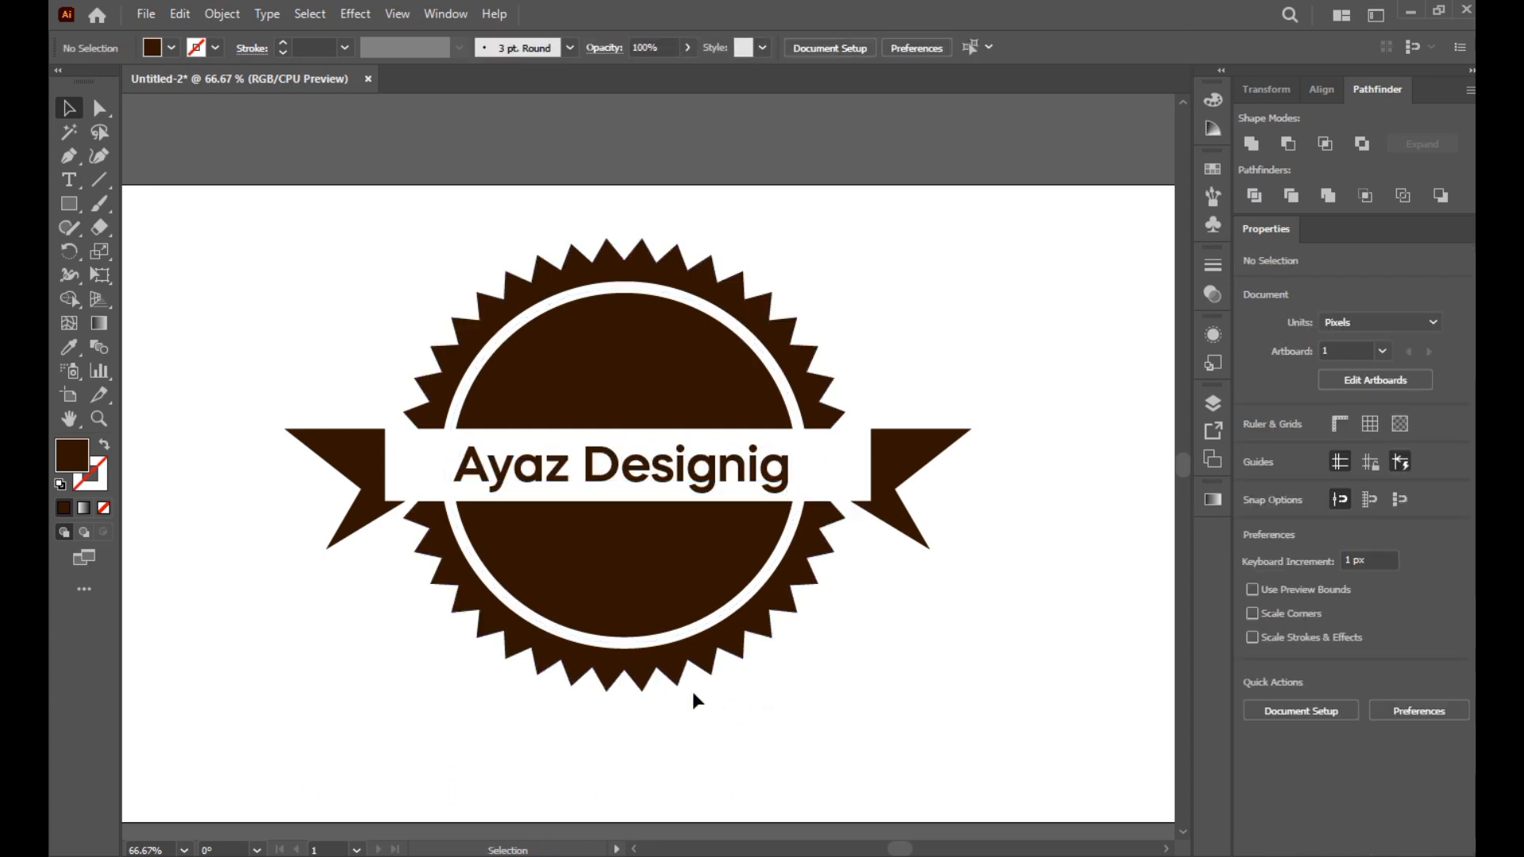
key("ctrl+=")
left_click_drag(647, 468, 652, 470)
left_click(905, 737)
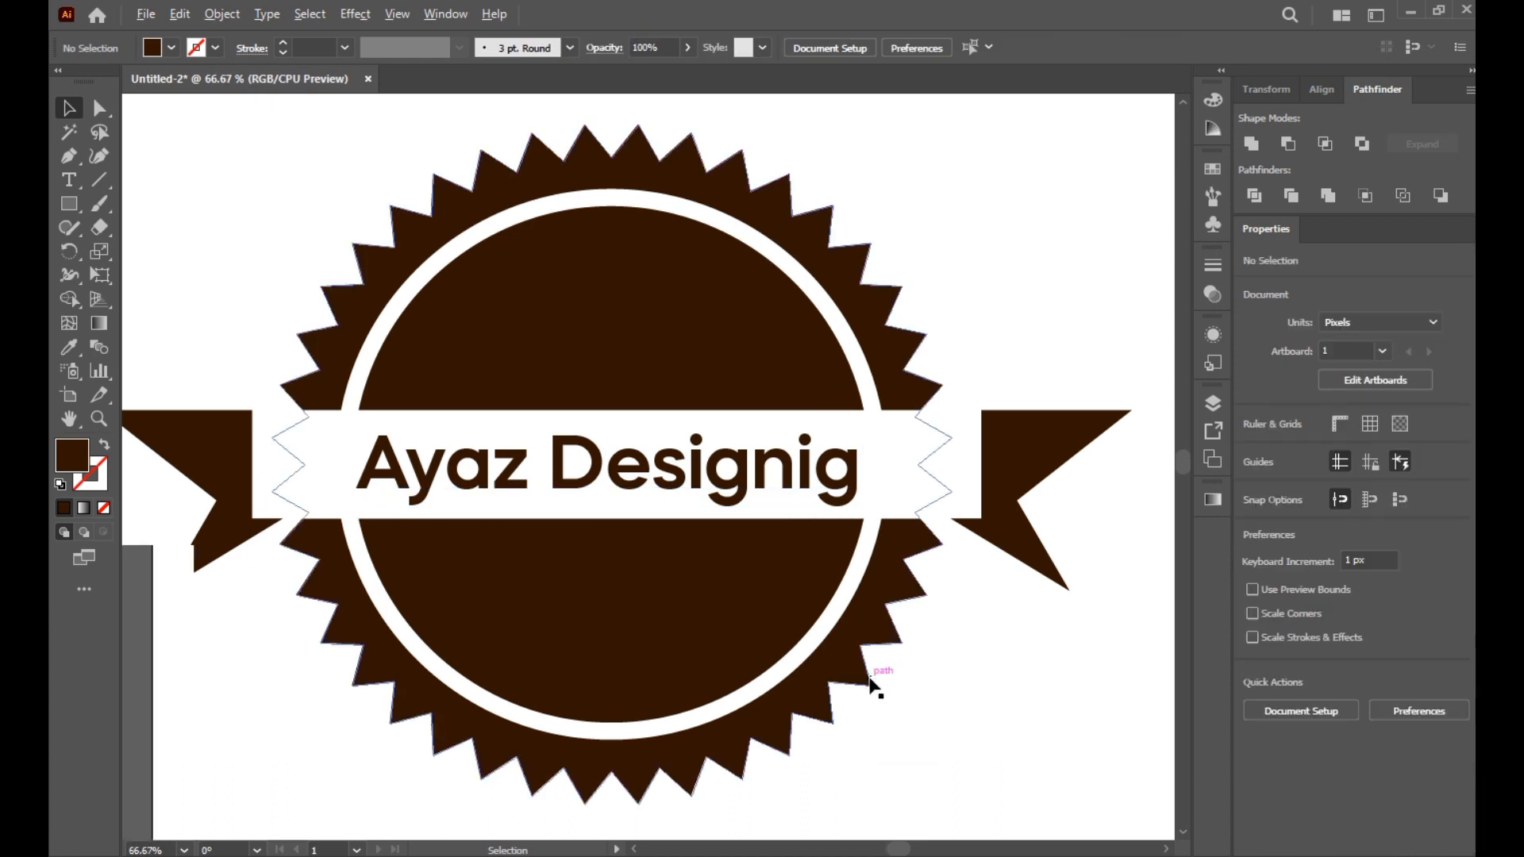
Centre the brown lettering horizontally and vertically on the white band, then deselect everything
key("ctrl+minus")
left_click(714, 548)
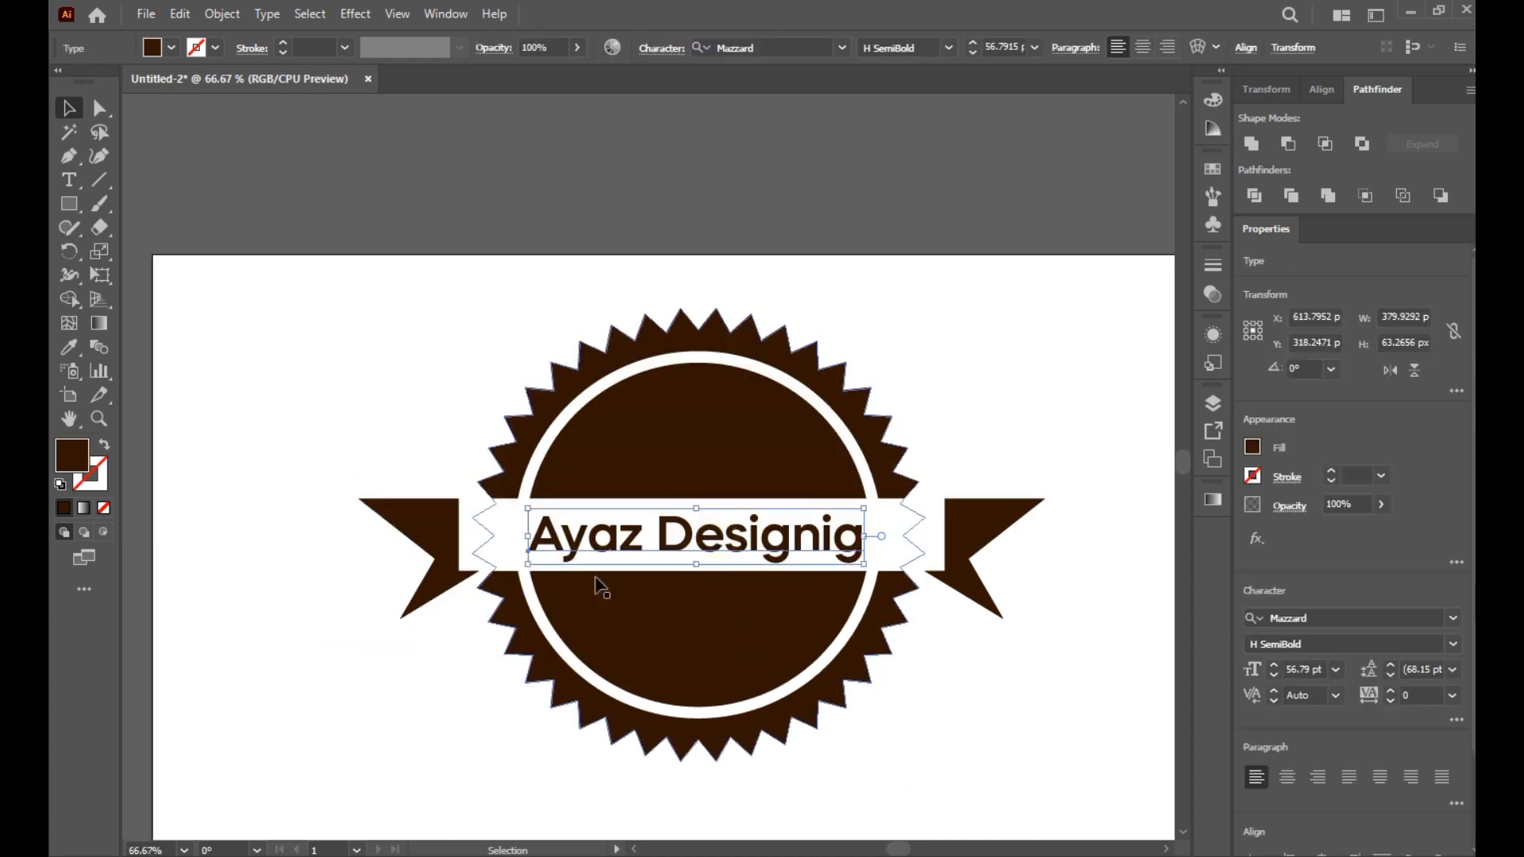
left_click(500, 529, "shift")
left_click(494, 560)
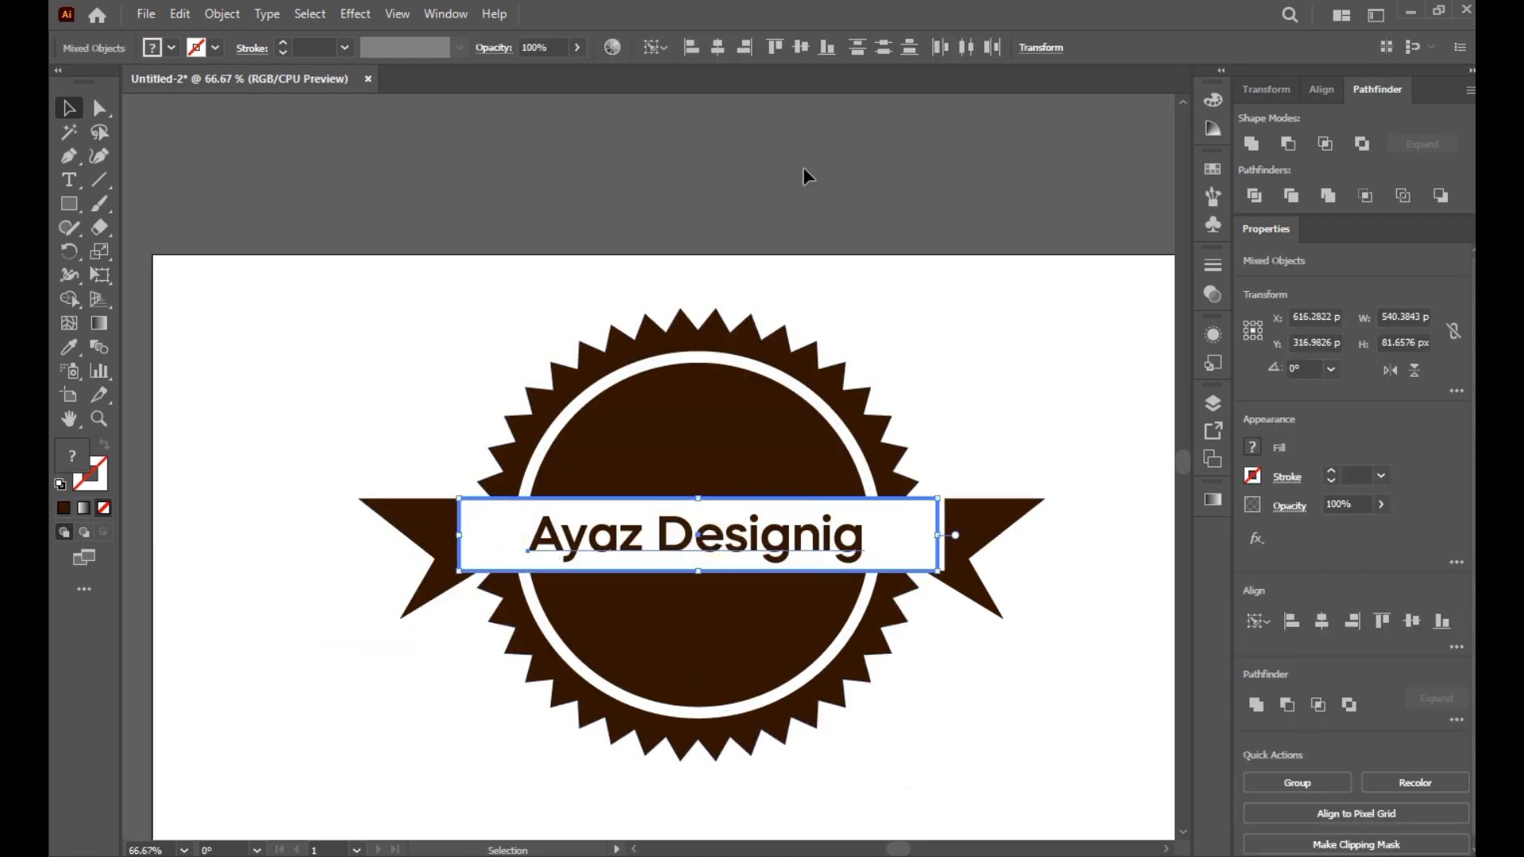
left_click(718, 47)
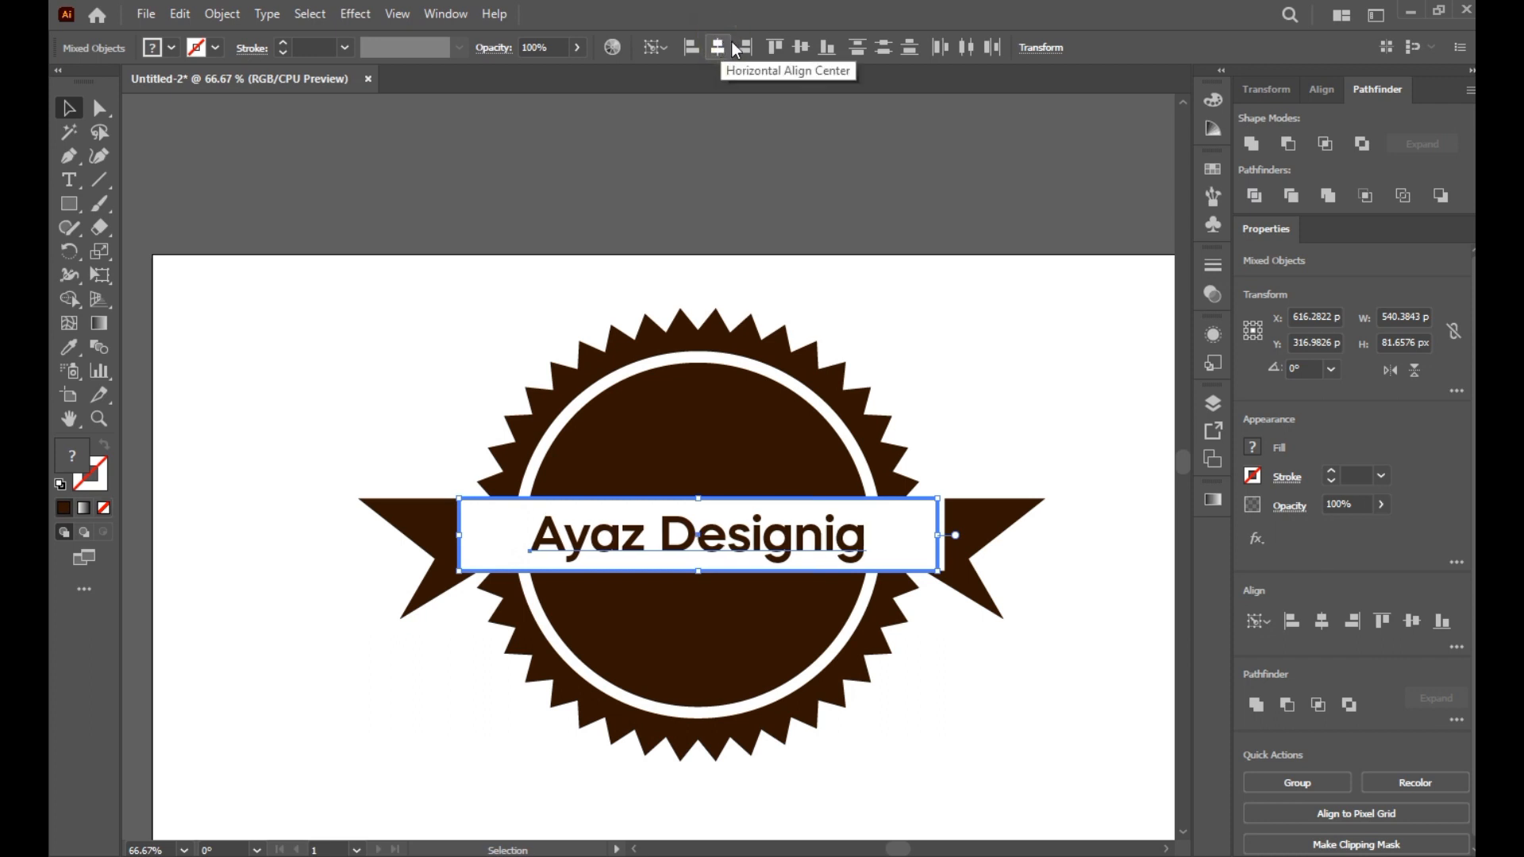
left_click(809, 46)
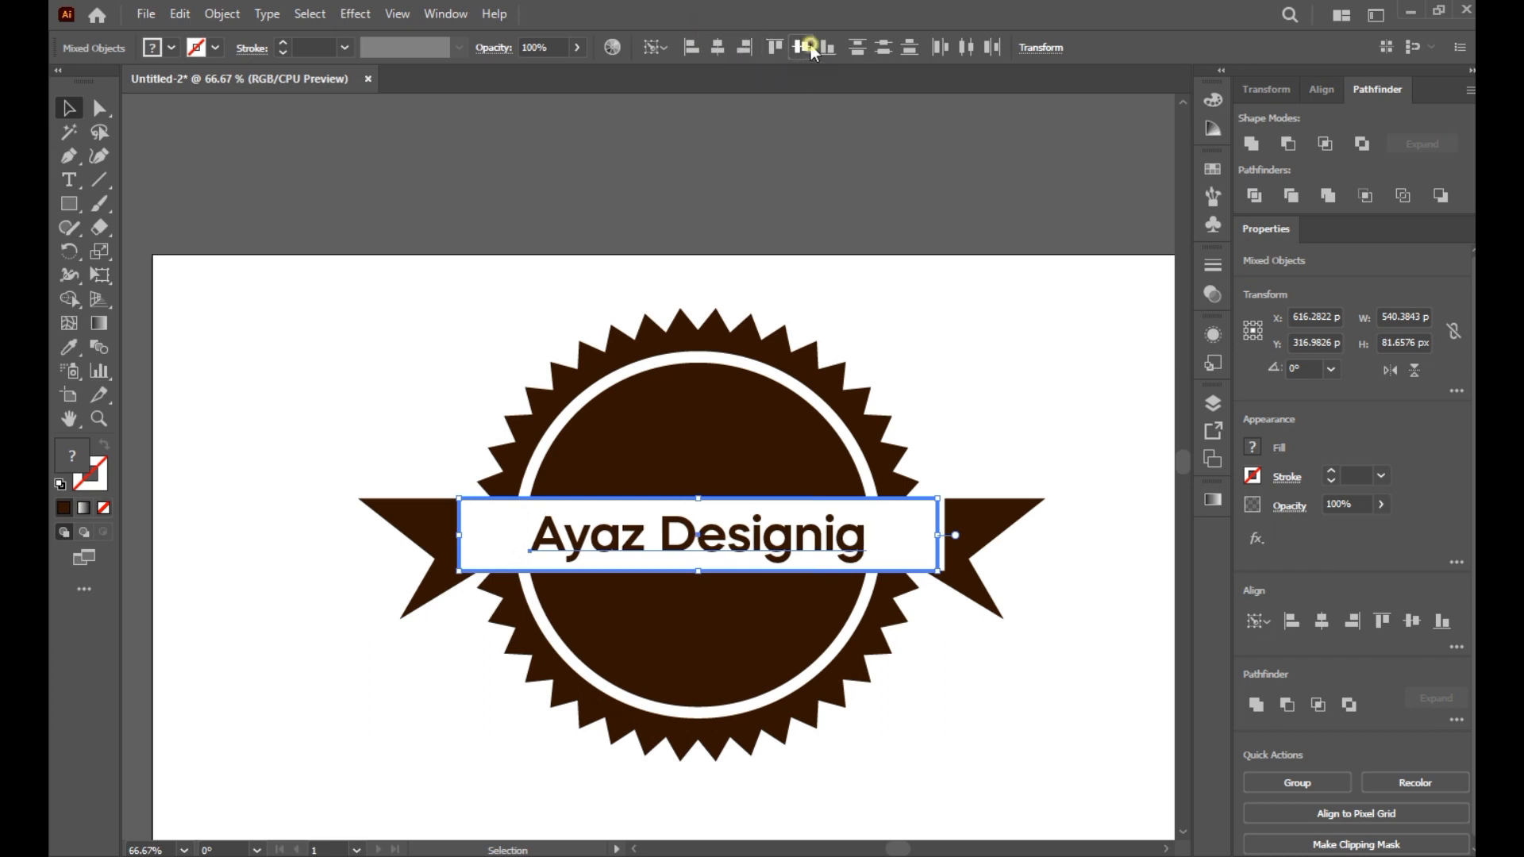
left_click(586, 272)
key("ctrl+minus")
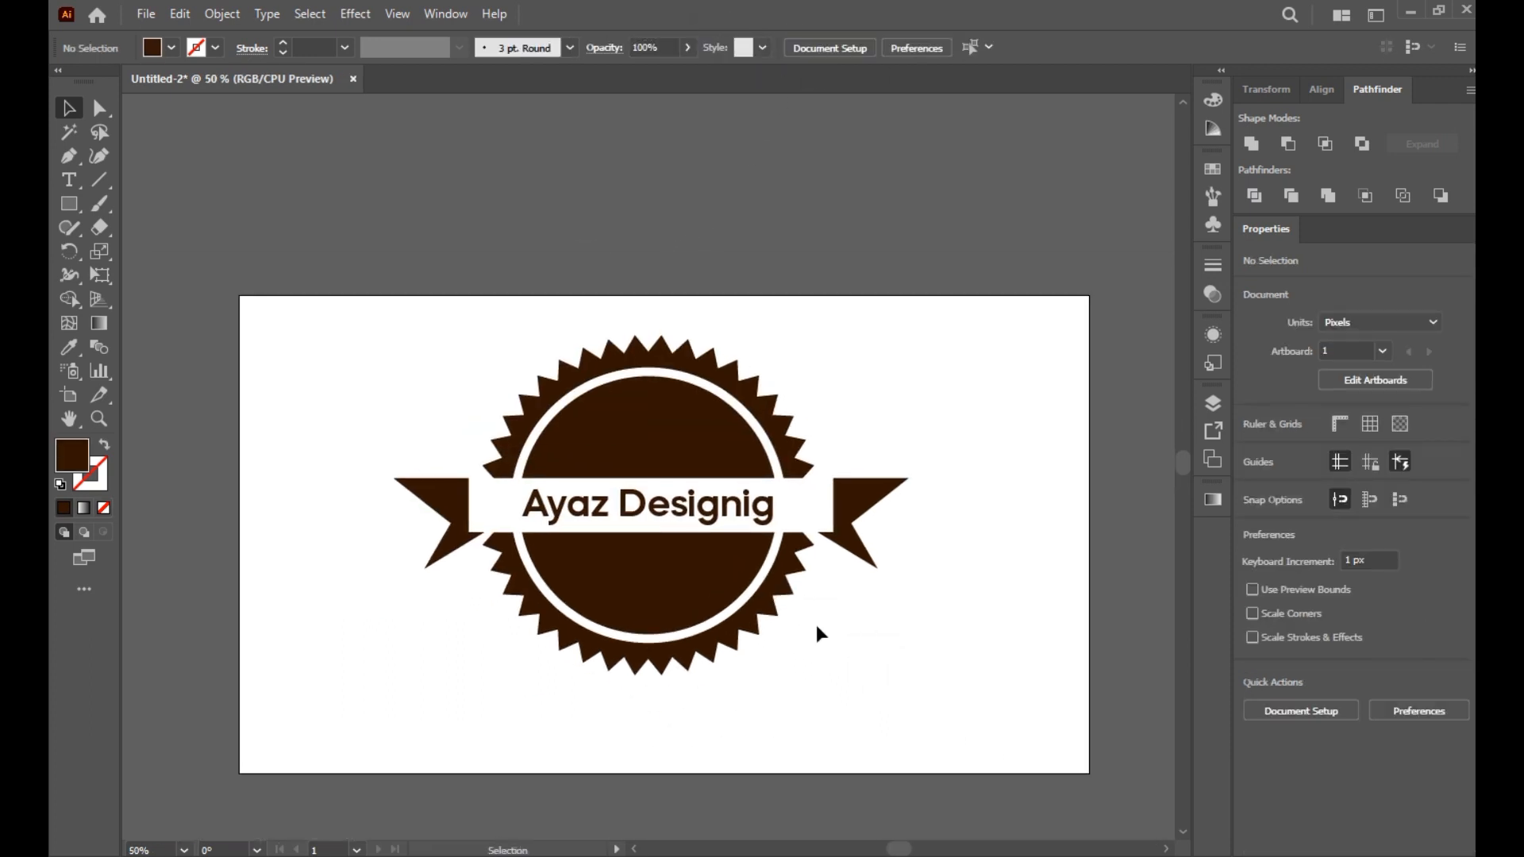
Add the text "Best Product", enlarge it to about 36.4 pt and place it inside the badge above the white band
left_click(68, 180)
left_click(316, 362)
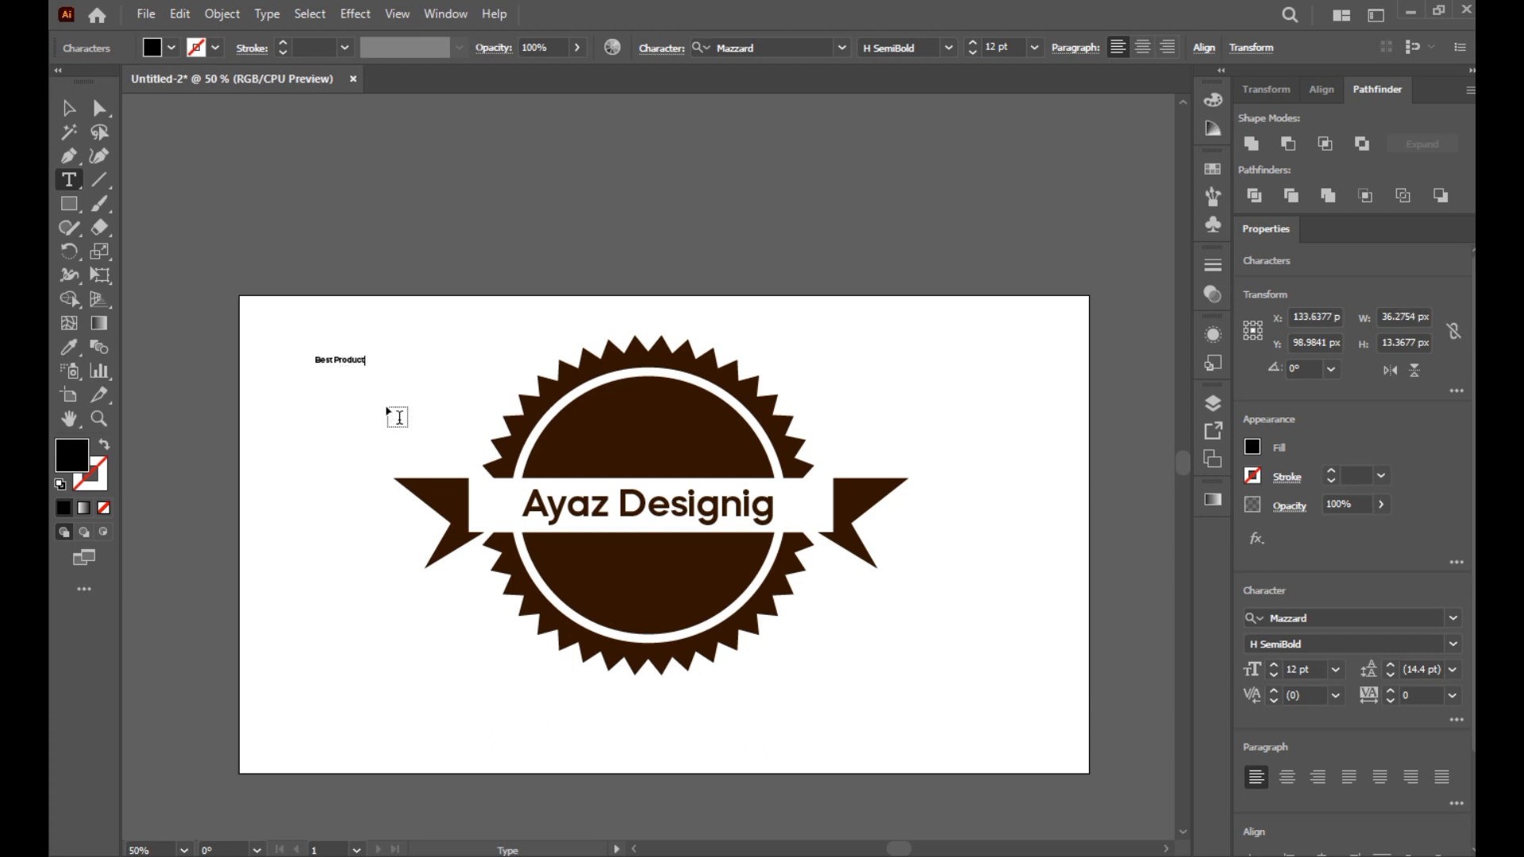
left_click(68, 108)
left_click_drag(368, 366, 466, 421)
left_click_drag(412, 379, 668, 445)
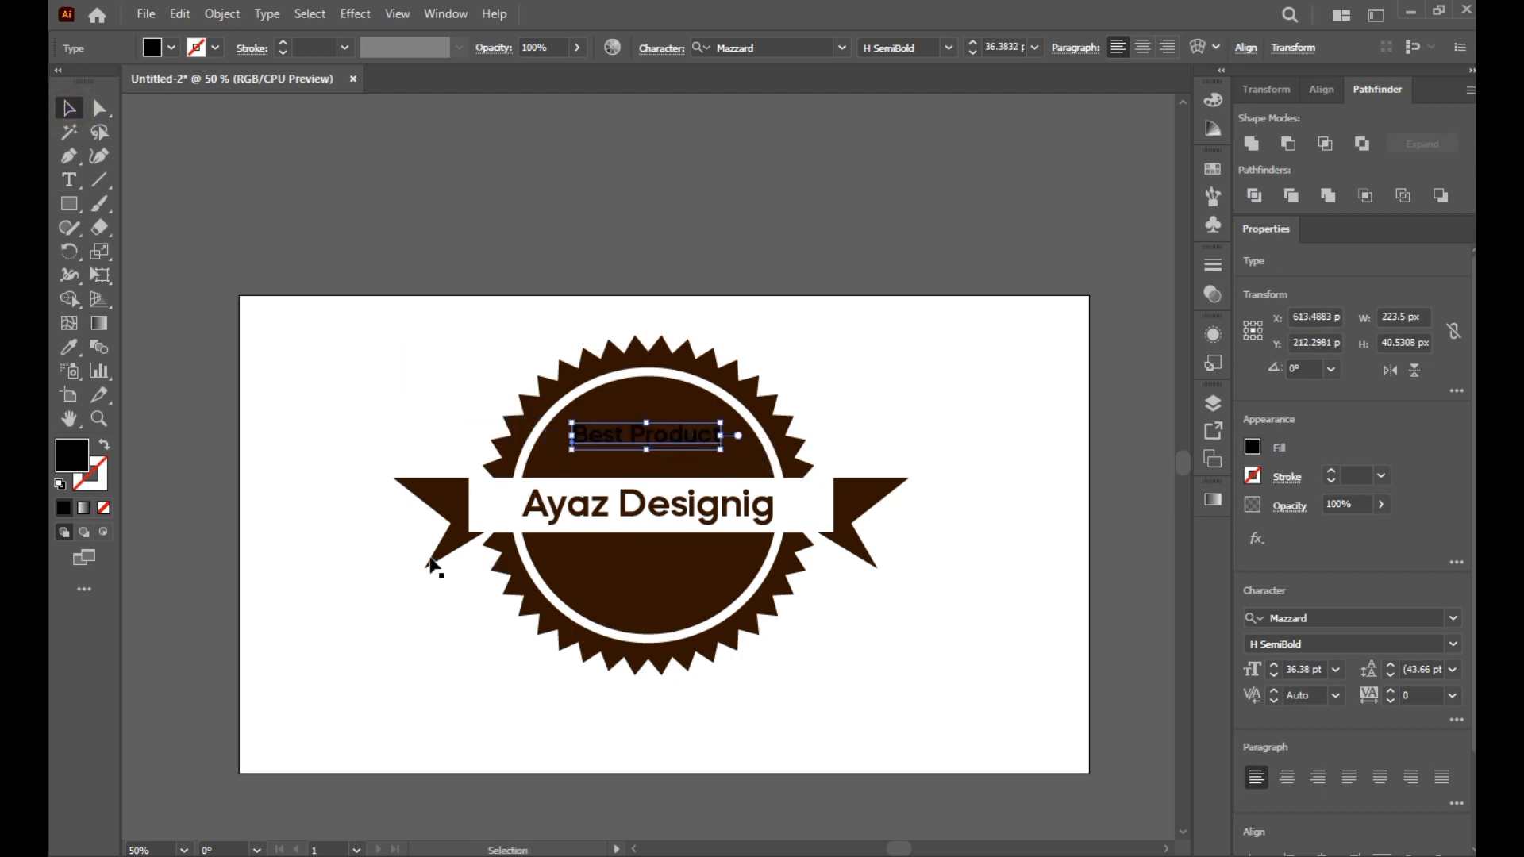
Fill the "Best Product" text with sampled white and deselect it
left_click(71, 349)
left_click(421, 349)
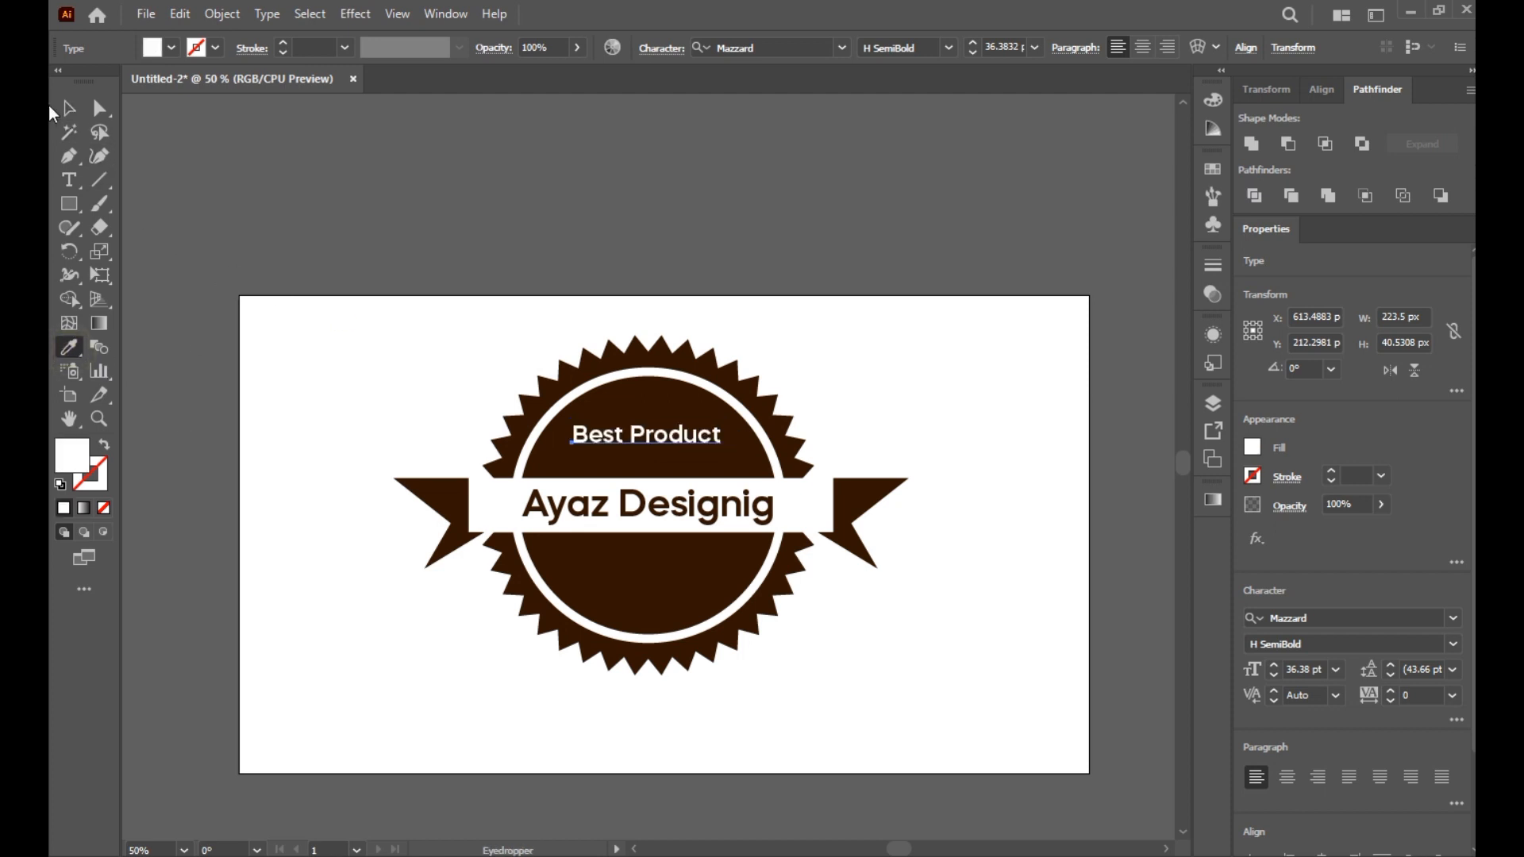
left_click(69, 108)
left_click(826, 300)
Move "Best Product" slightly down toward the white band and deselect it
scroll(699, 552, "up", 1)
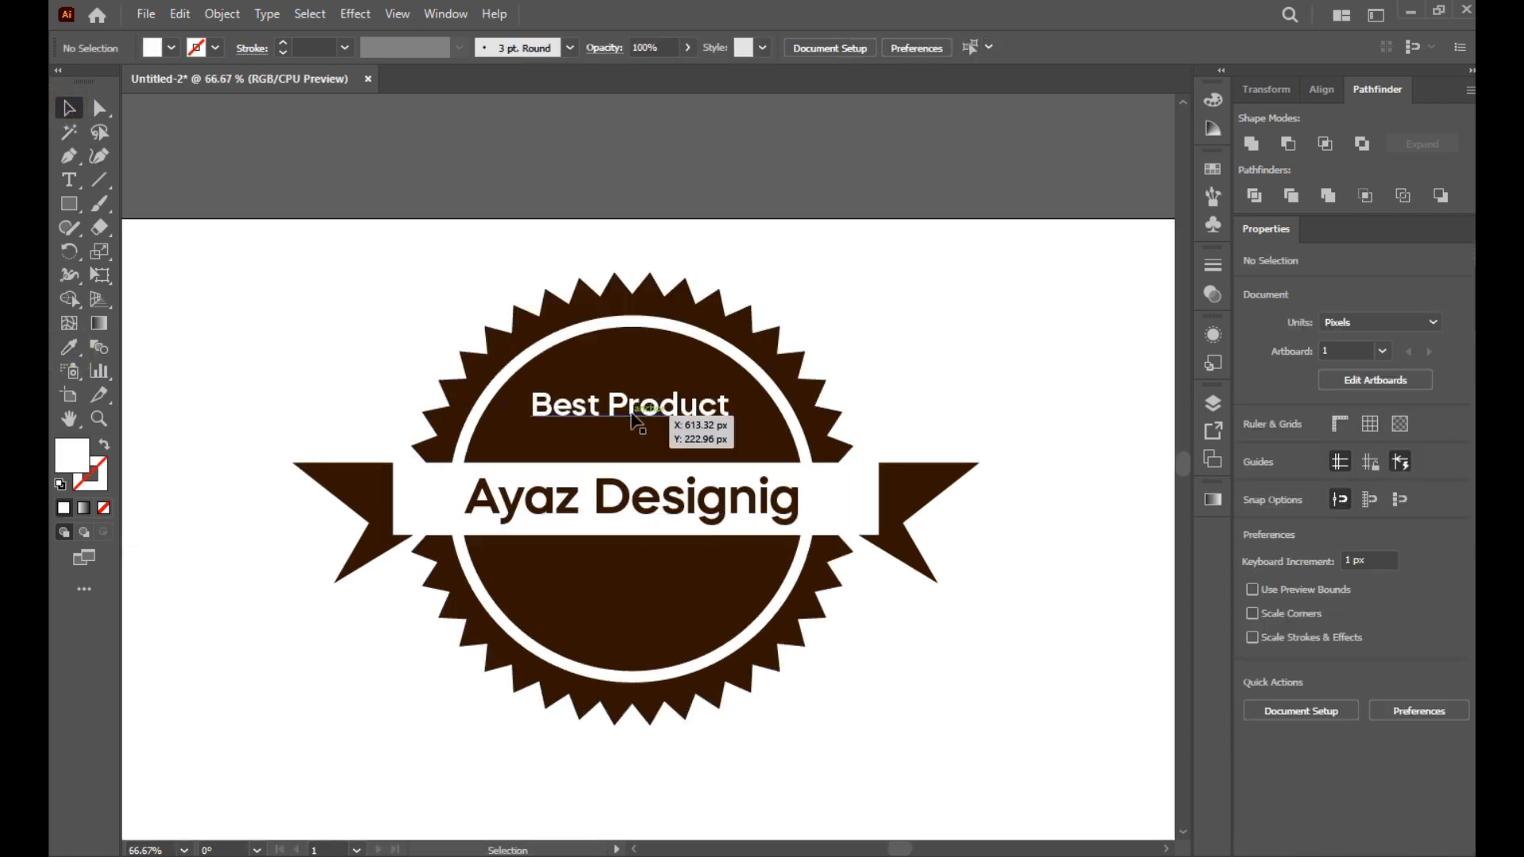
left_click_drag(637, 423, 639, 431)
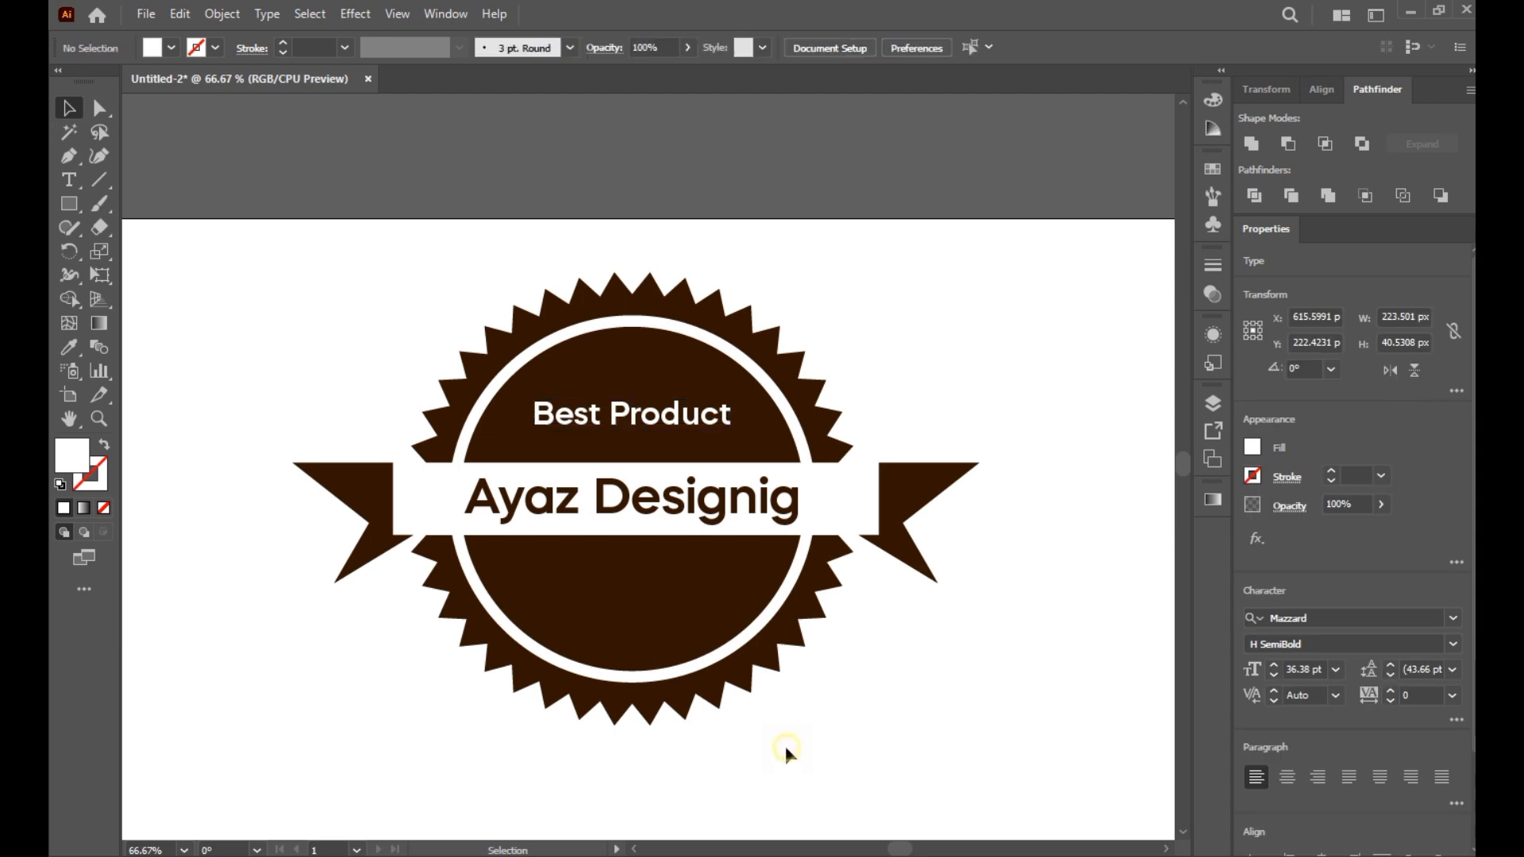
left_click(674, 428)
left_click(850, 746)
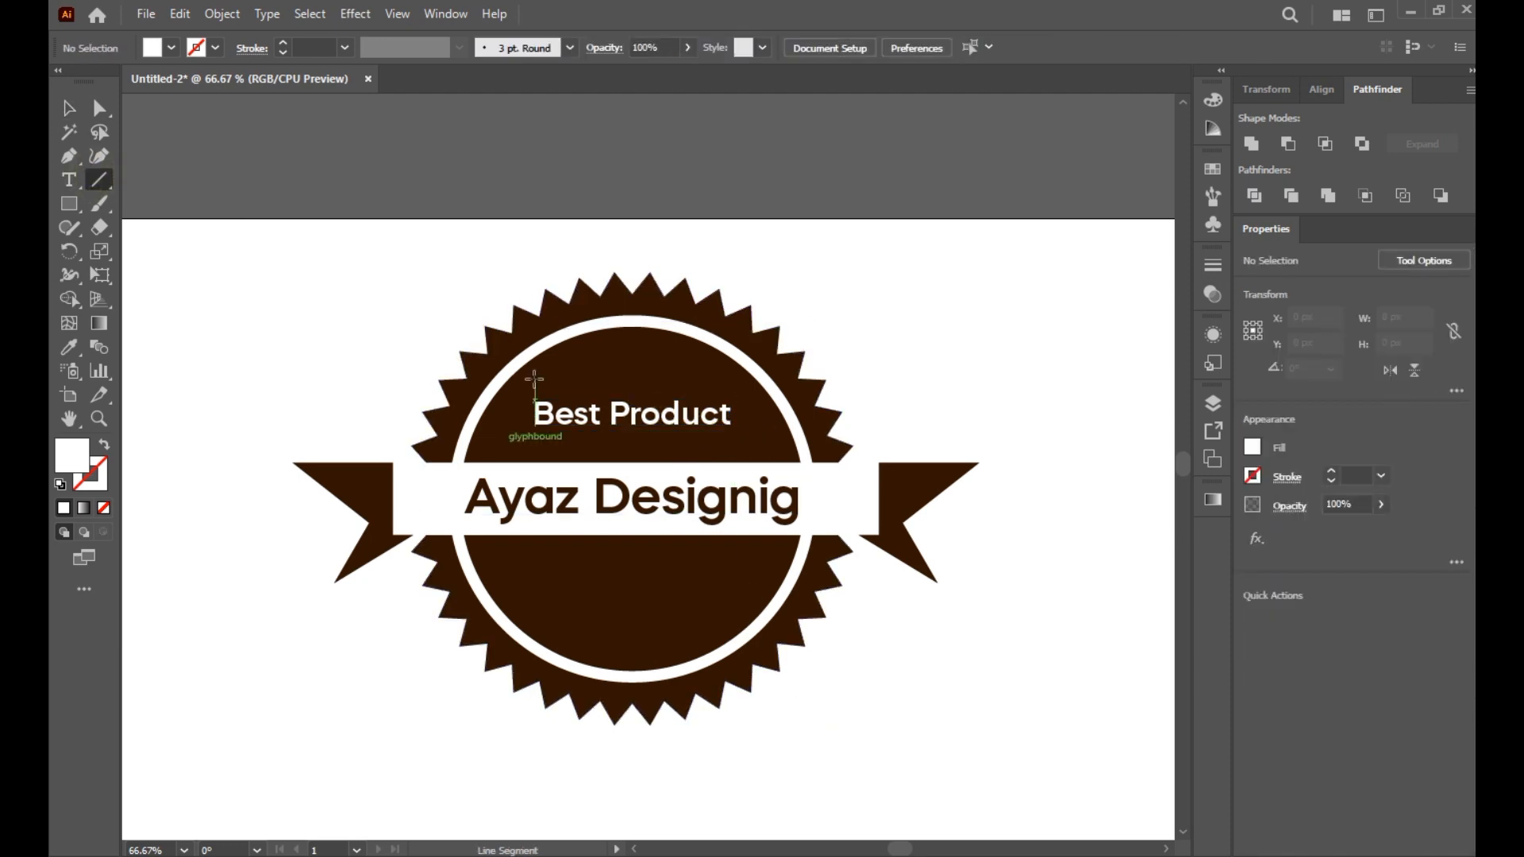
Draw a horizontal line about 69 px long above "Best" and give it a 3 pt white stroke
left_click_drag(536, 379, 597, 379)
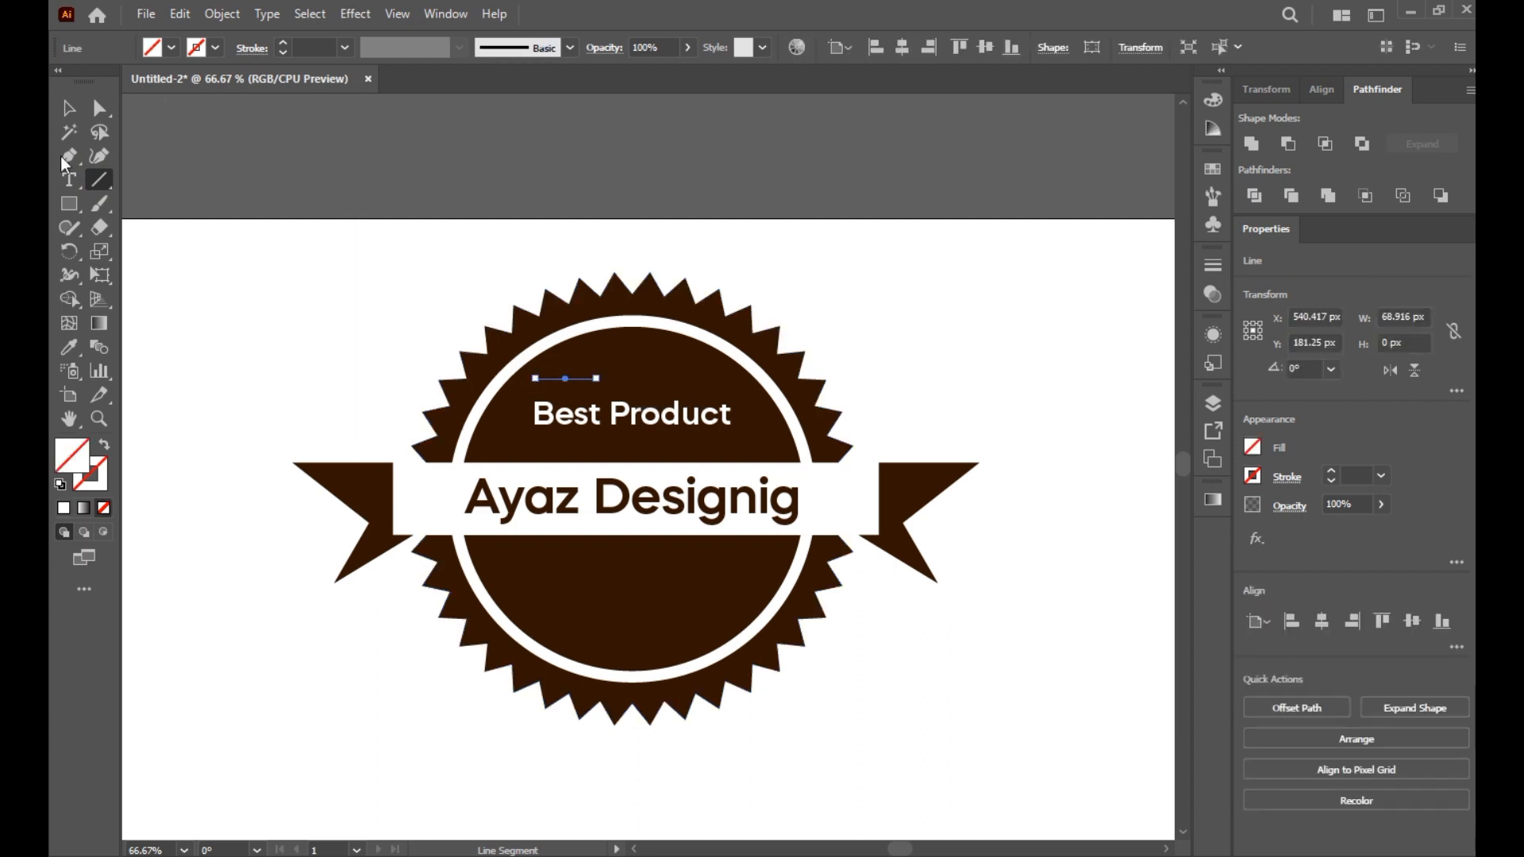
left_click(94, 478)
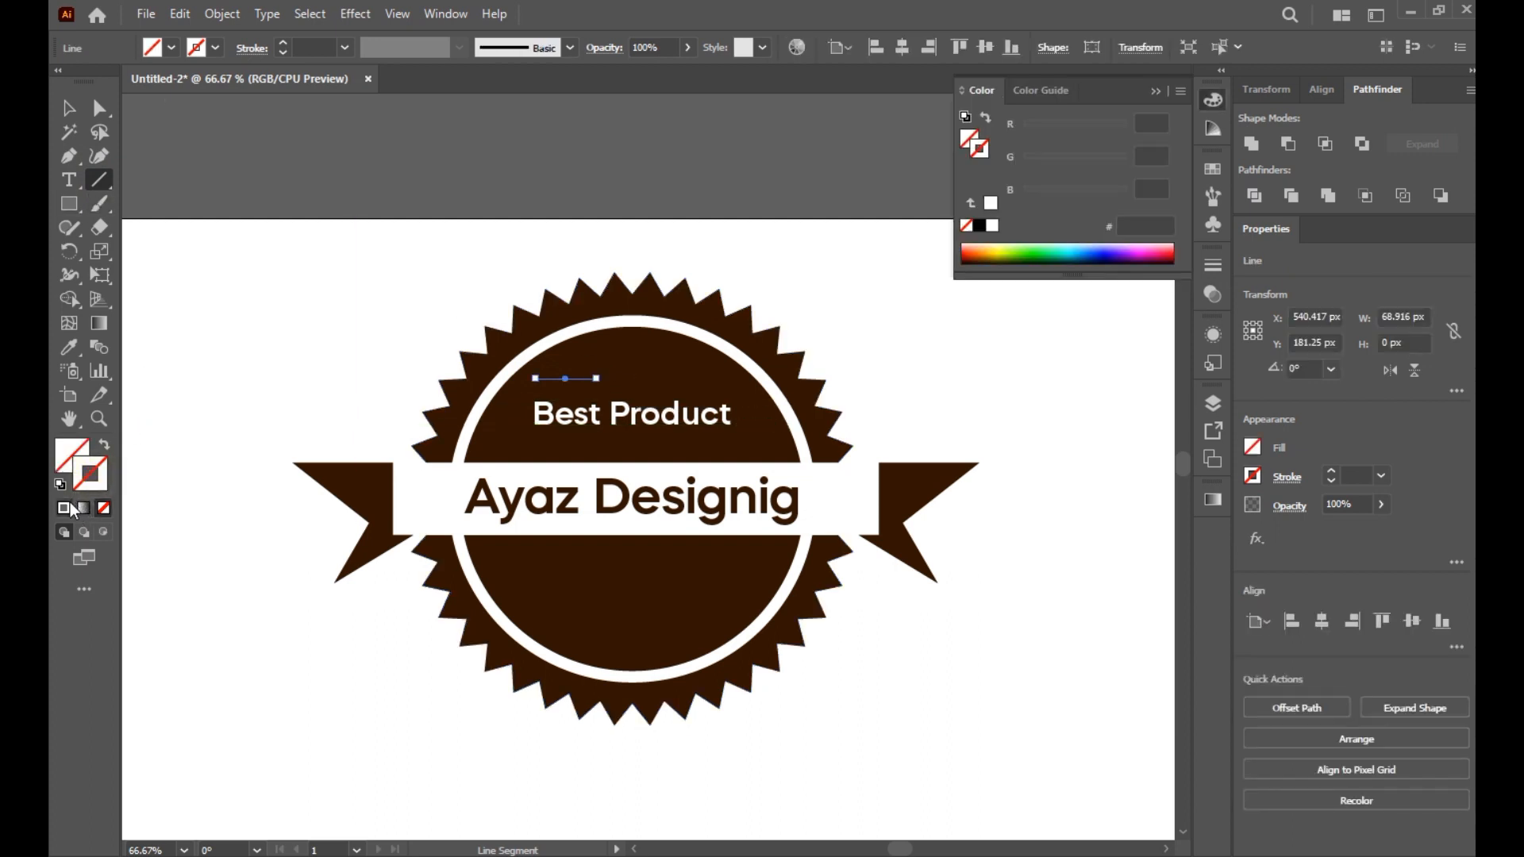
left_click(69, 108)
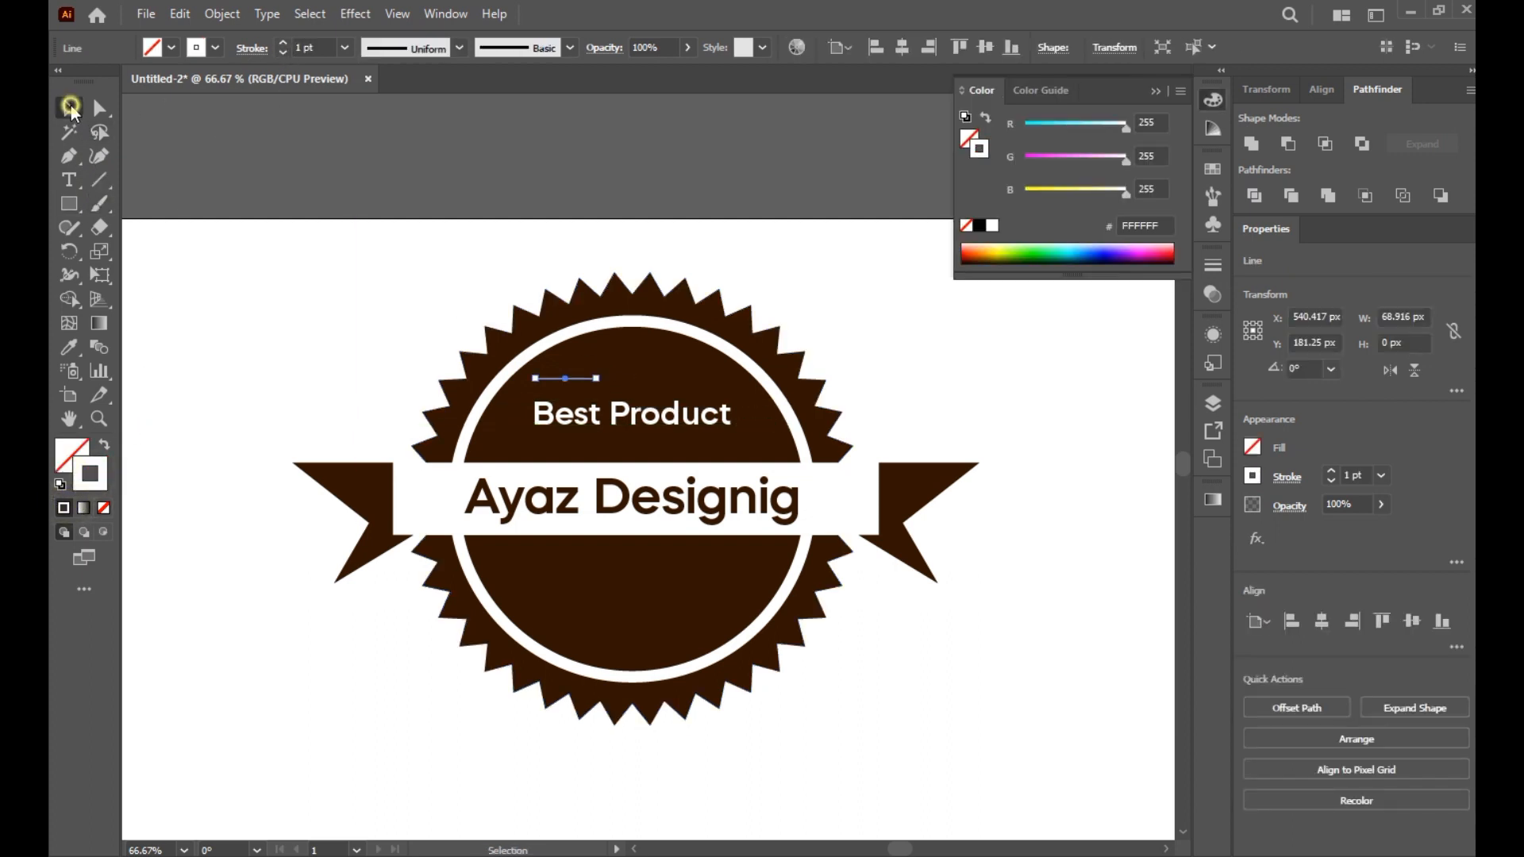
left_click(284, 43)
left_click(334, 240)
Duplicate the white line horizontally so the copy sits above the end of "Product", then deselect it
scroll(604, 385, "up", 1)
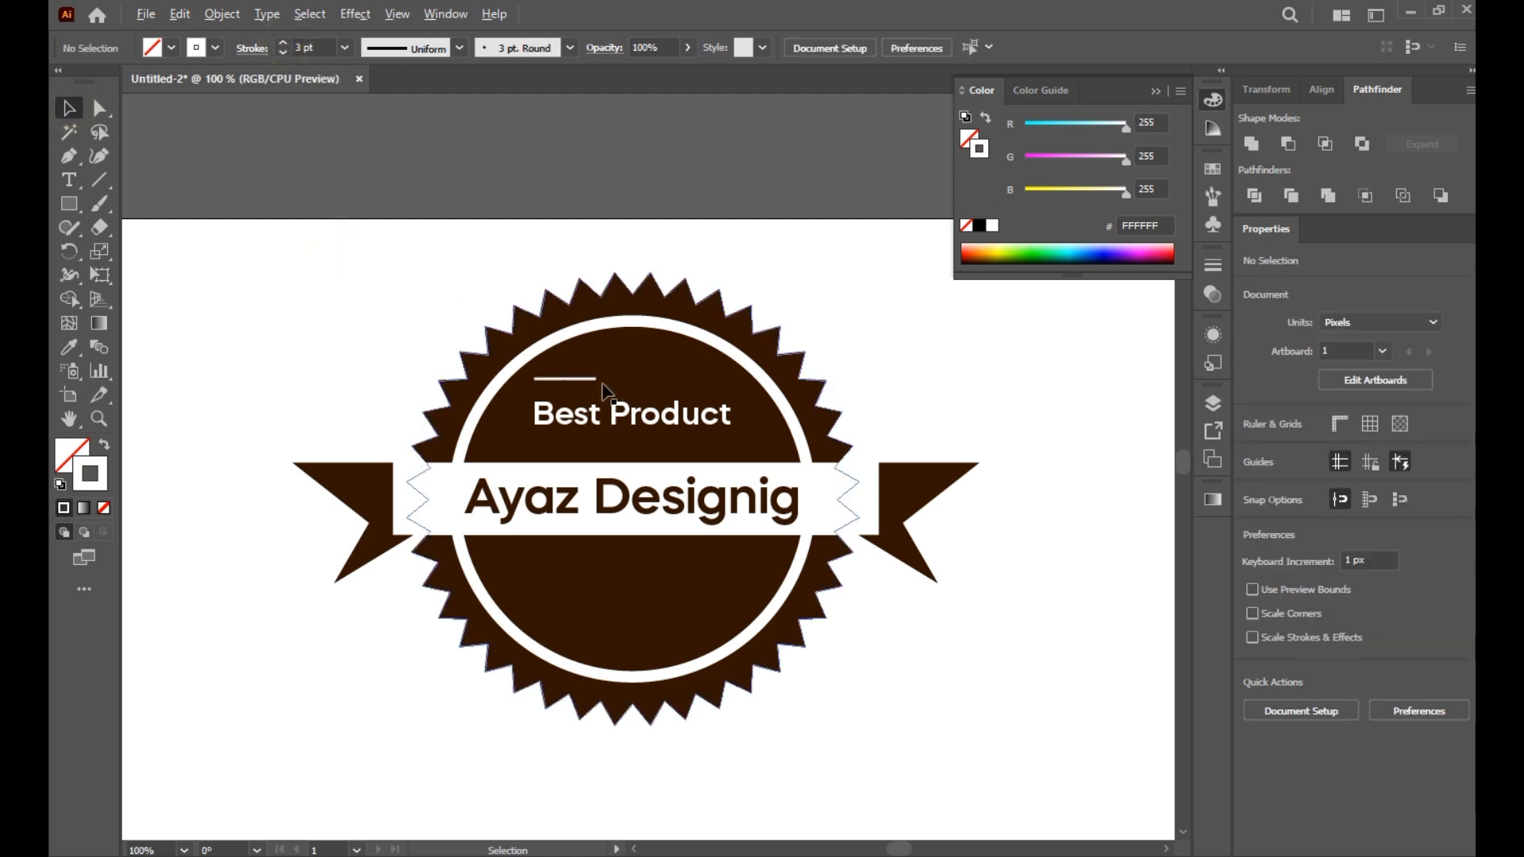
left_click_drag(650, 308, 501, 315)
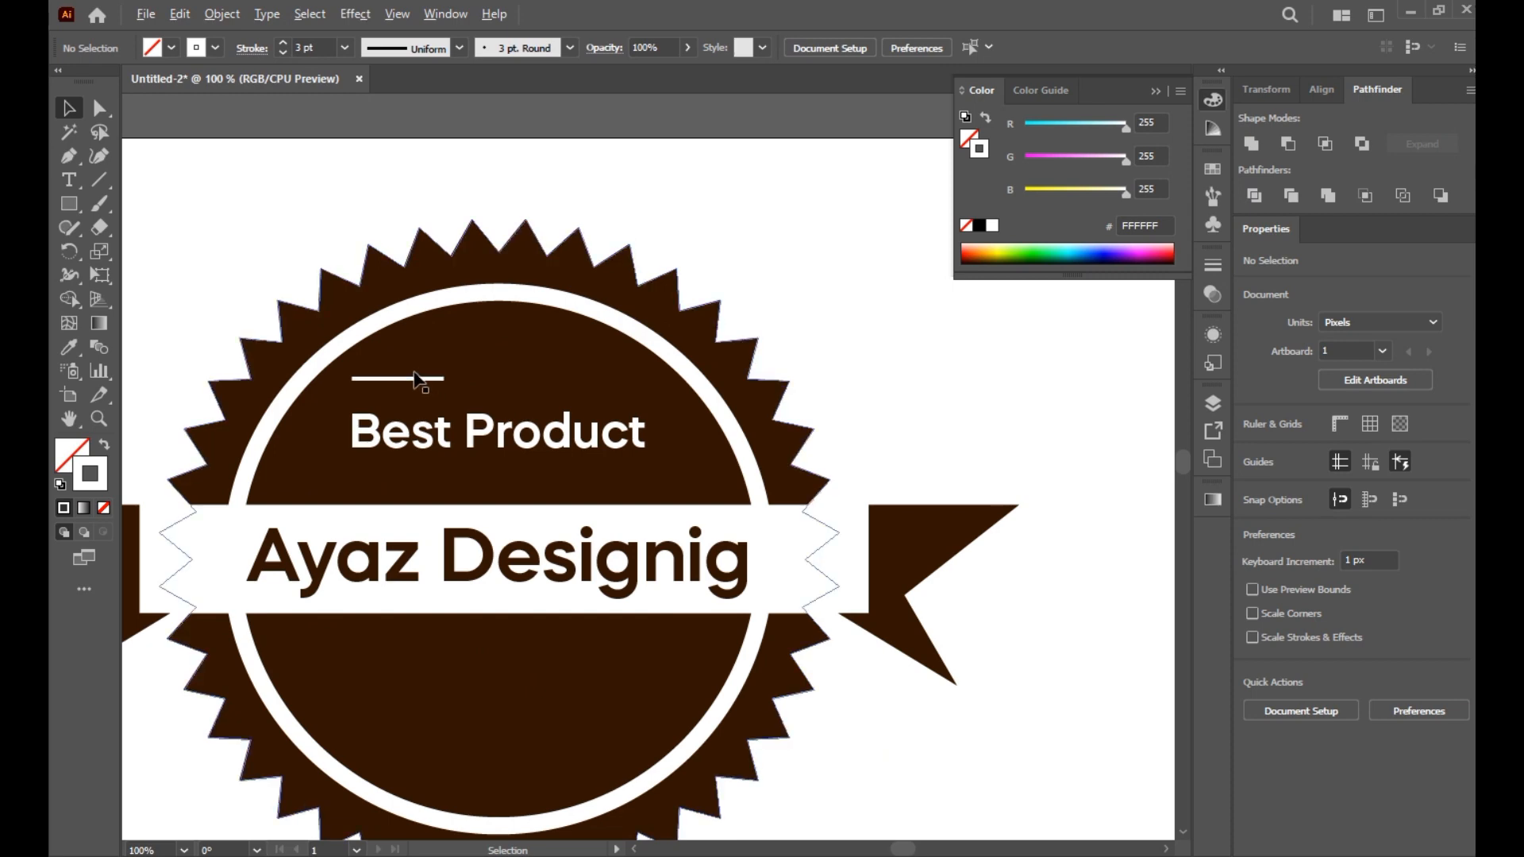
left_click_drag(428, 379, 621, 389)
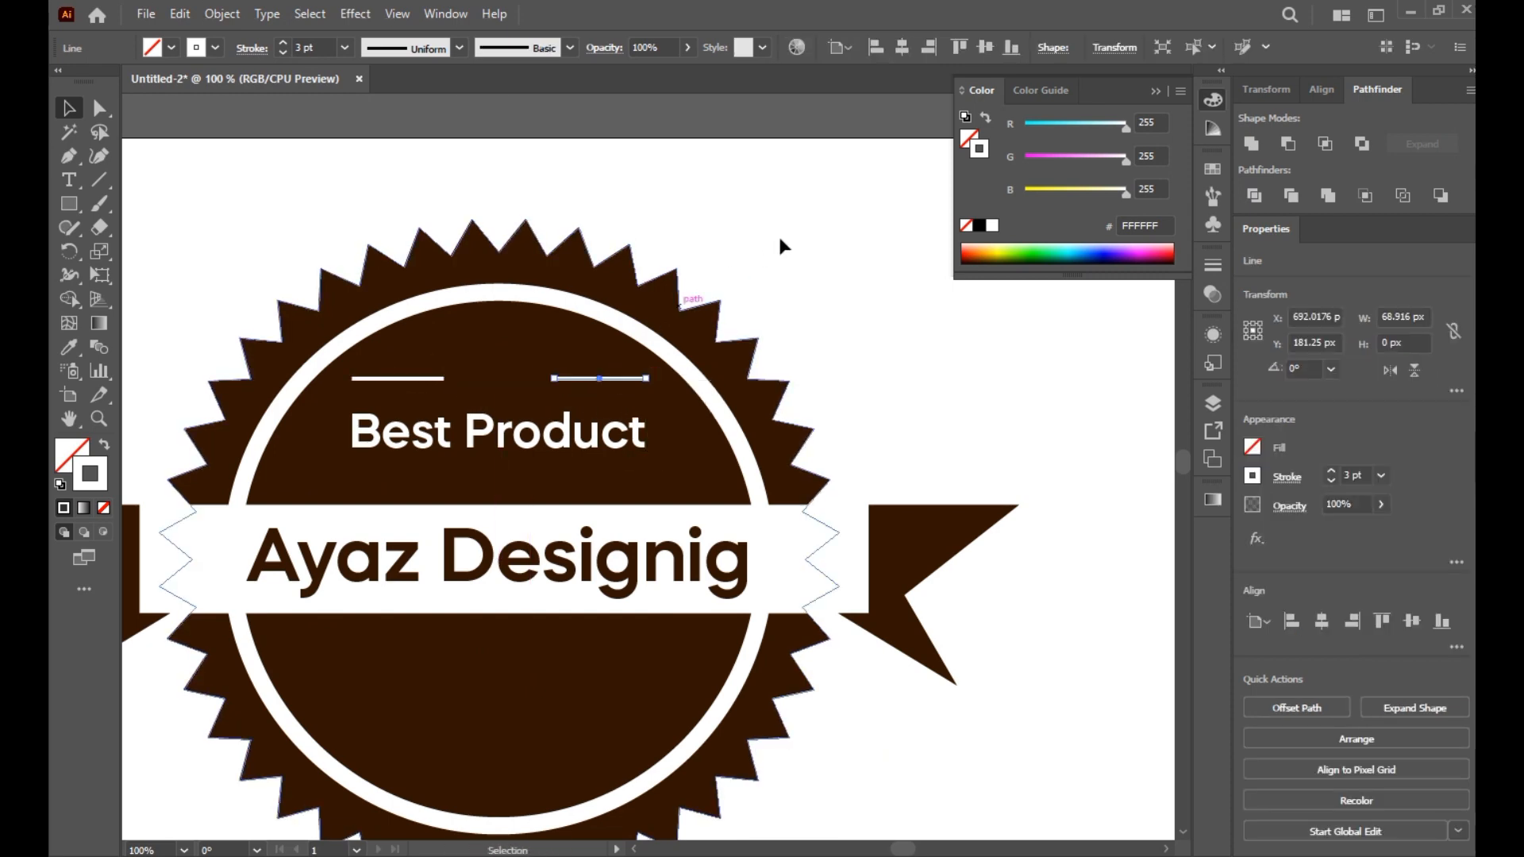
left_click(785, 238)
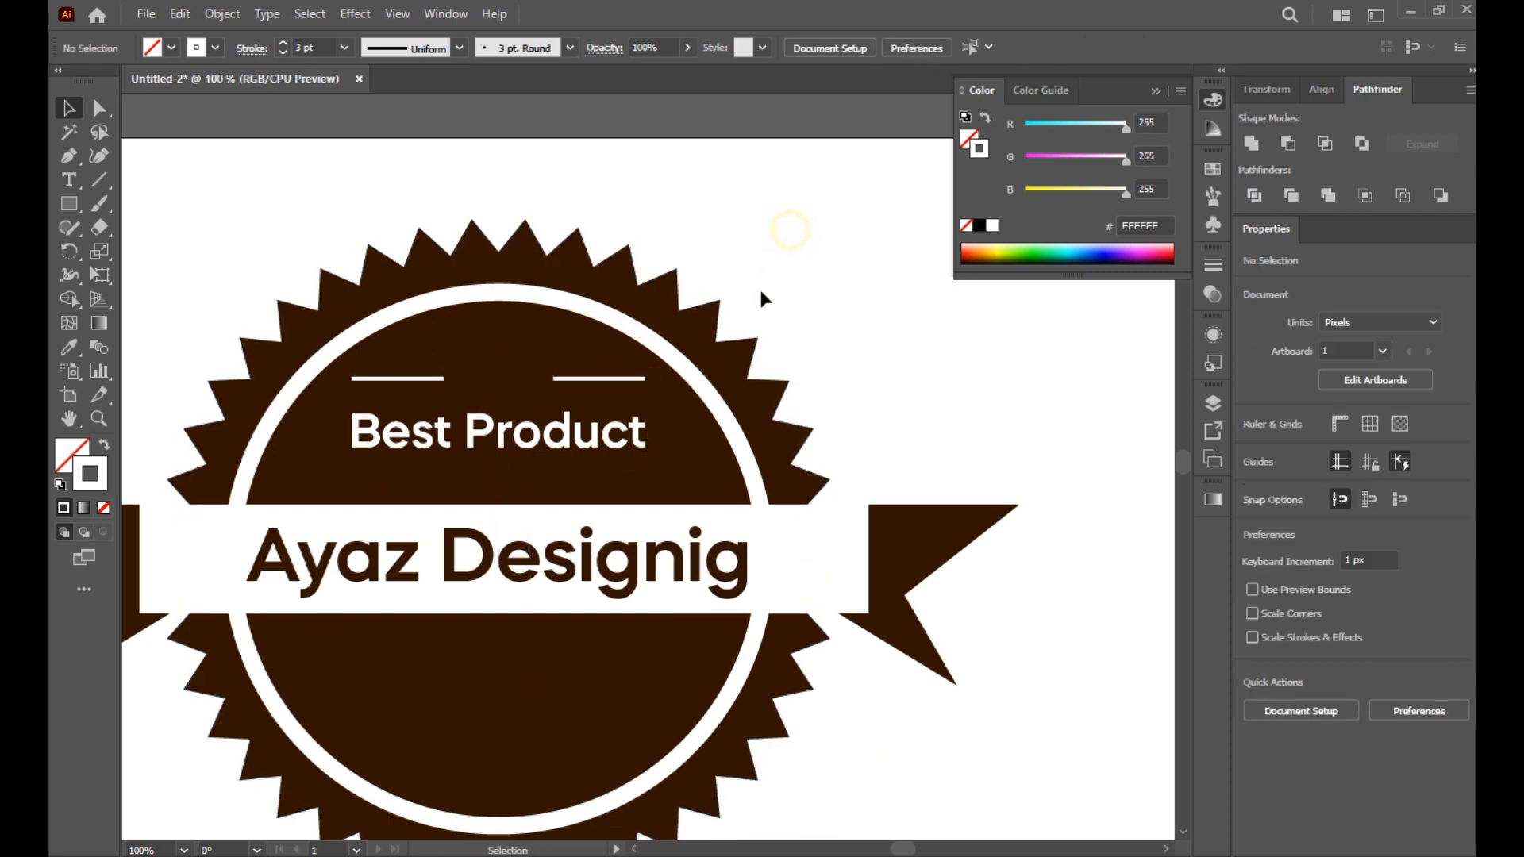
left_click(558, 385)
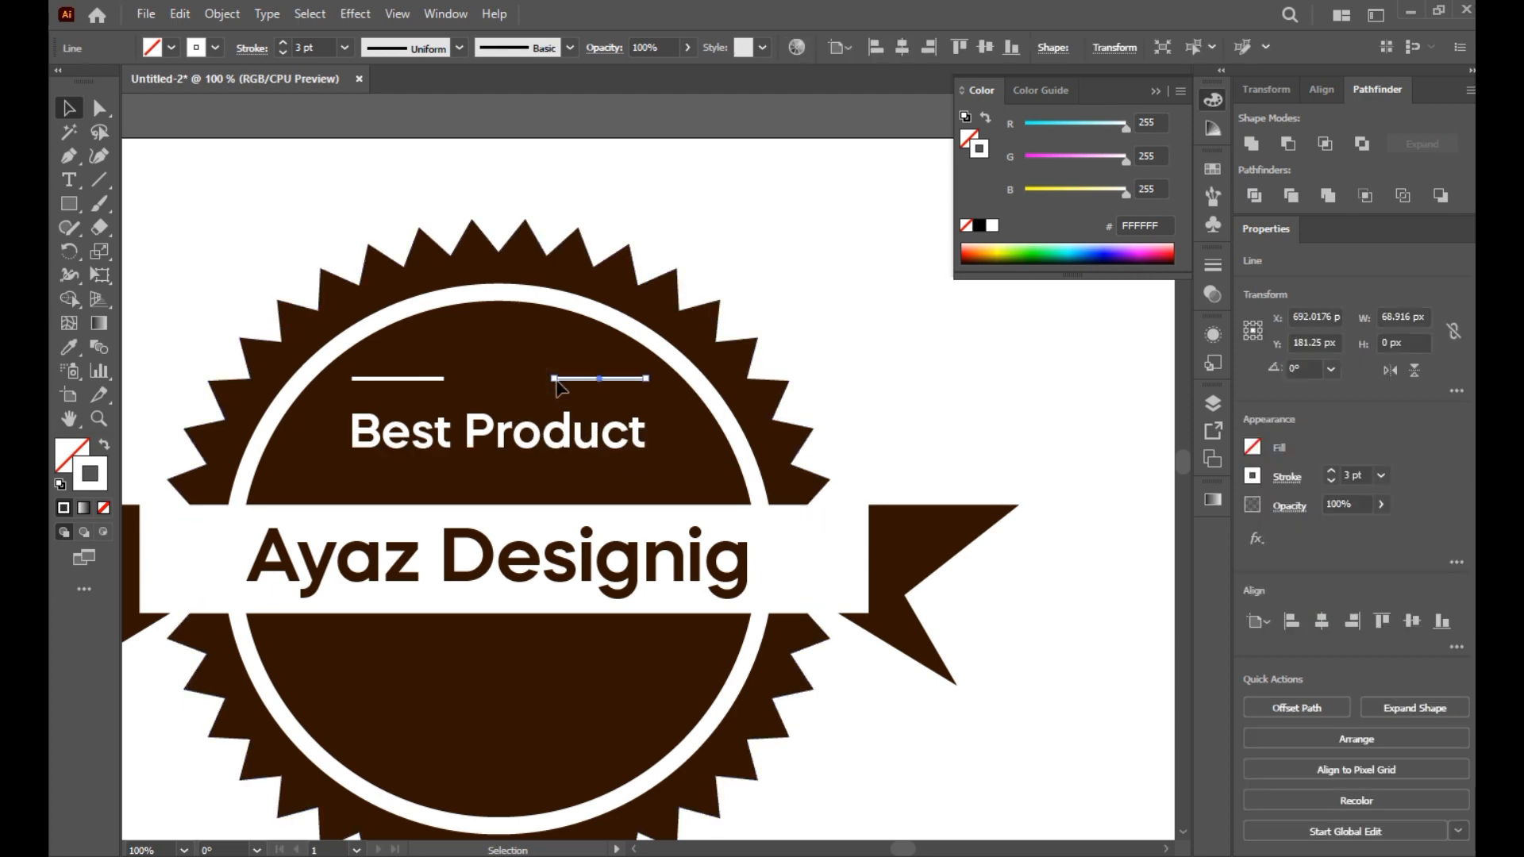
left_click(837, 287)
Create a five-point star with Radius 1 of 25 px and Radius 2 of 50 px above the badge
left_click_drag(70, 206, 147, 296)
left_click(318, 205)
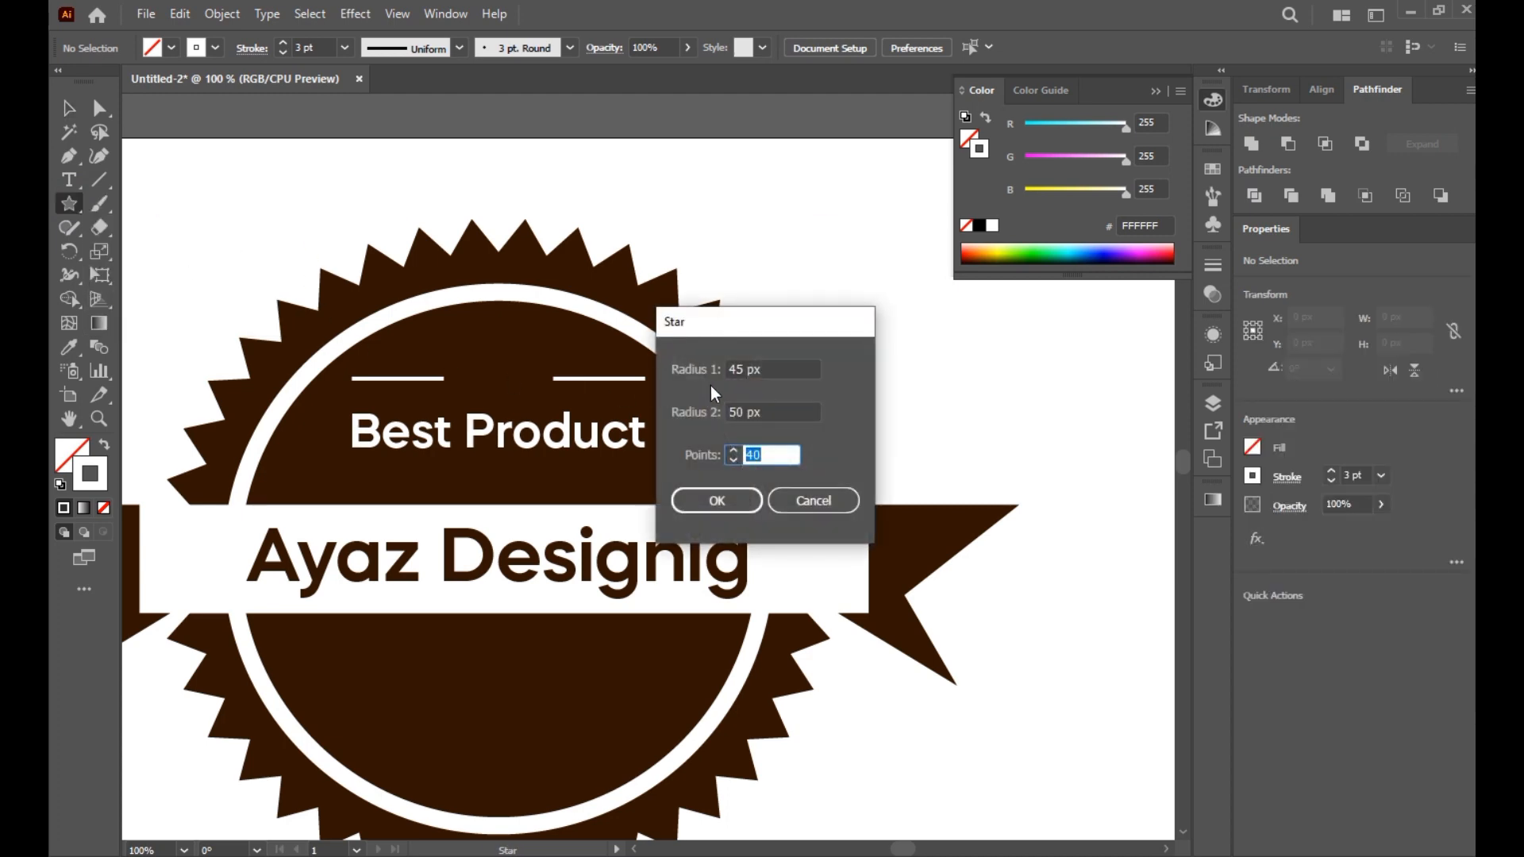
left_click_drag(745, 368, 667, 368)
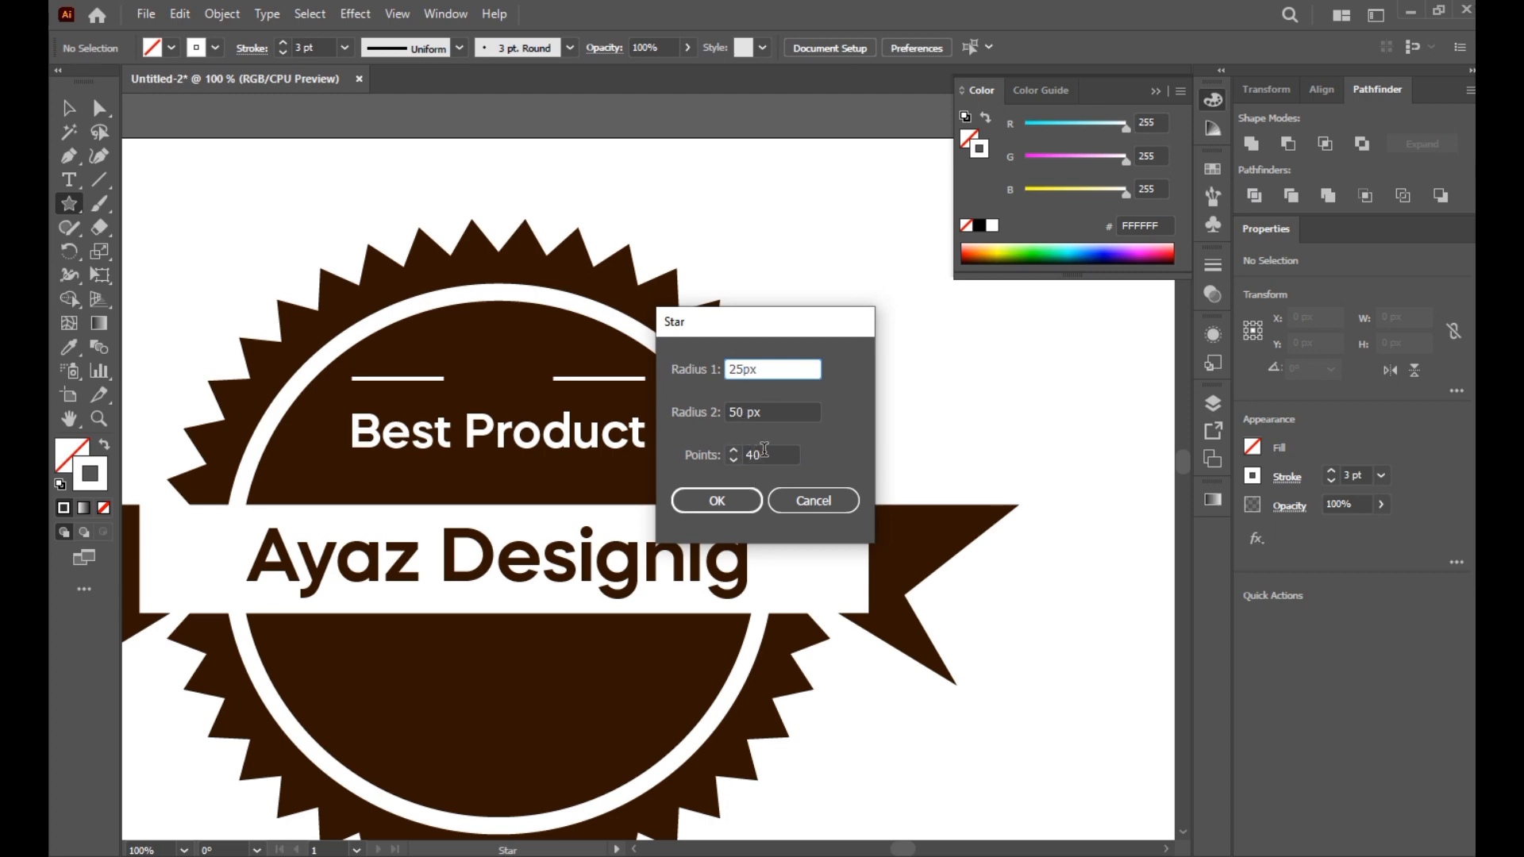
left_click_drag(764, 454, 702, 465)
type("5")
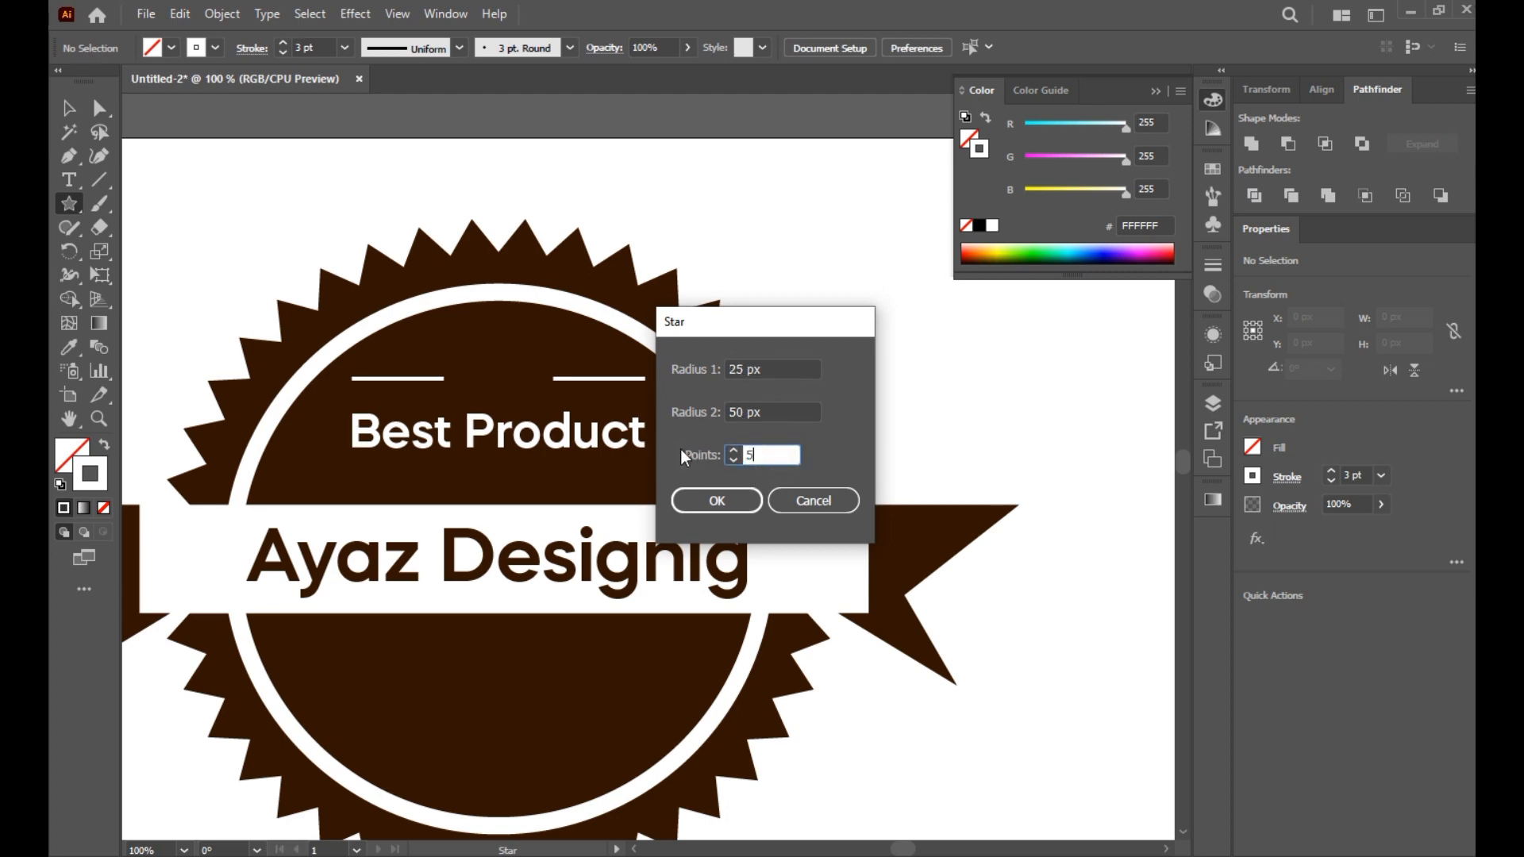
left_click(718, 501)
left_click(71, 113)
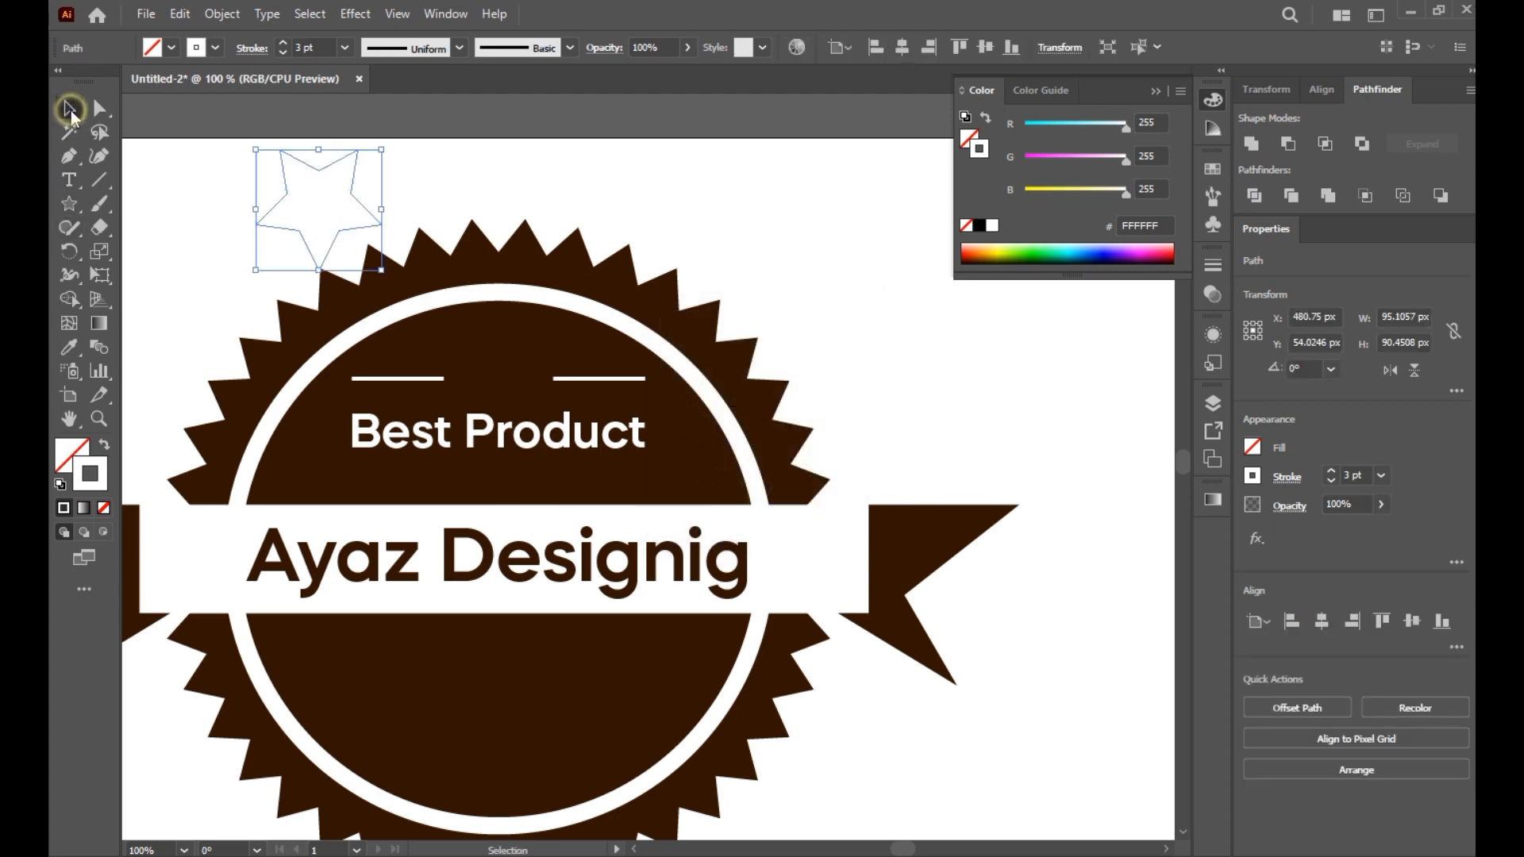
left_click(324, 195)
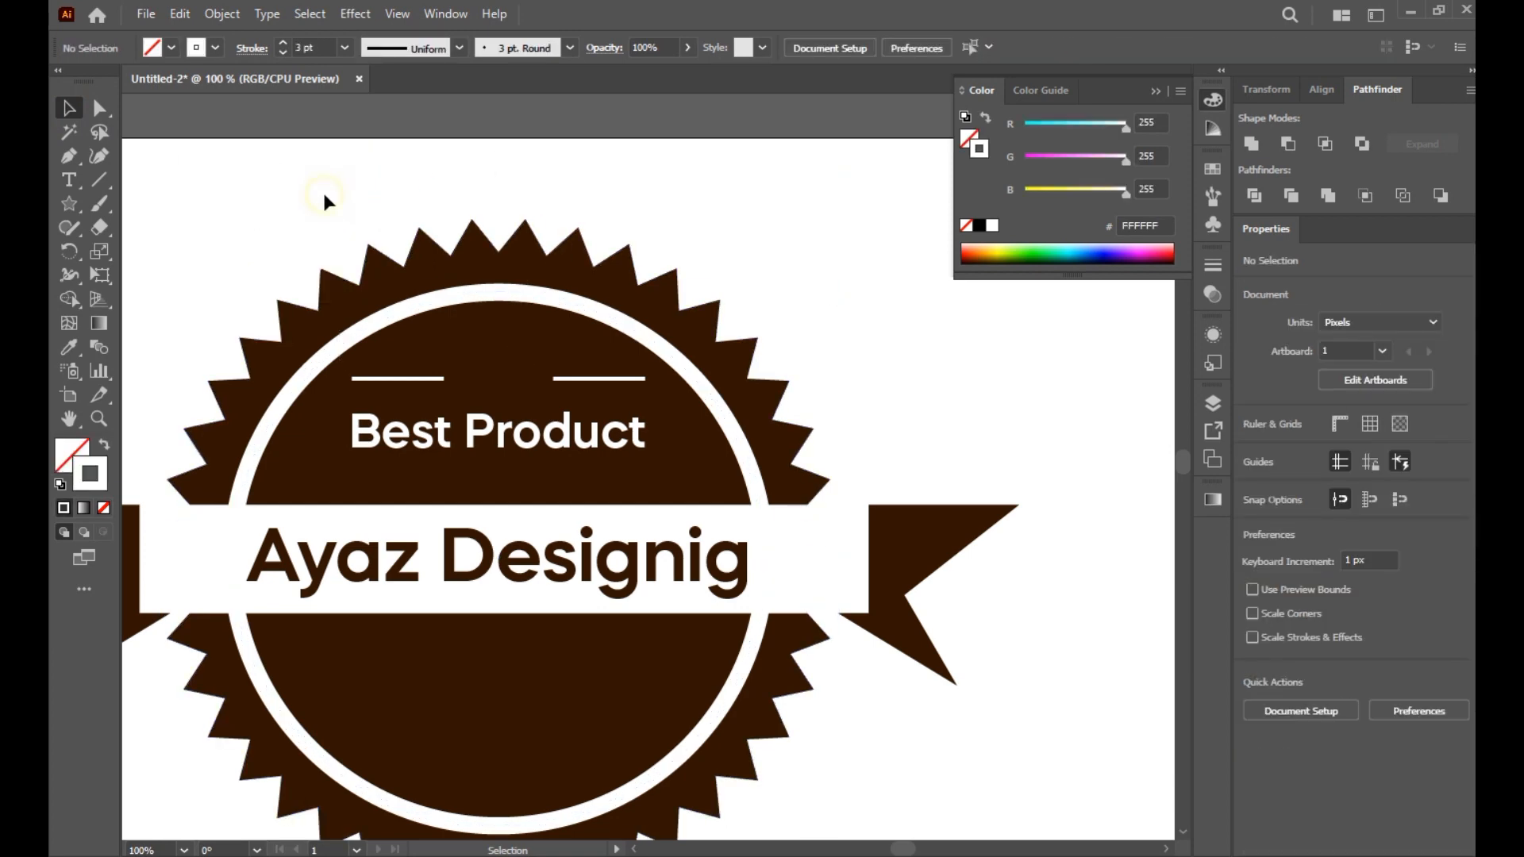
Fill the star white without a stroke, shrink it to about 34 px wide and place it upright between the two lines
left_click(299, 198)
left_click_drag(306, 246, 462, 392)
left_click_drag(546, 298, 509, 389)
scroll(505, 367, "up", 3)
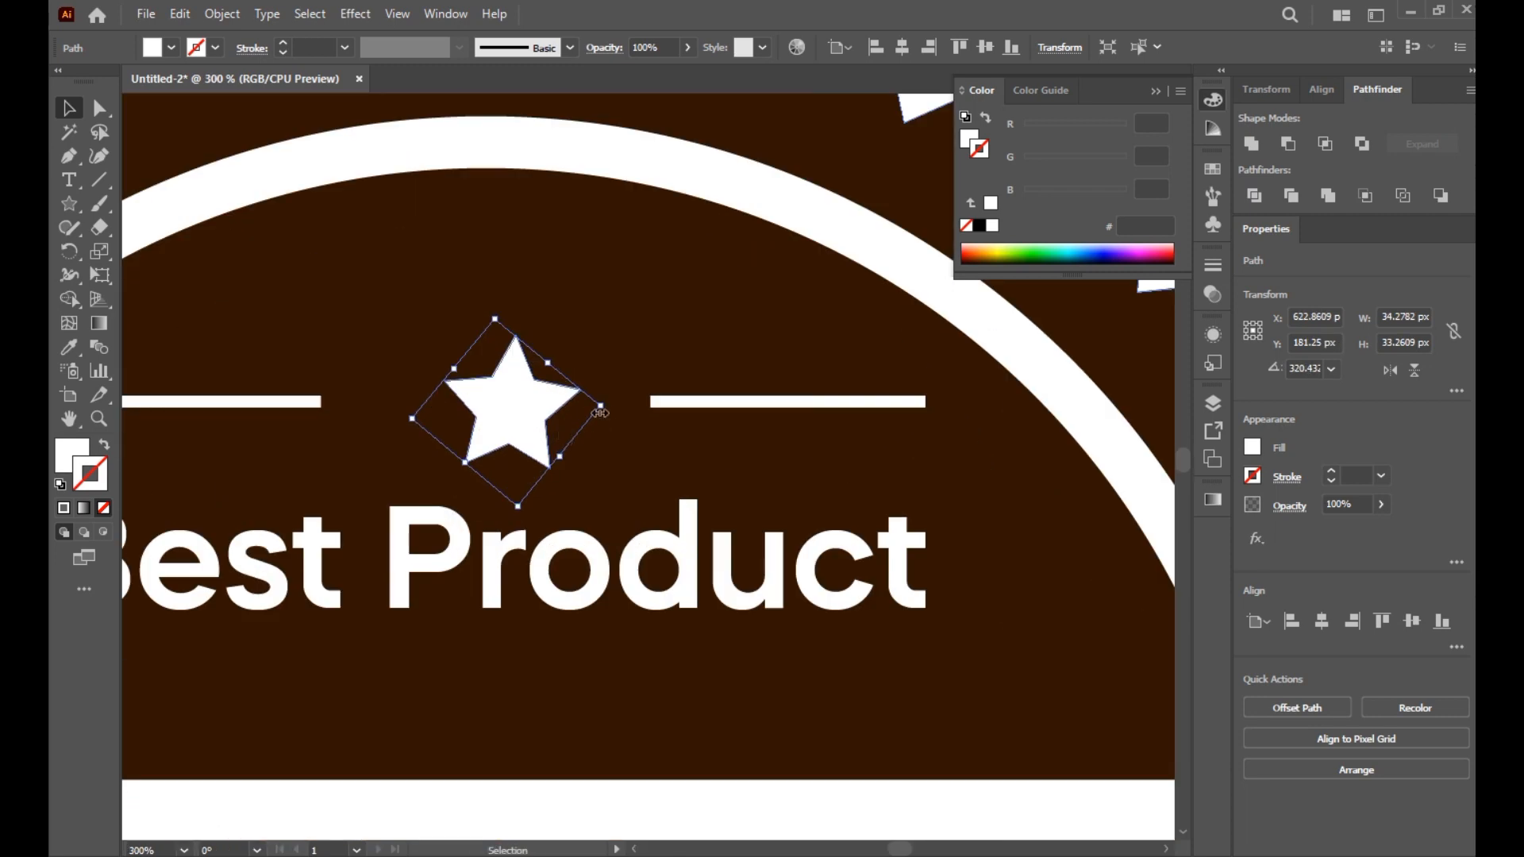
left_click_drag(614, 409, 613, 405)
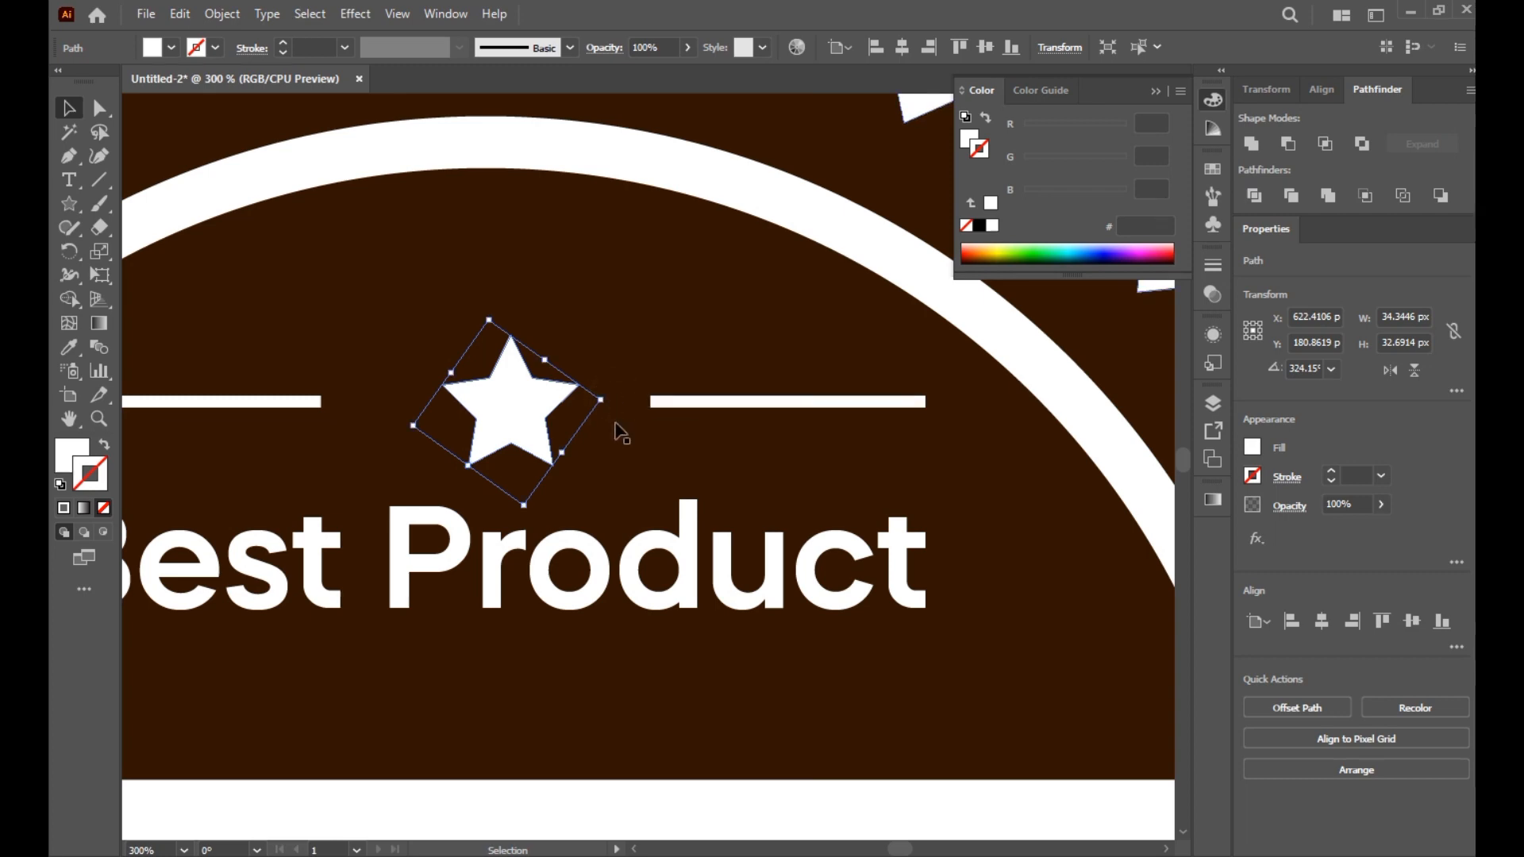
scroll(621, 433, "down", 3)
left_click(614, 449)
left_click(631, 168)
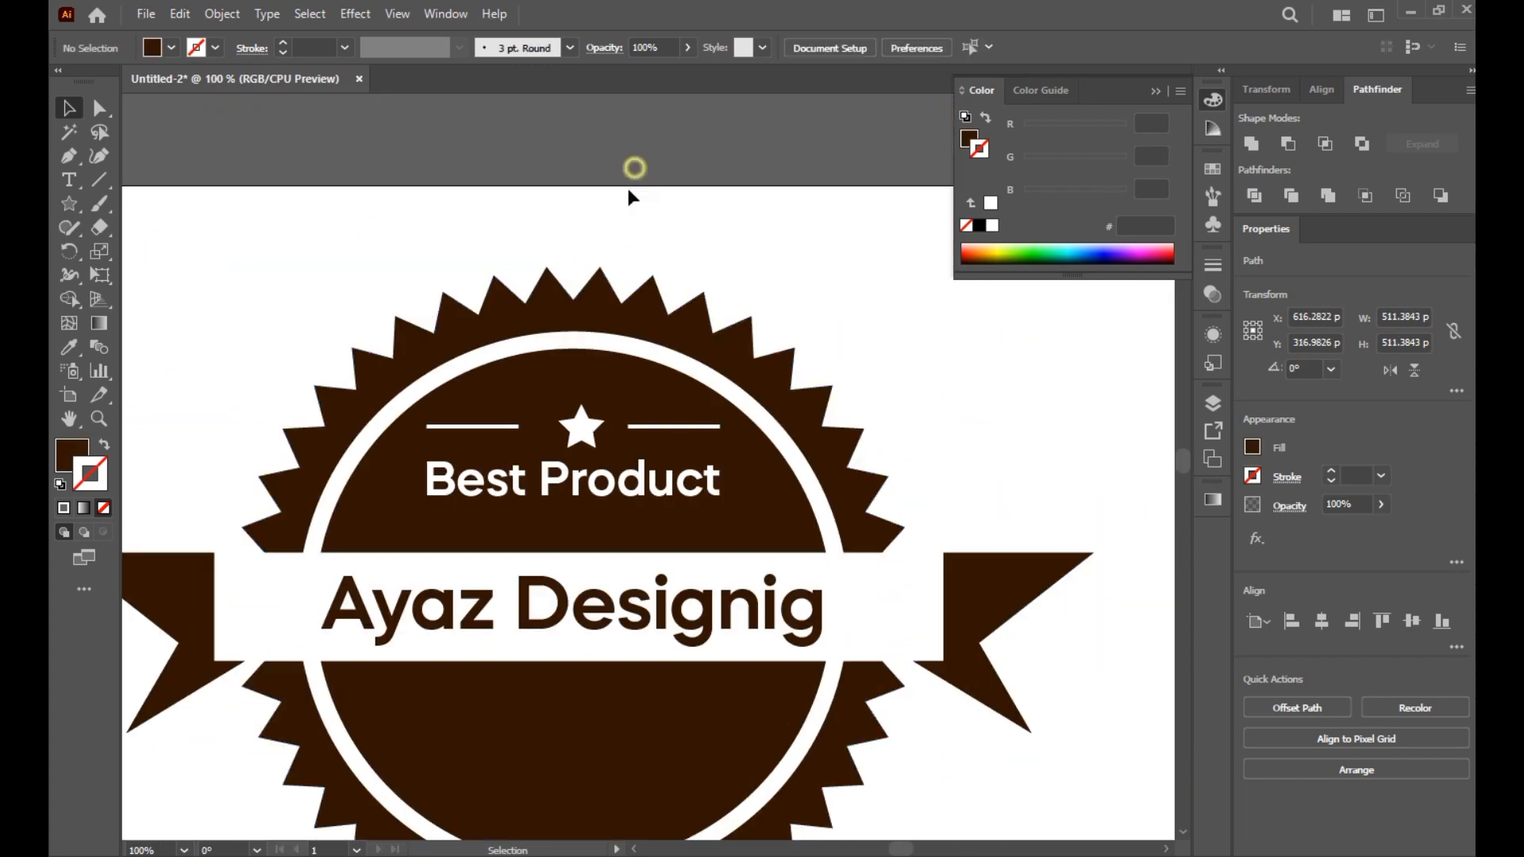
scroll(587, 415, "up", 1)
left_click_drag(574, 430, 575, 432)
left_click(698, 433)
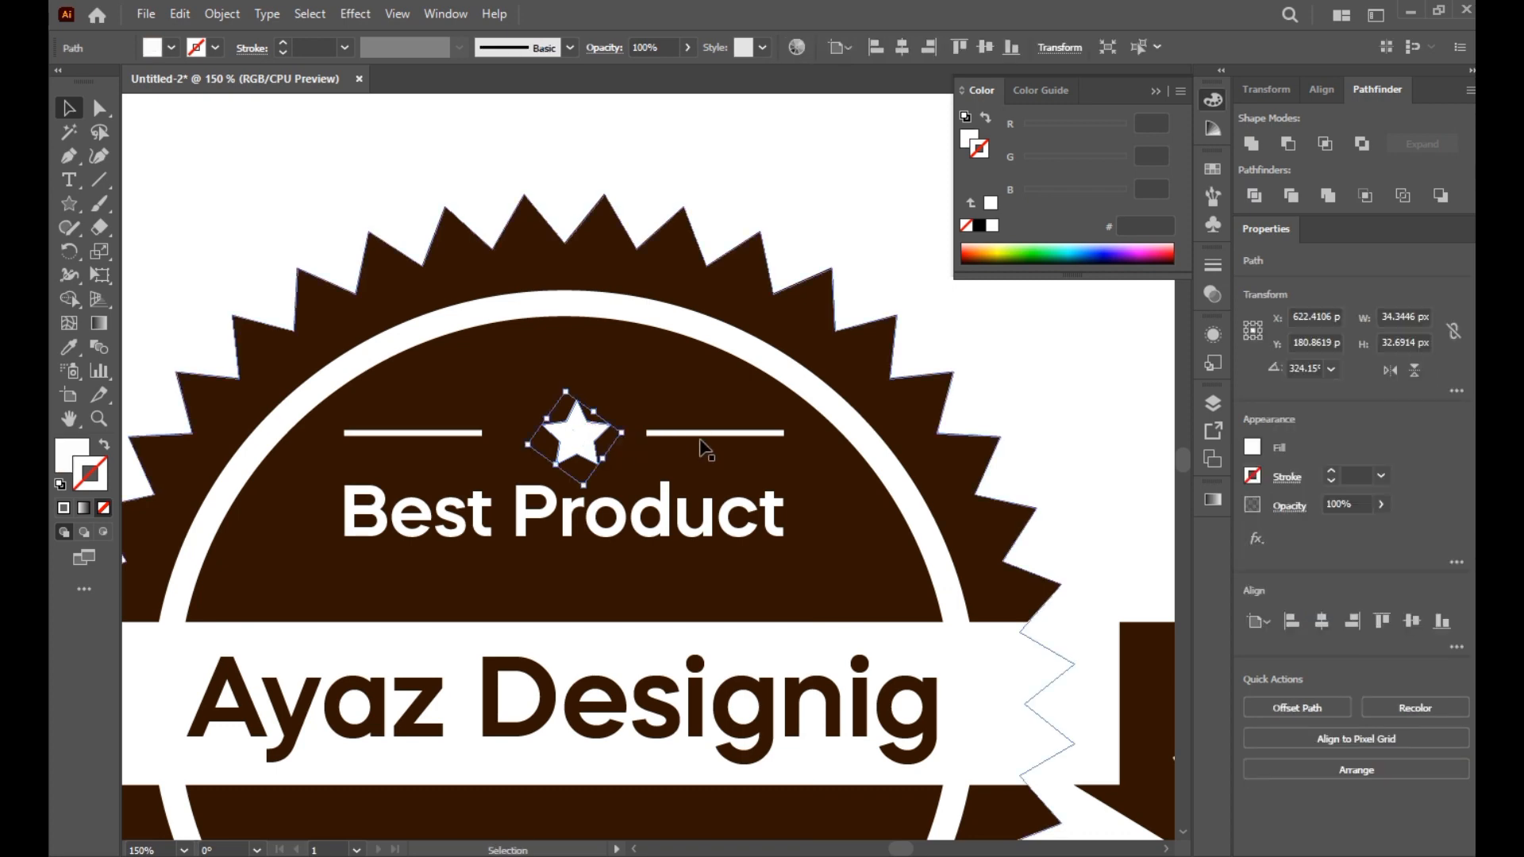
left_click(725, 158)
scroll(681, 373, "down", 2)
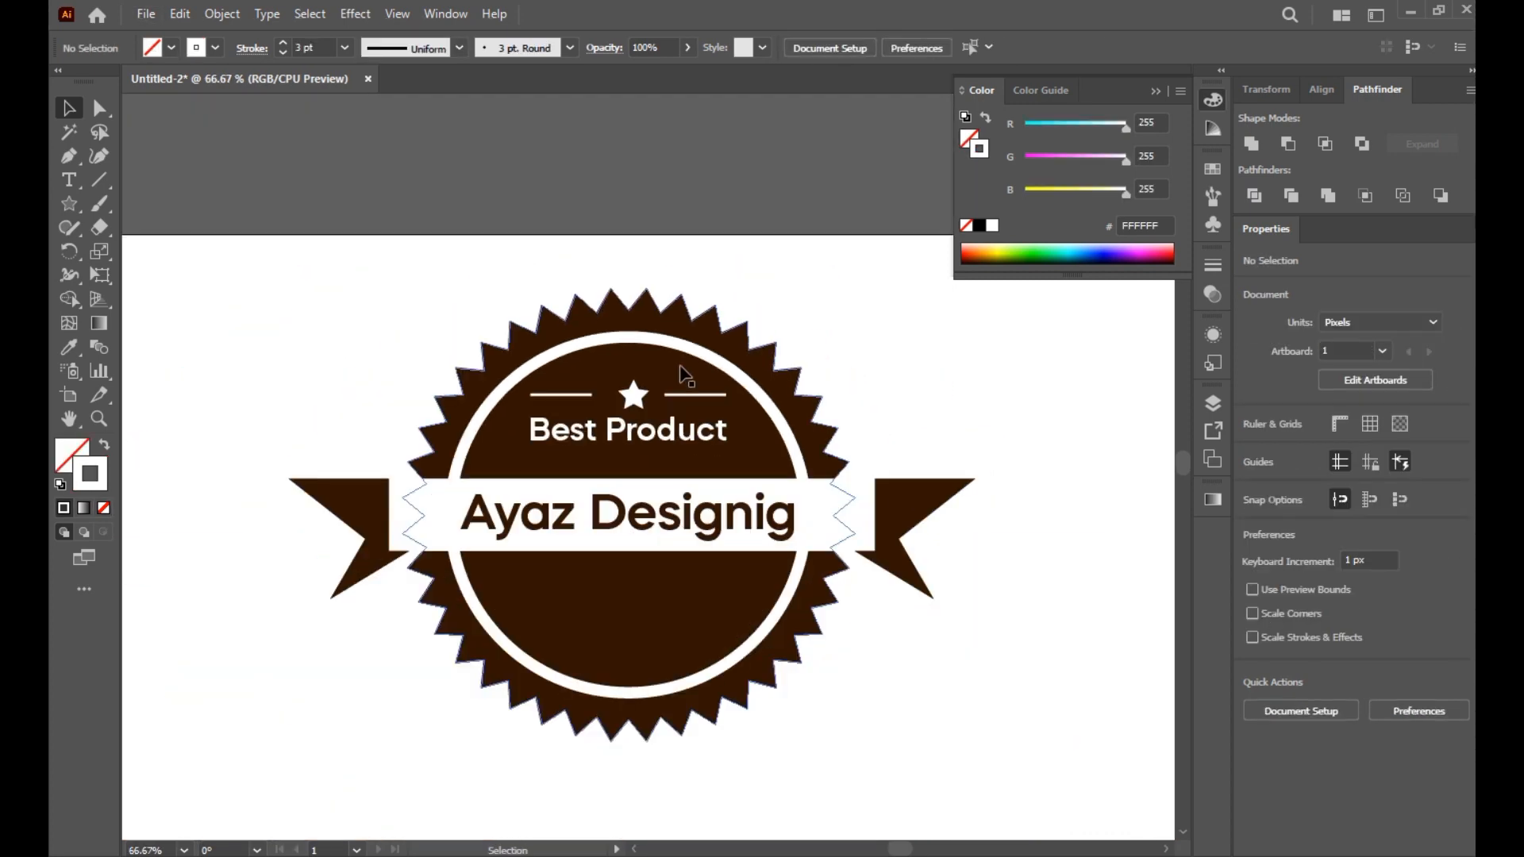
Select the star with both white lines and distribute them horizontally so the star is centred between the lines
scroll(629, 464, "up", 1)
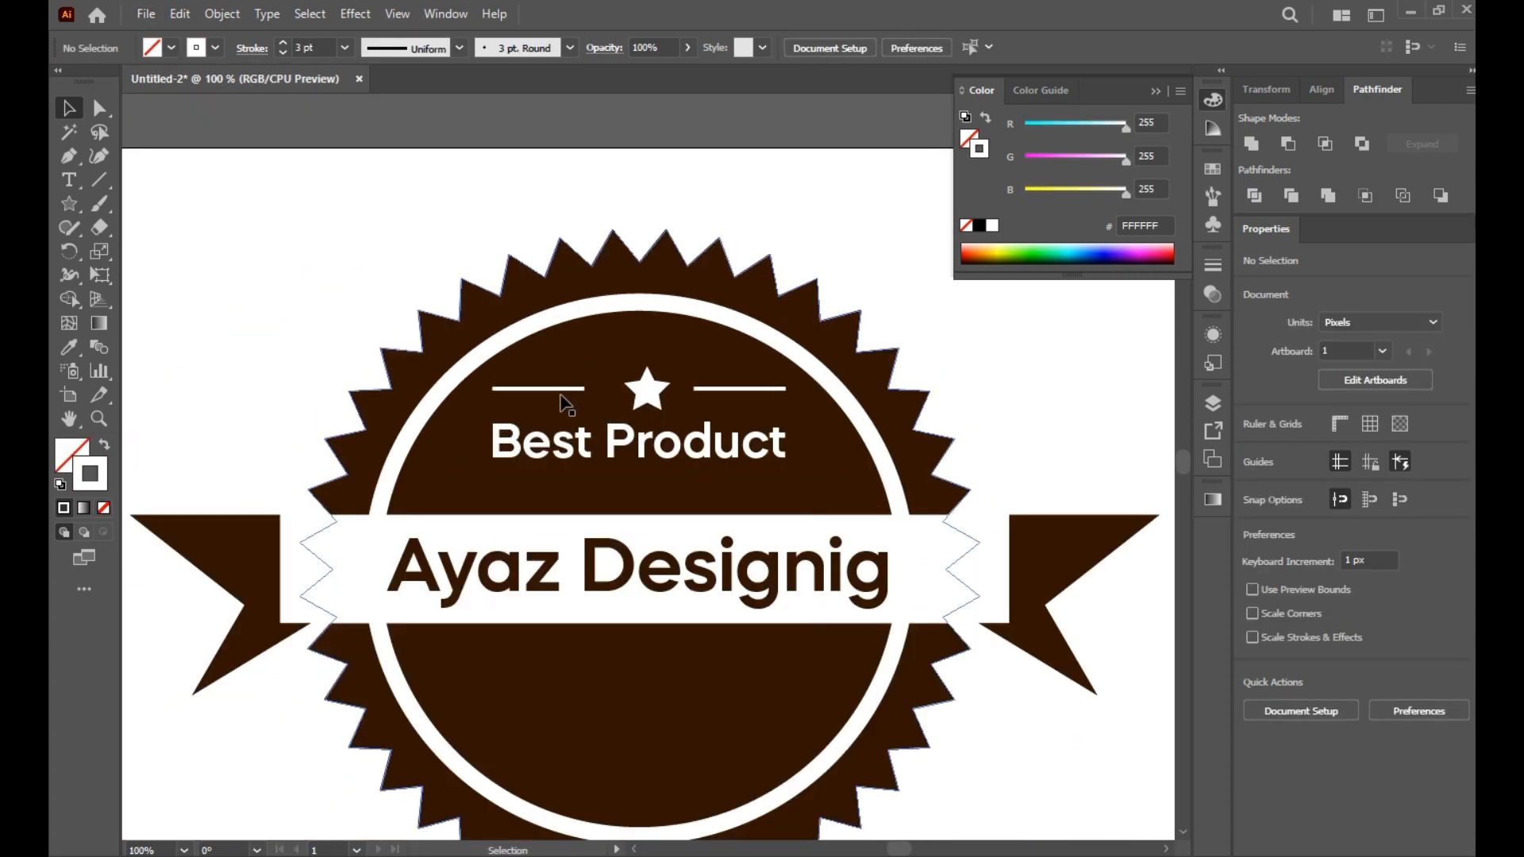
left_click(650, 389)
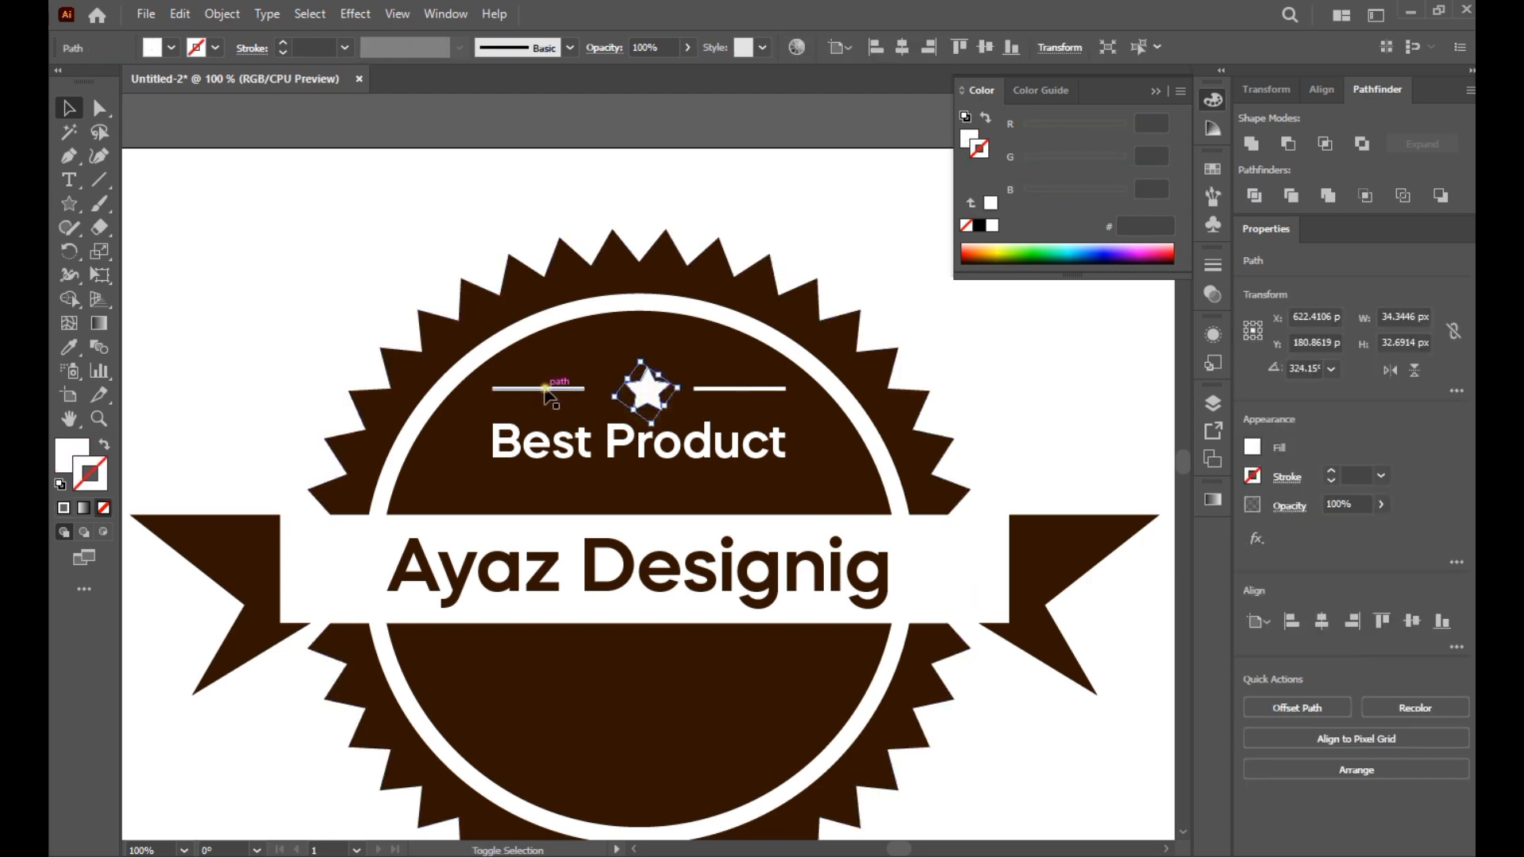
left_click(548, 395, "shift")
left_click(735, 389, "shift")
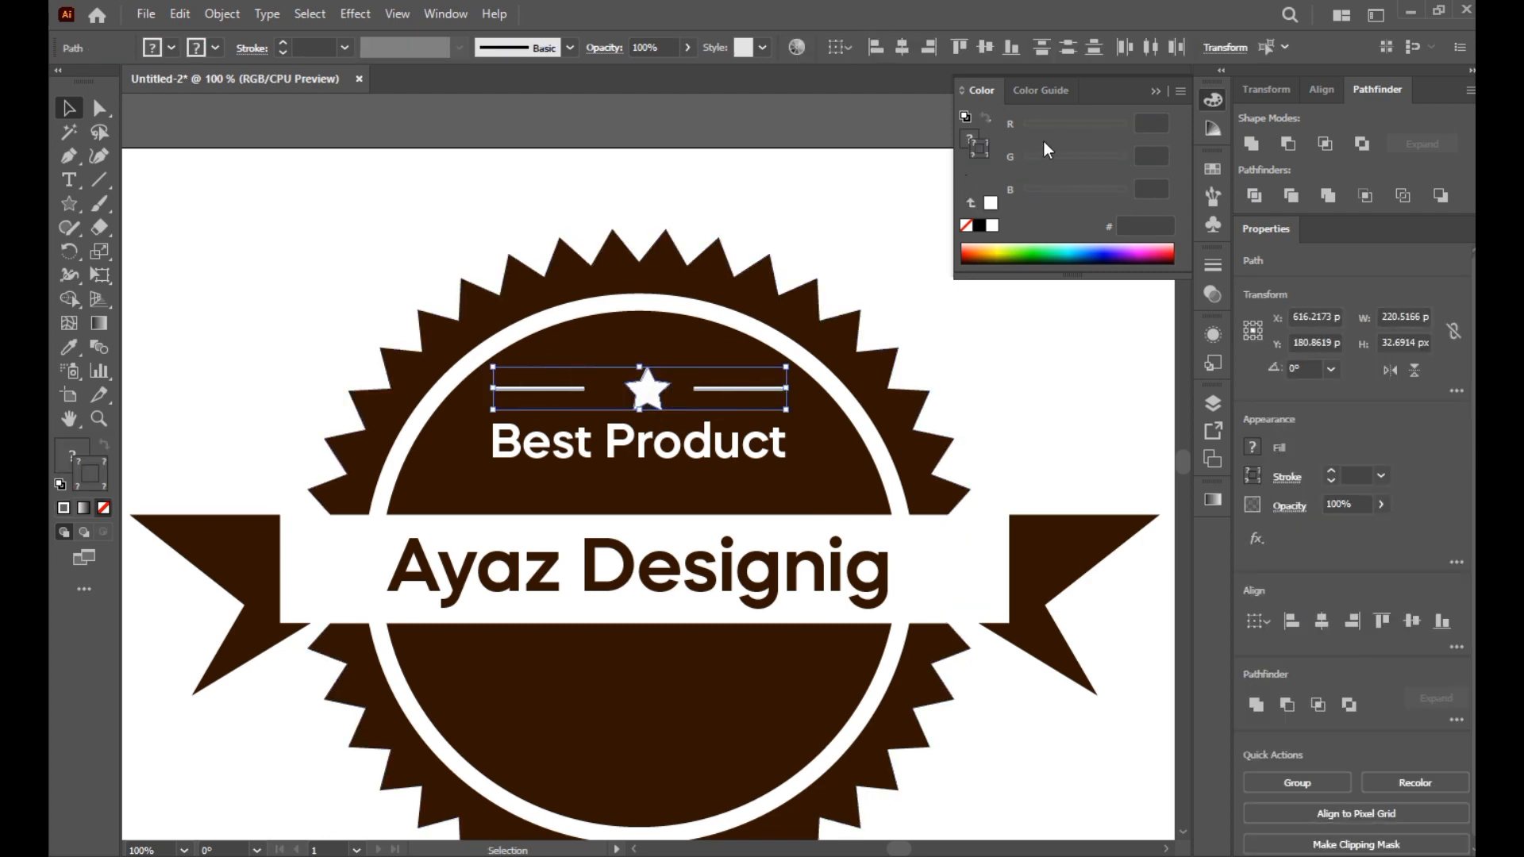
left_click(1321, 89)
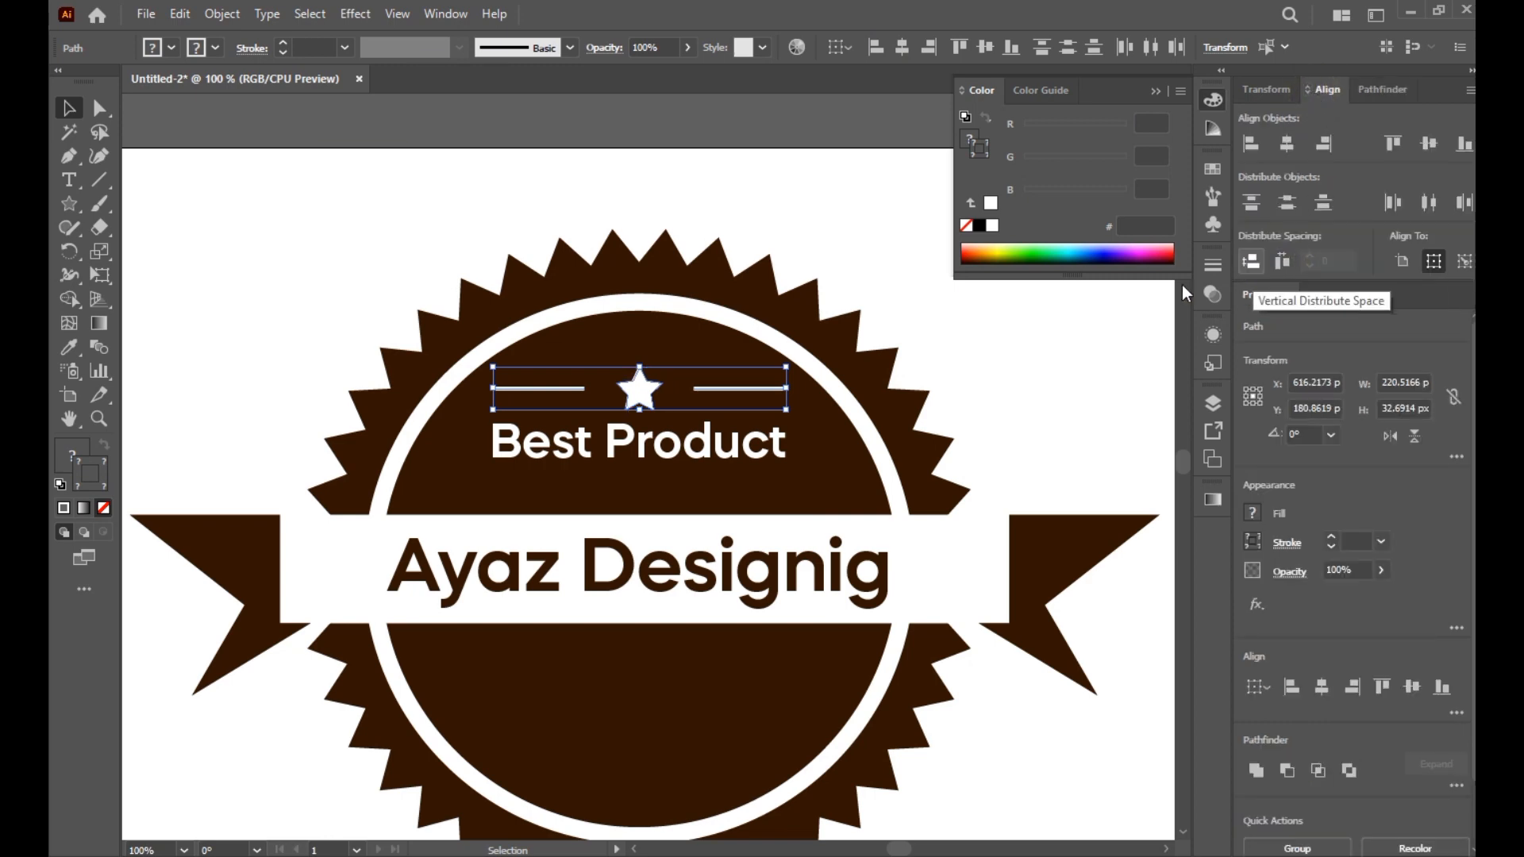
Group the star and the two lines, and move the group straight down to sit between "Best Product" and the white band
scroll(716, 370, "down", 1)
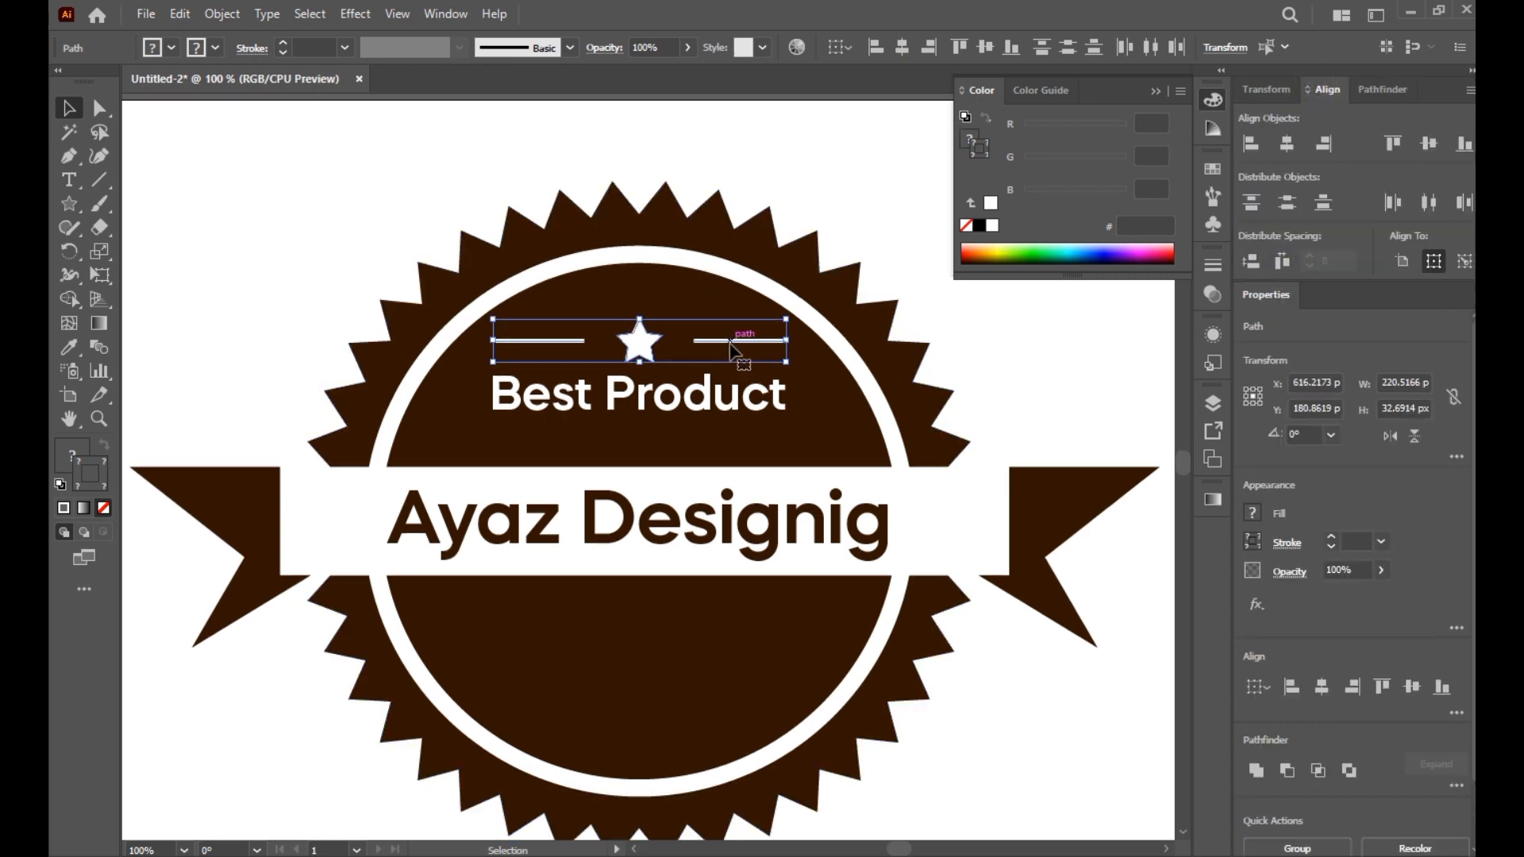
key("a")
key("ctrl+g")
key("v")
left_click_drag(734, 347, 736, 441)
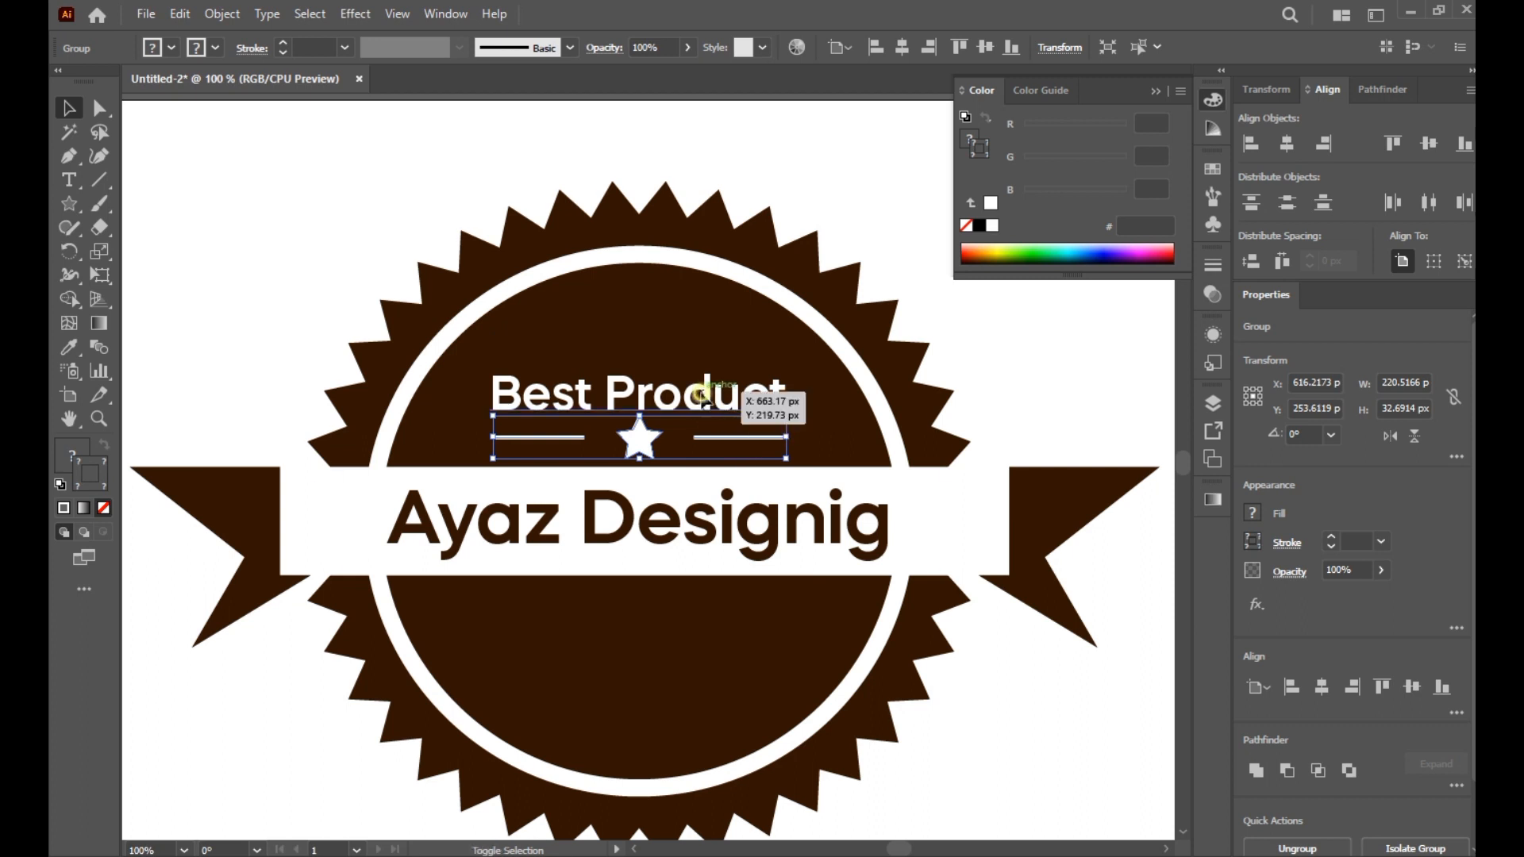
Add the "Best Product" text to the selected star-and-lines group and move them together up about 14 px
left_click(702, 397, "shift")
left_click_drag(708, 390, 709, 378)
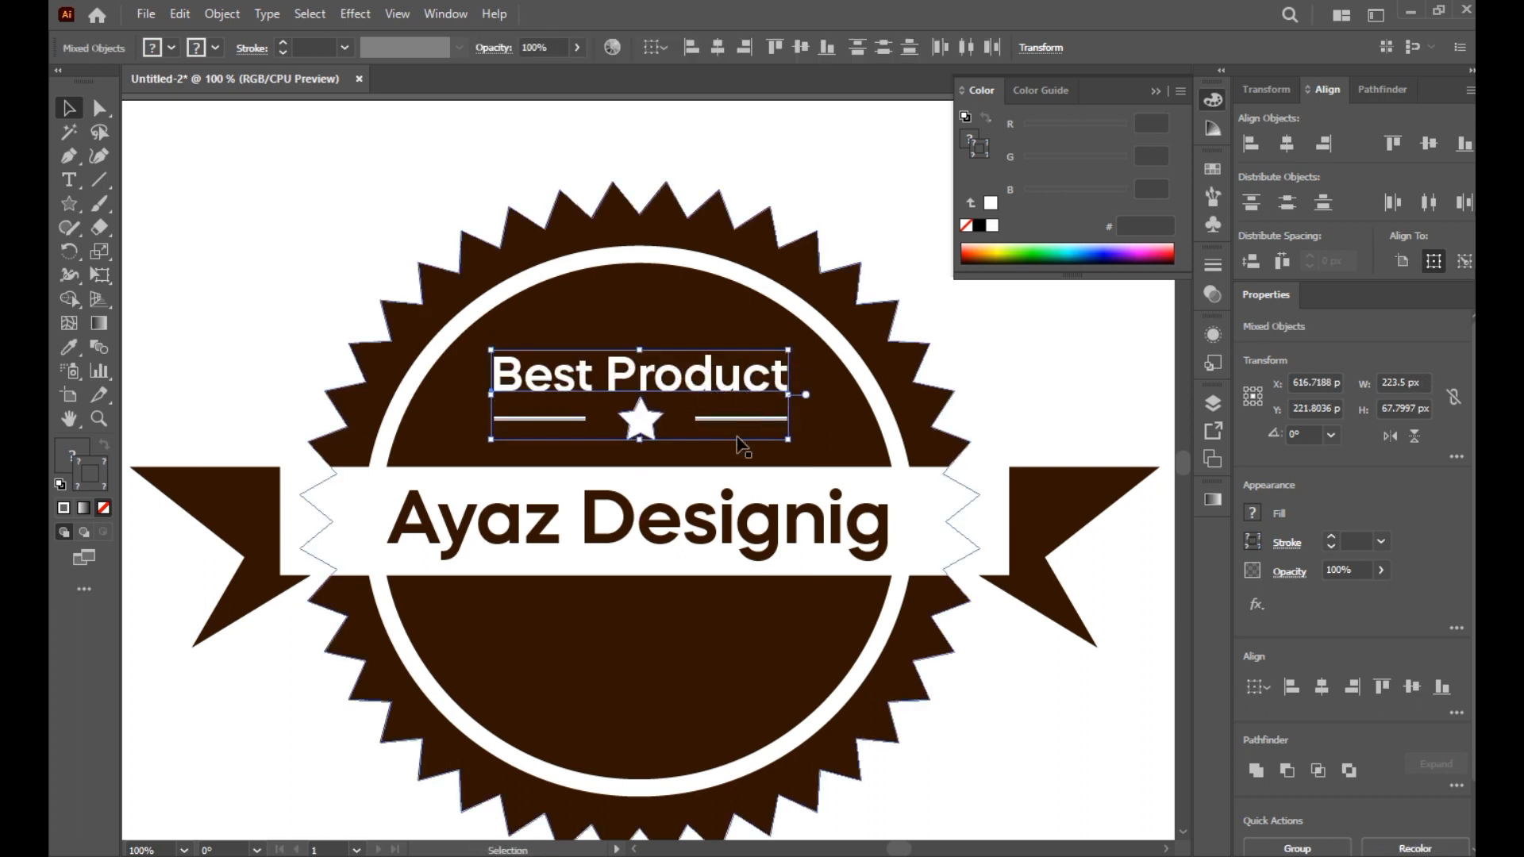
left_click(990, 364)
Ungroup the star and two lines, and place a copy of the star straight above "Best Product"
left_click(638, 416)
right_click(638, 416)
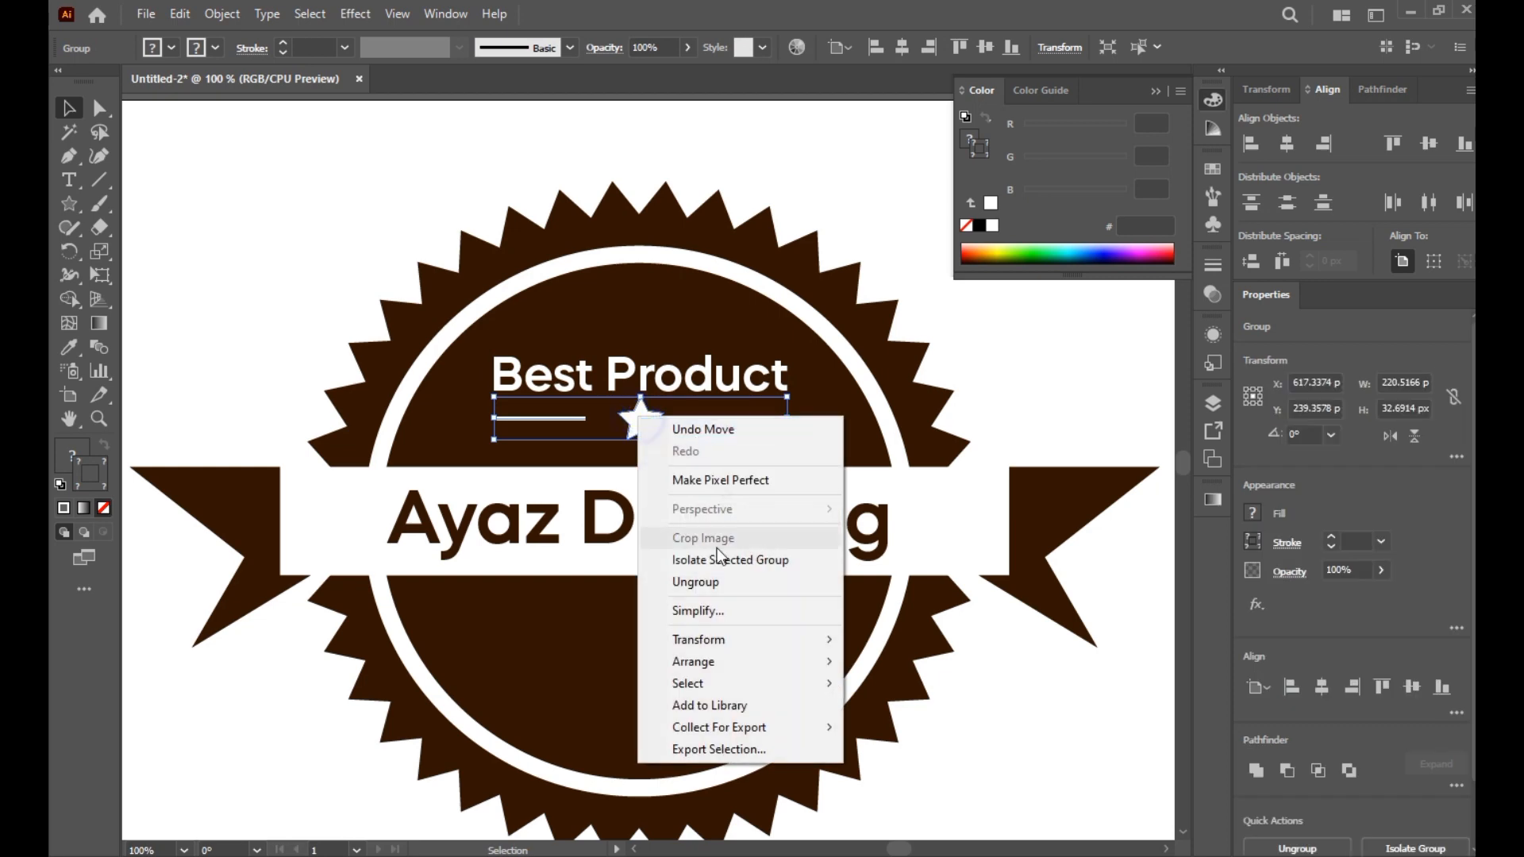
left_click(692, 582)
left_click(344, 238)
left_click(644, 427)
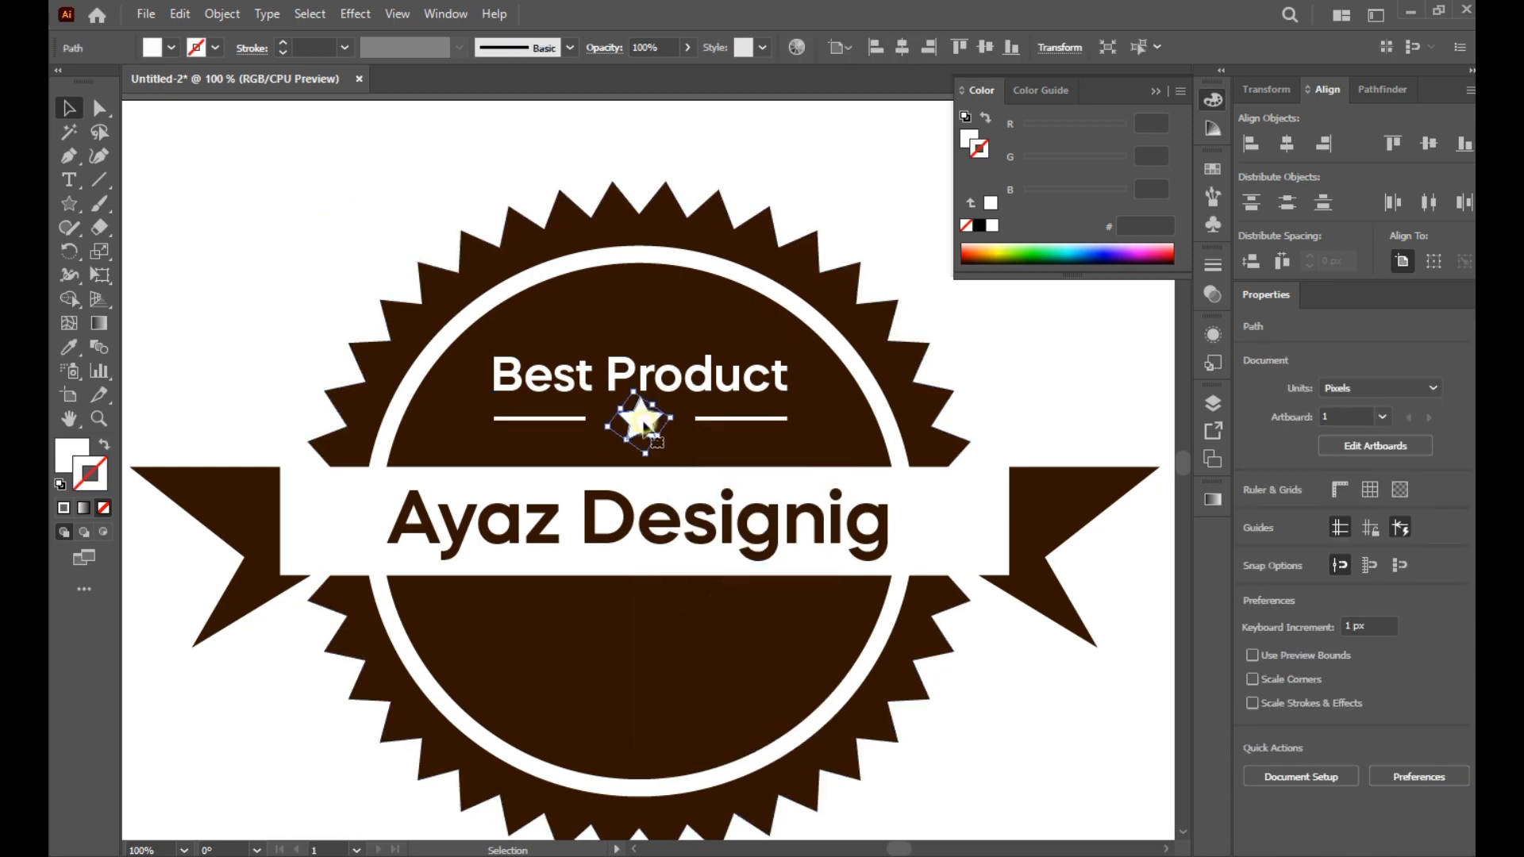
left_click_drag(645, 427, 640, 312)
left_click(718, 226)
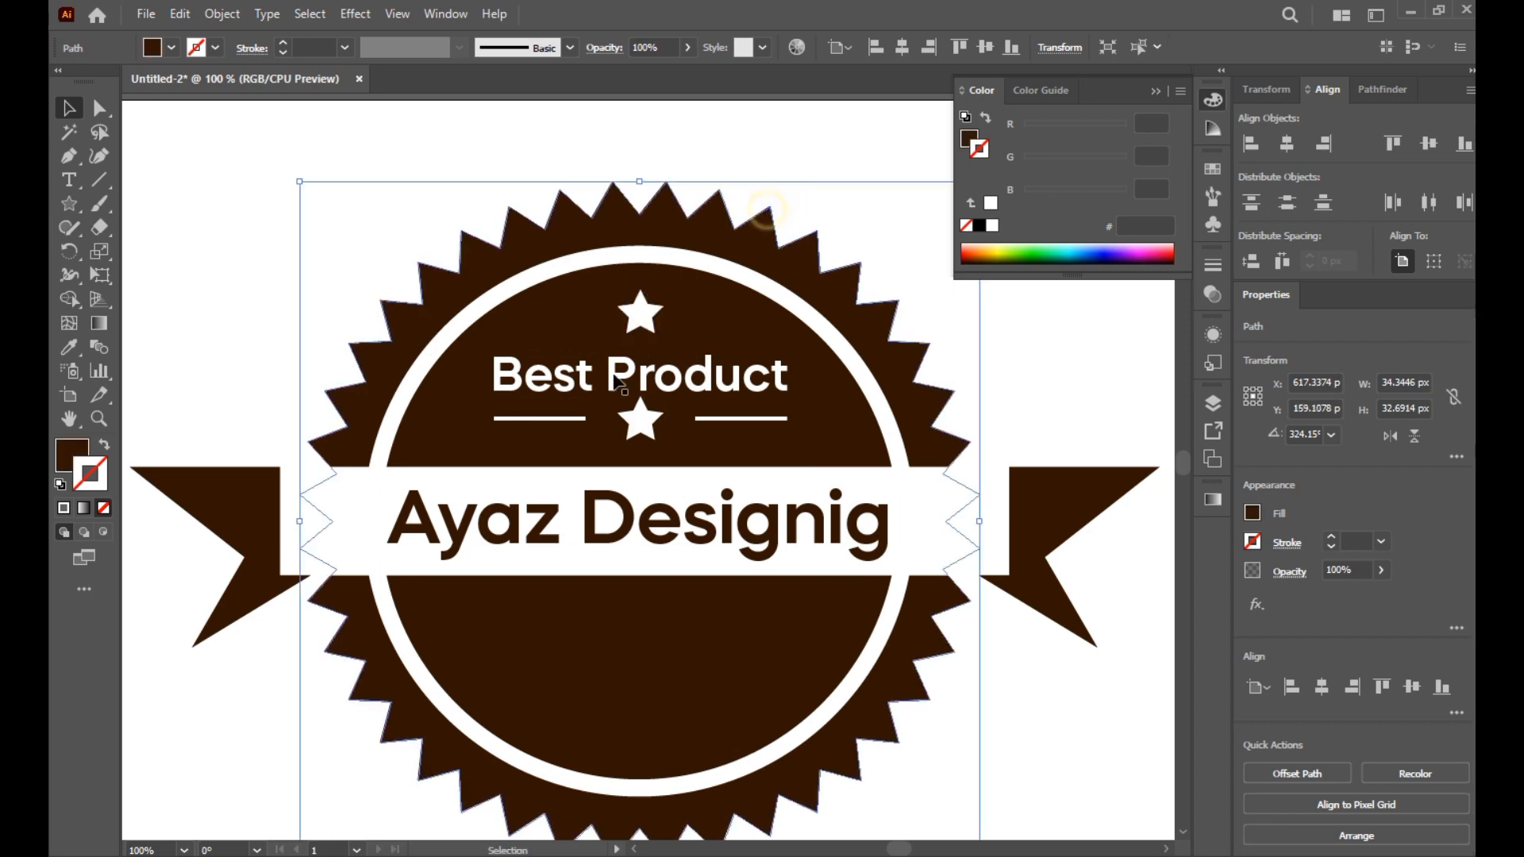
Select the two white lines with the star between them and move them straight down about 7 px
left_click(556, 418)
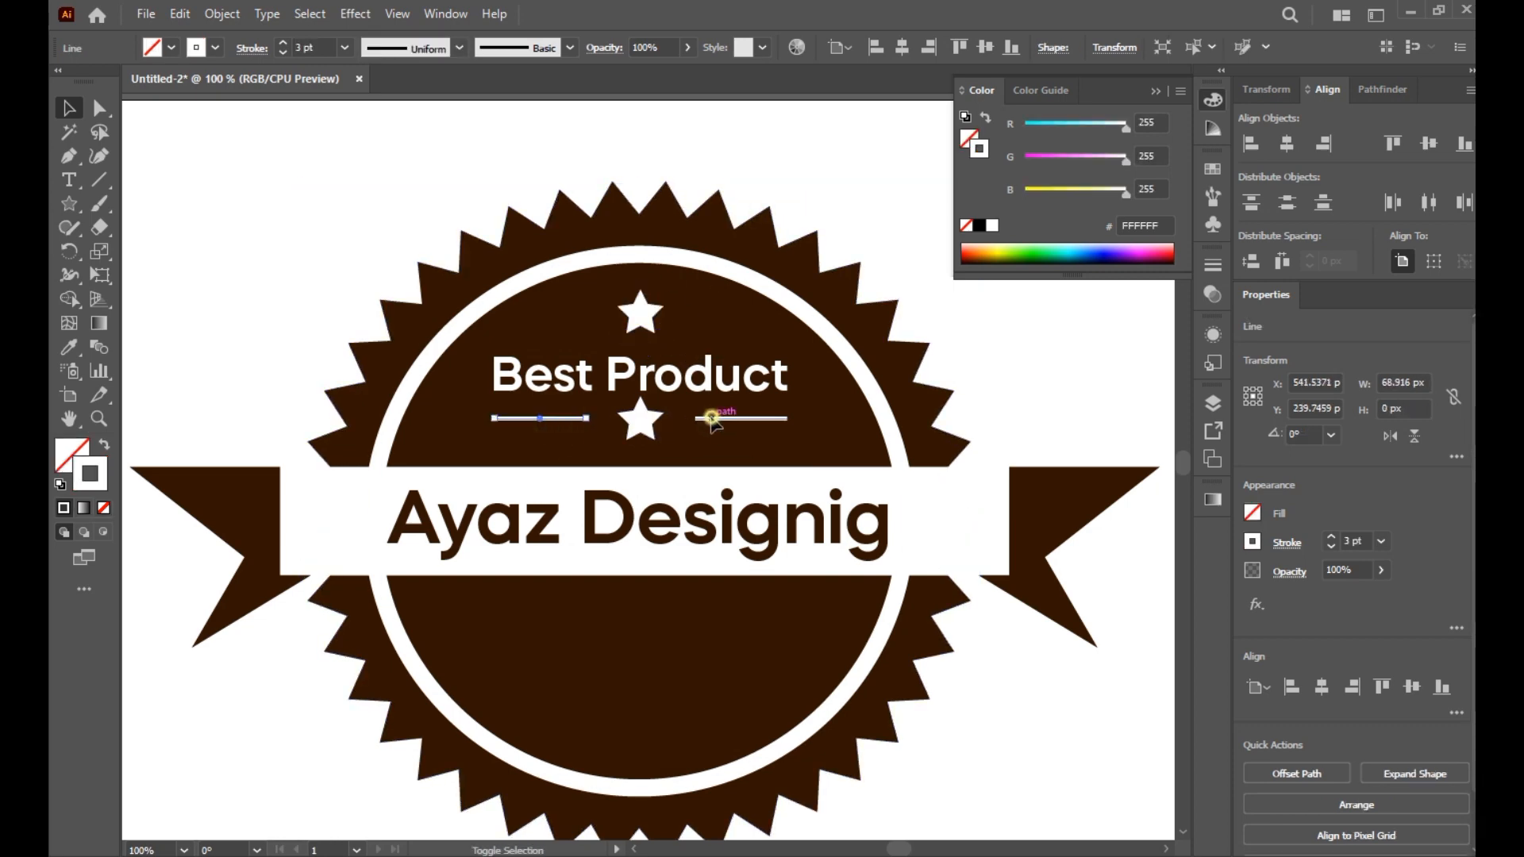
left_click(709, 418, "shift")
left_click(647, 425, "shift")
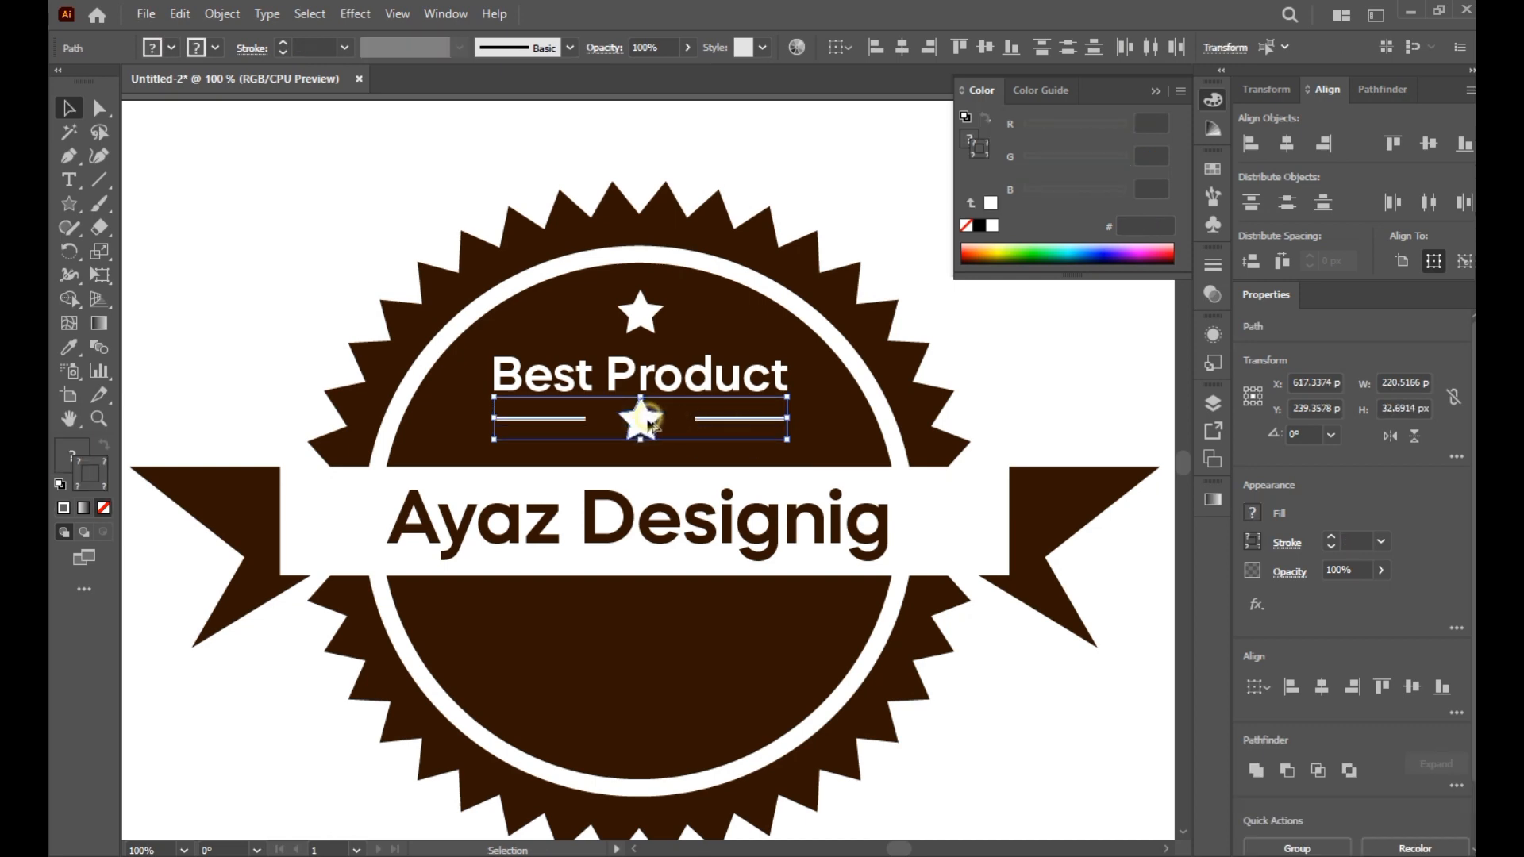
left_click_drag(649, 425, 649, 432)
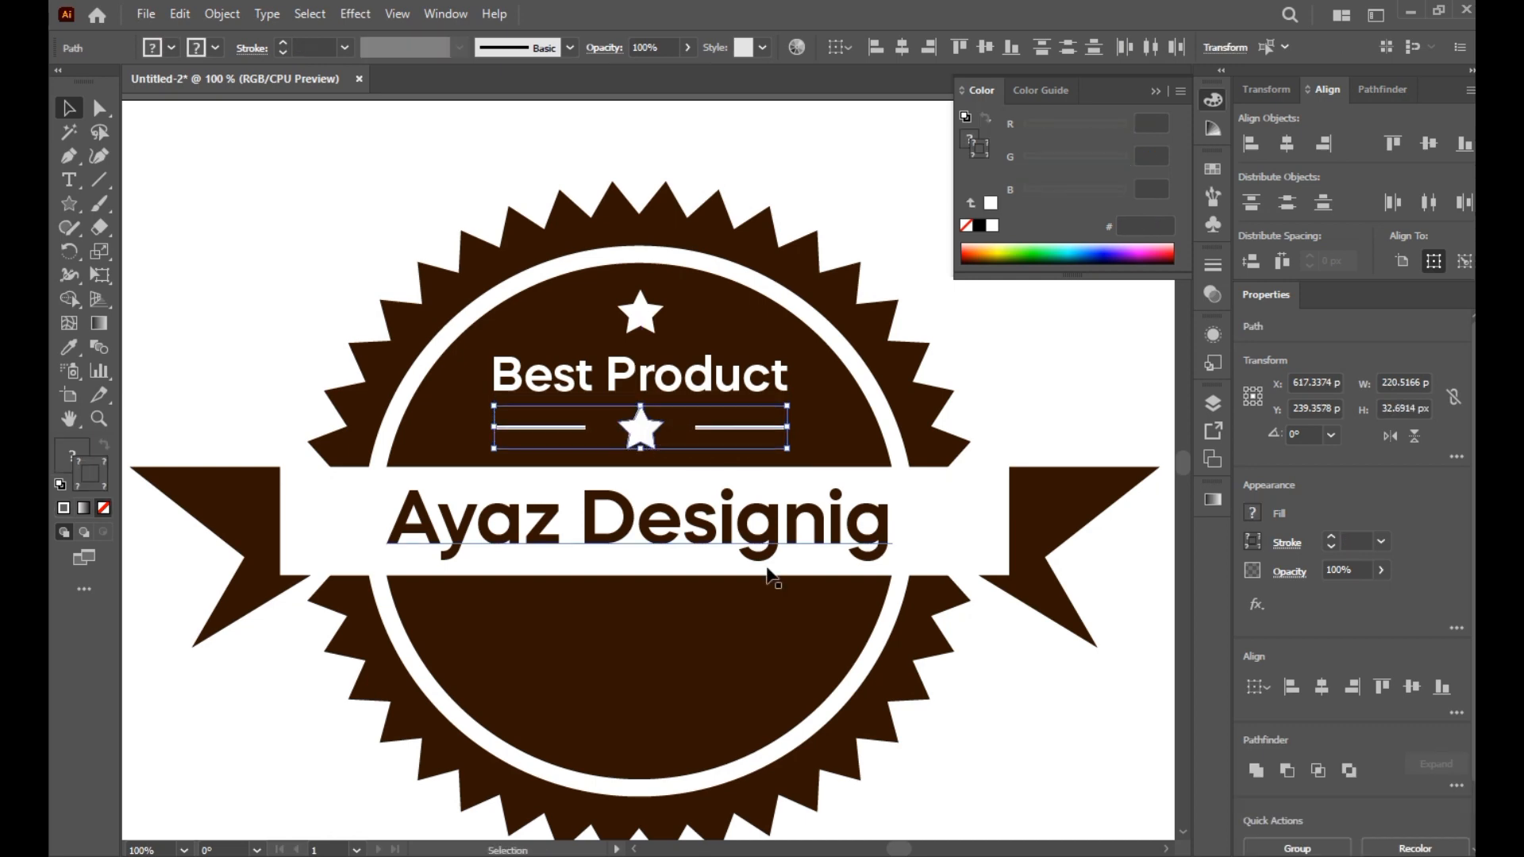
left_click(1002, 784)
Select "Best Product", both stars and both lines, and copy them straight down about 222 px into the badge's lower half
scroll(924, 671, "down", 2)
left_click_drag(918, 680, 832, 625)
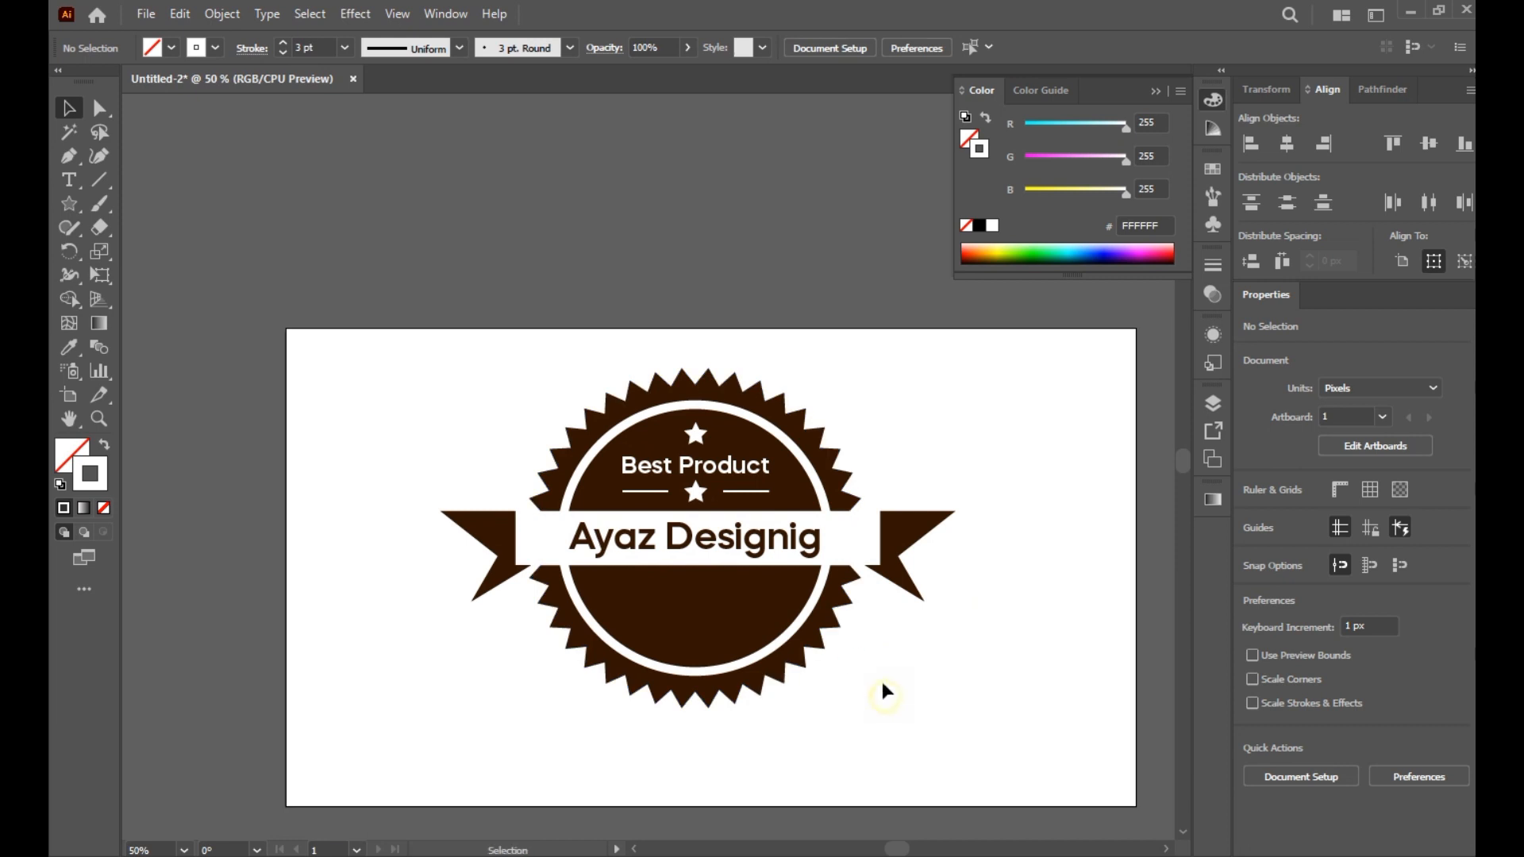
scroll(768, 631, "up", 1)
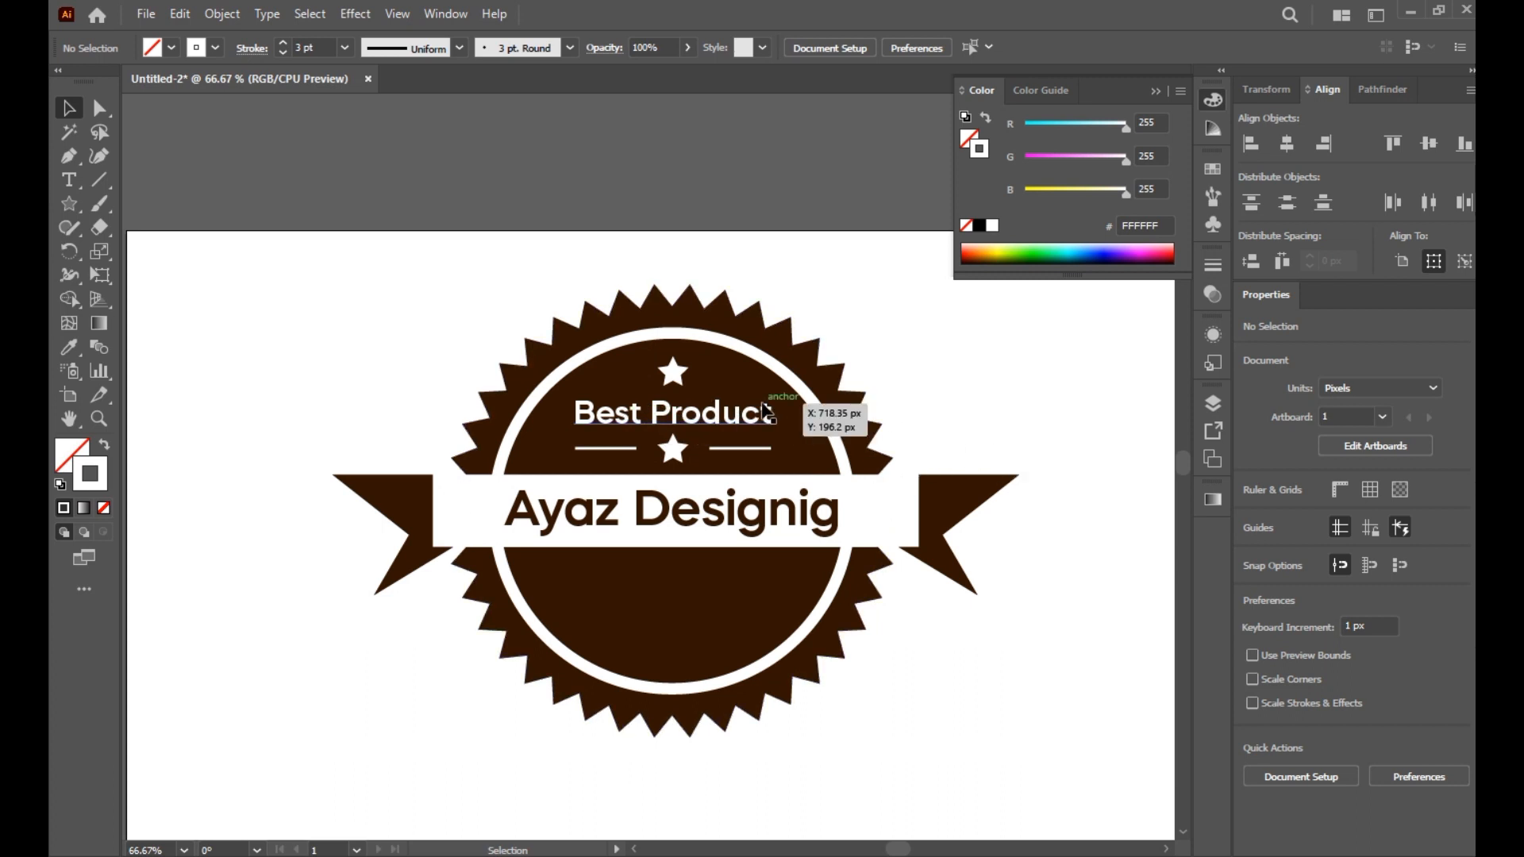
scroll(611, 424, "up", 1)
left_click(611, 425)
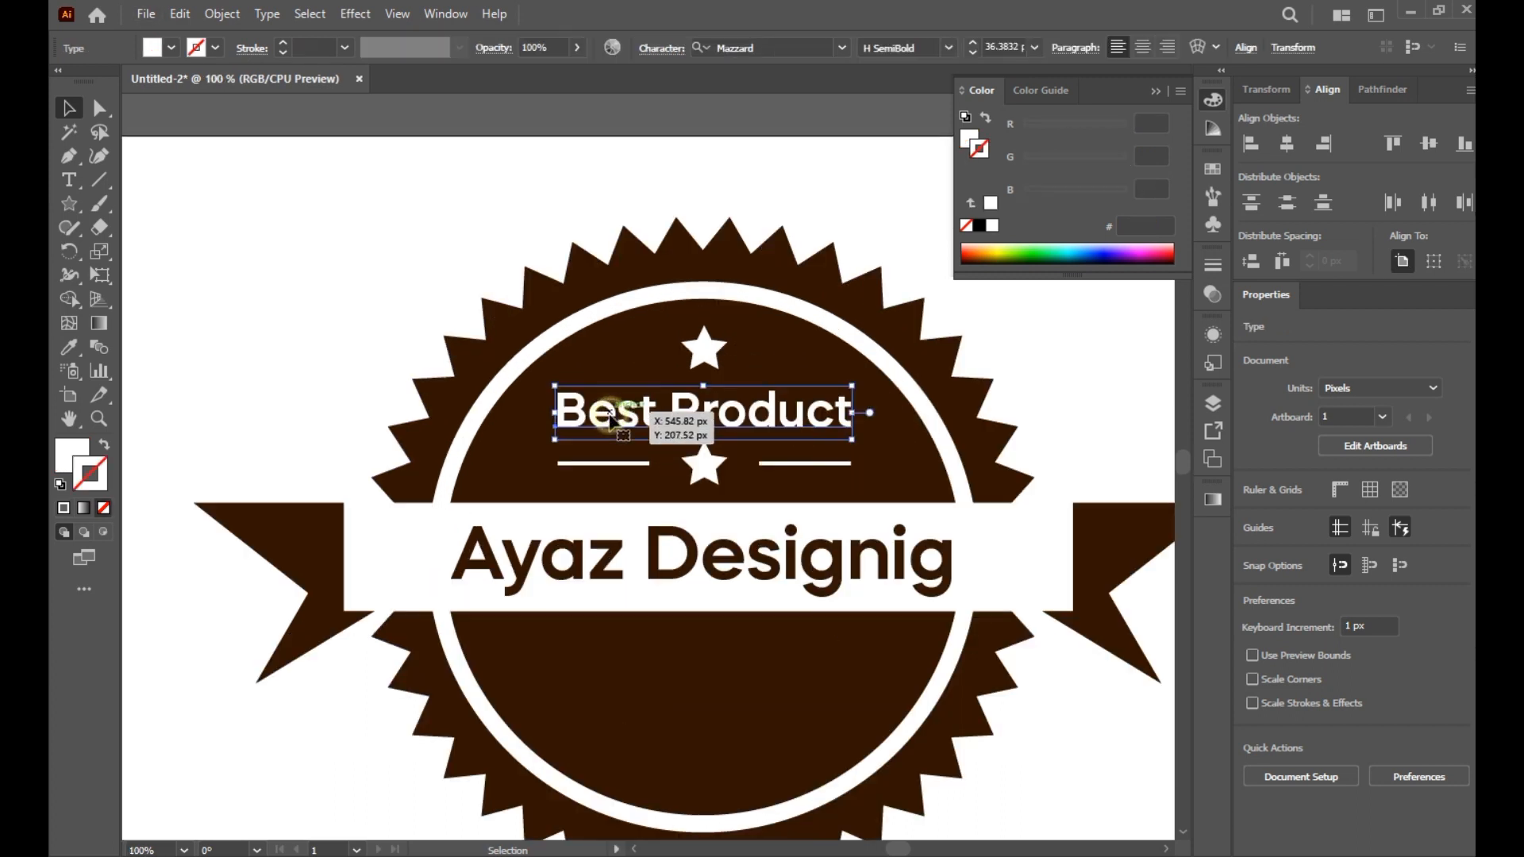
left_click(622, 463, "shift")
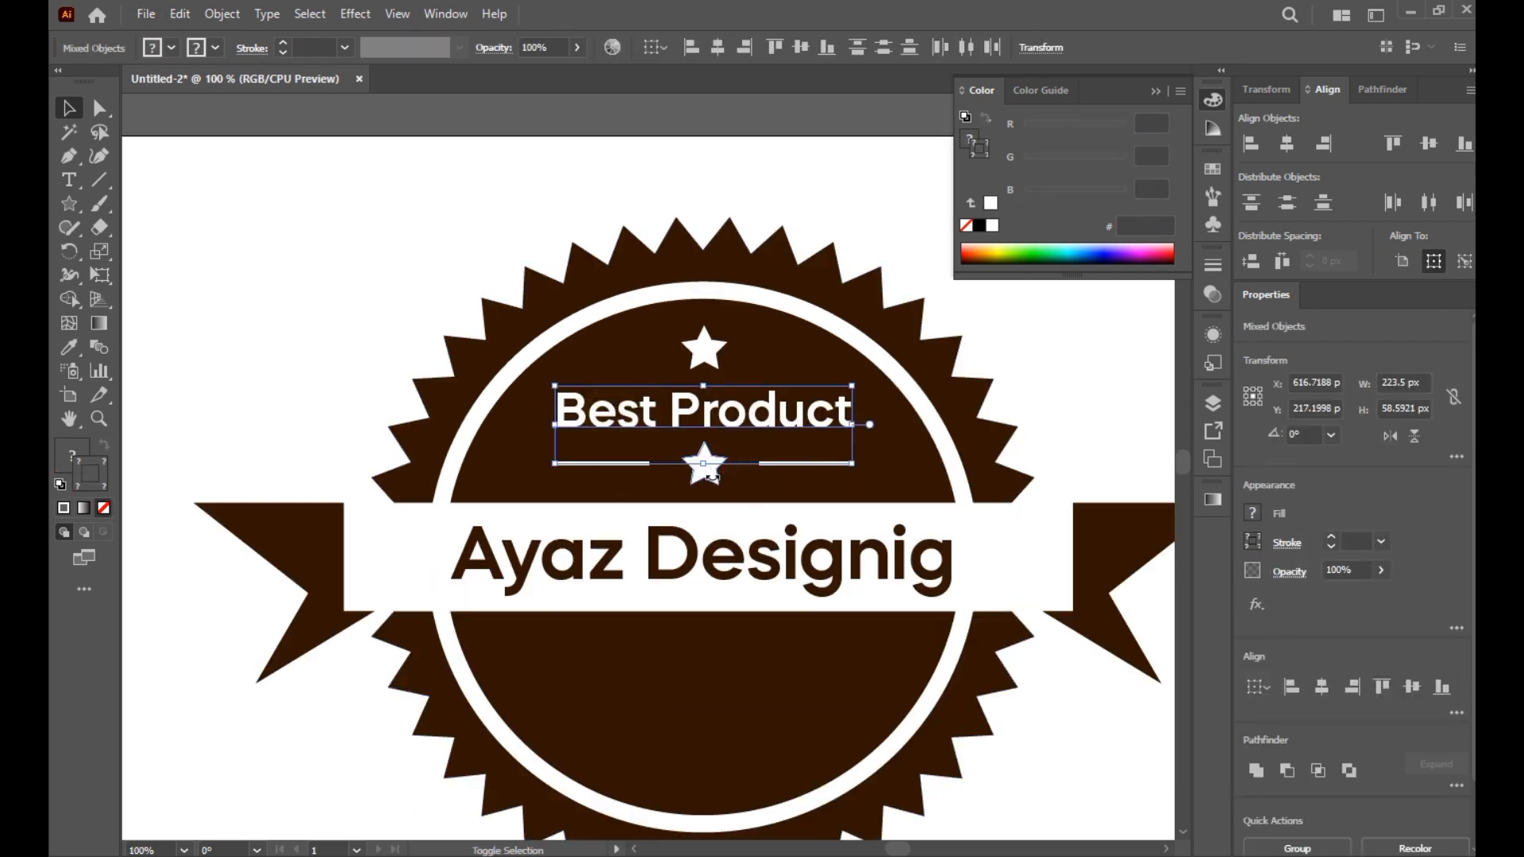
scroll(698, 469, "up", 1)
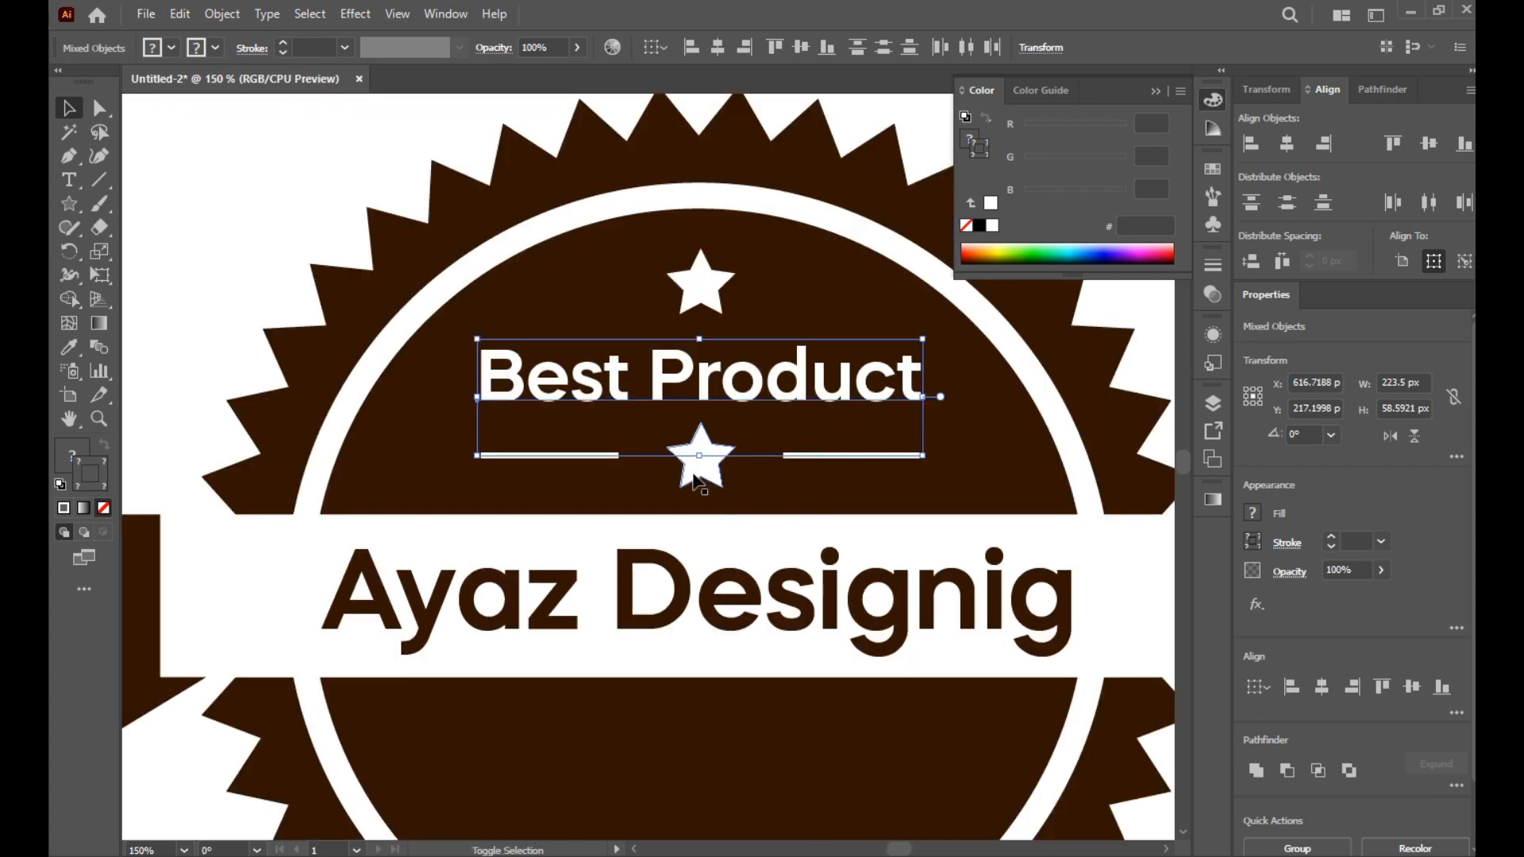
left_click(696, 476, "shift")
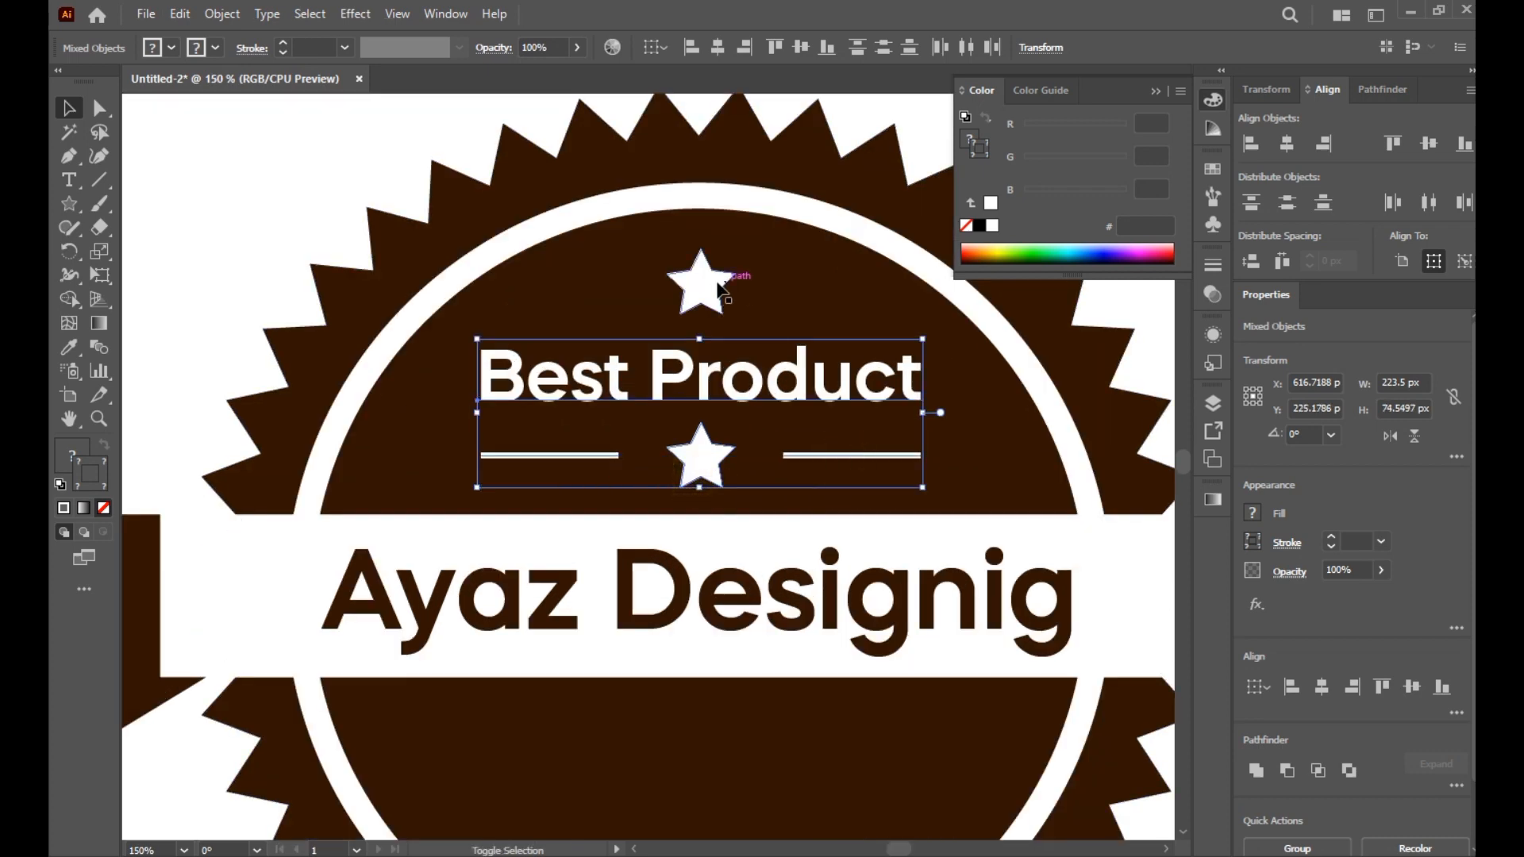
left_click(719, 290, "shift")
scroll(715, 292, "down", 1)
left_click_drag(710, 289, 703, 582)
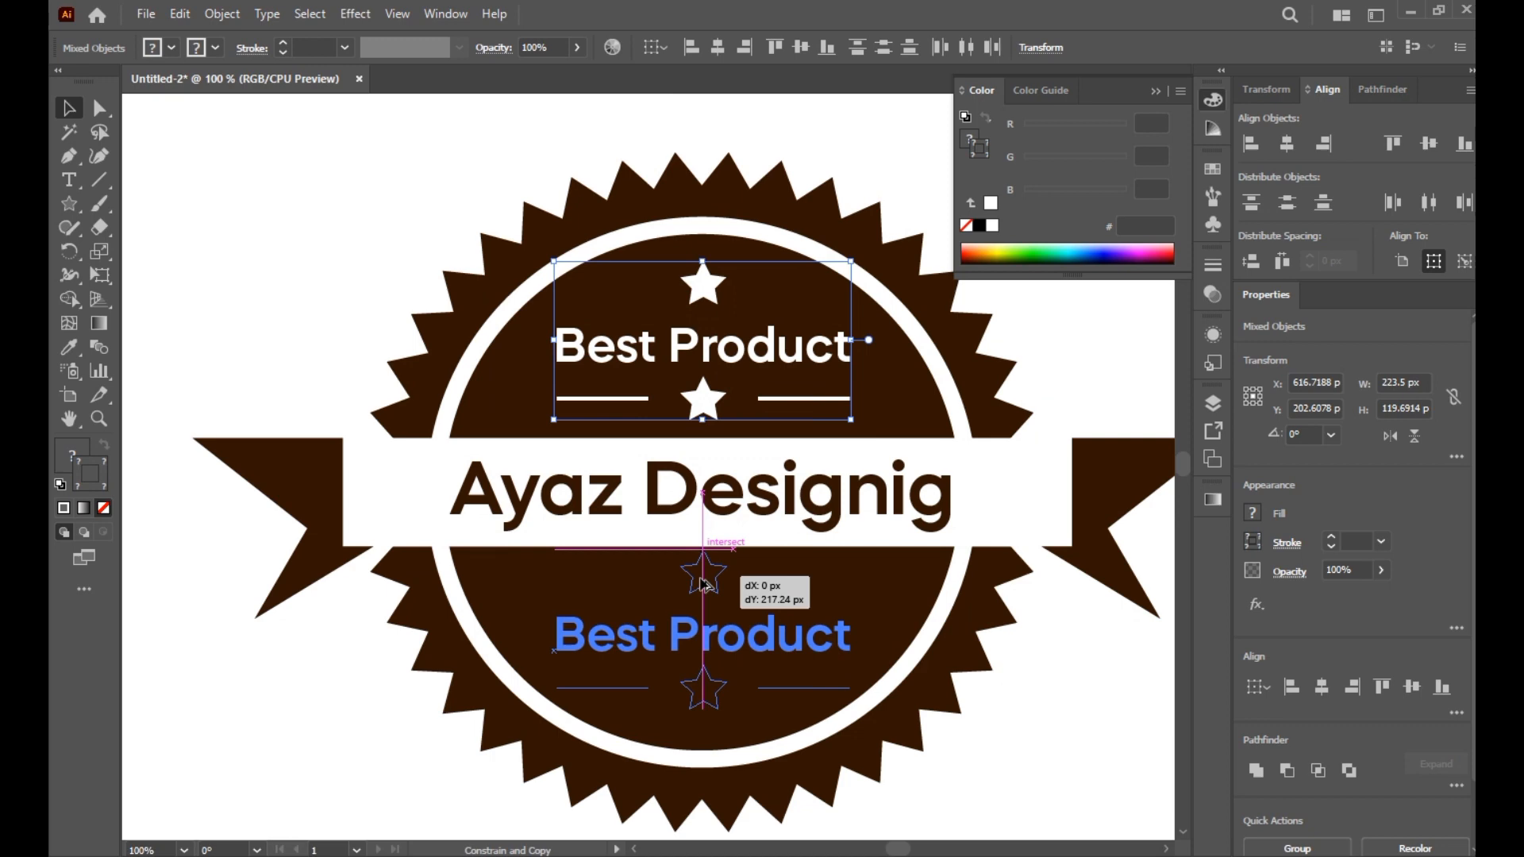
left_click_drag(703, 583, 703, 584)
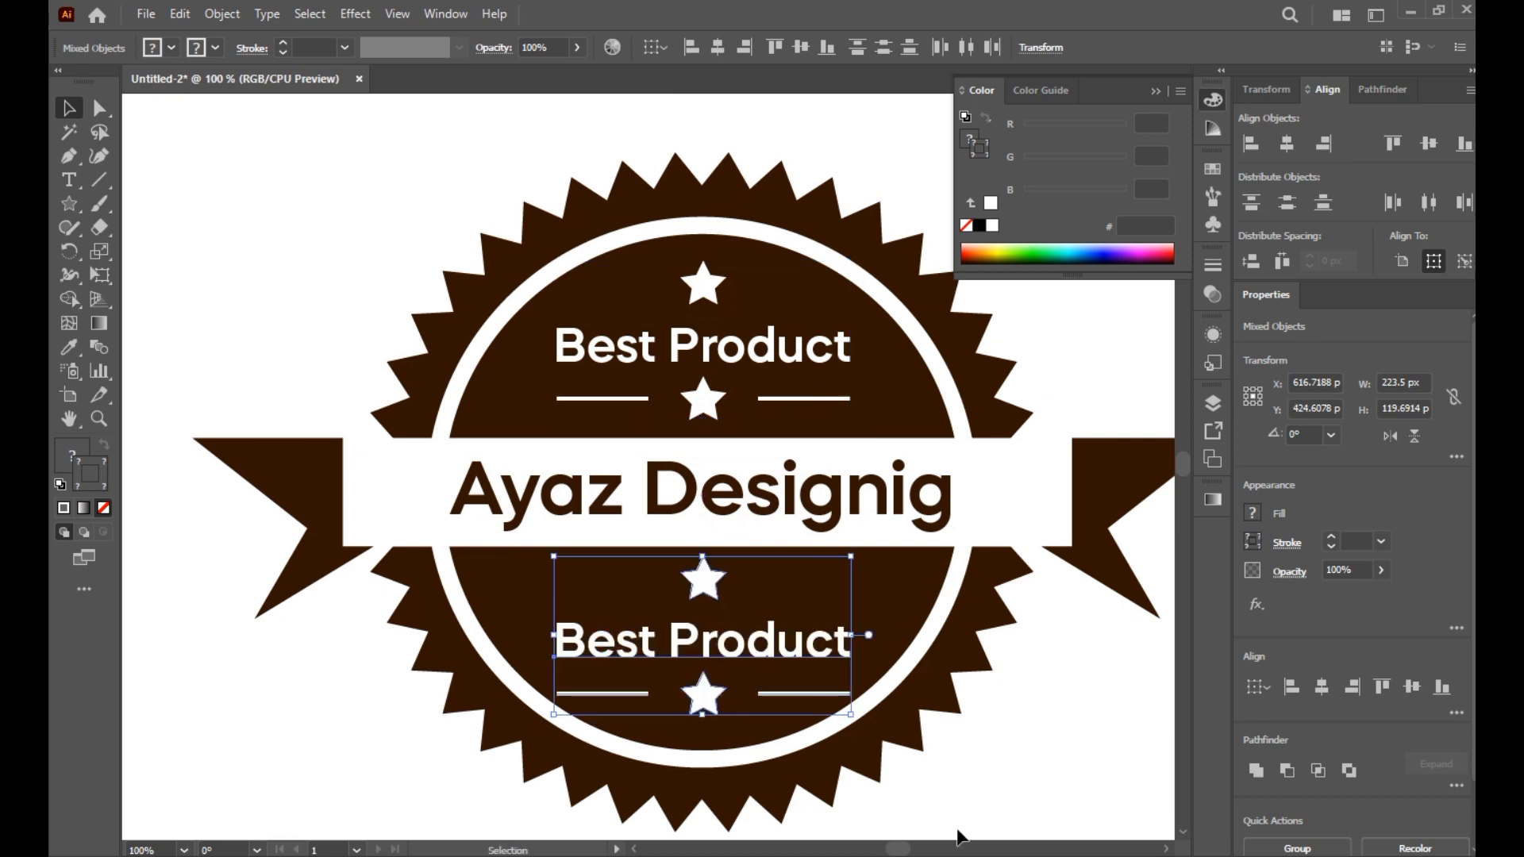
Move the two lines of the lower copy straight up so they flank the star just below the white band
left_click(1014, 771)
left_click(643, 694)
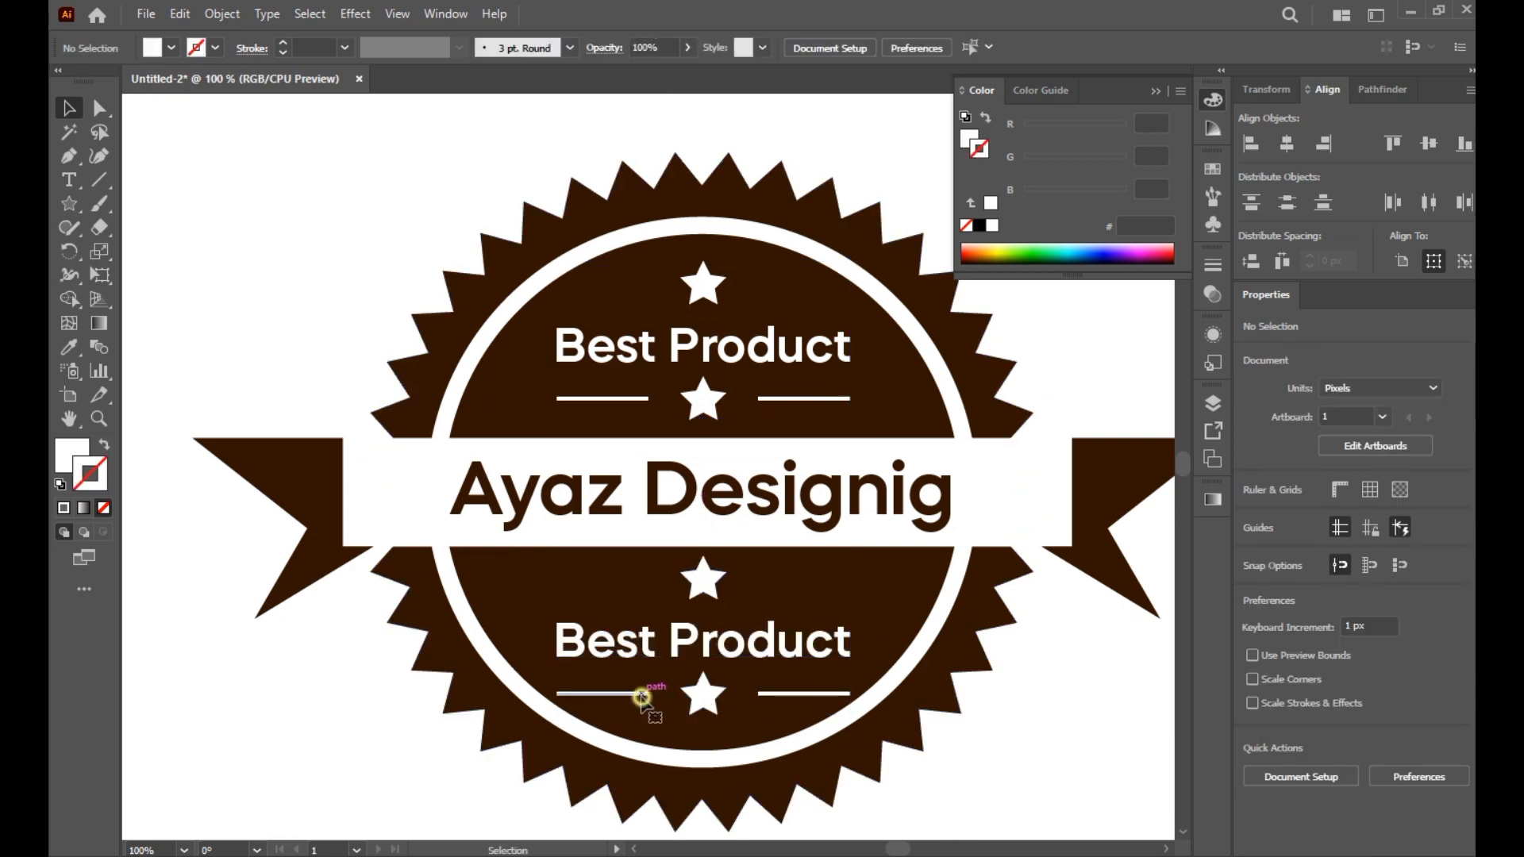
left_click(812, 695, "shift")
left_click_drag(807, 696, 816, 585)
left_click(952, 782)
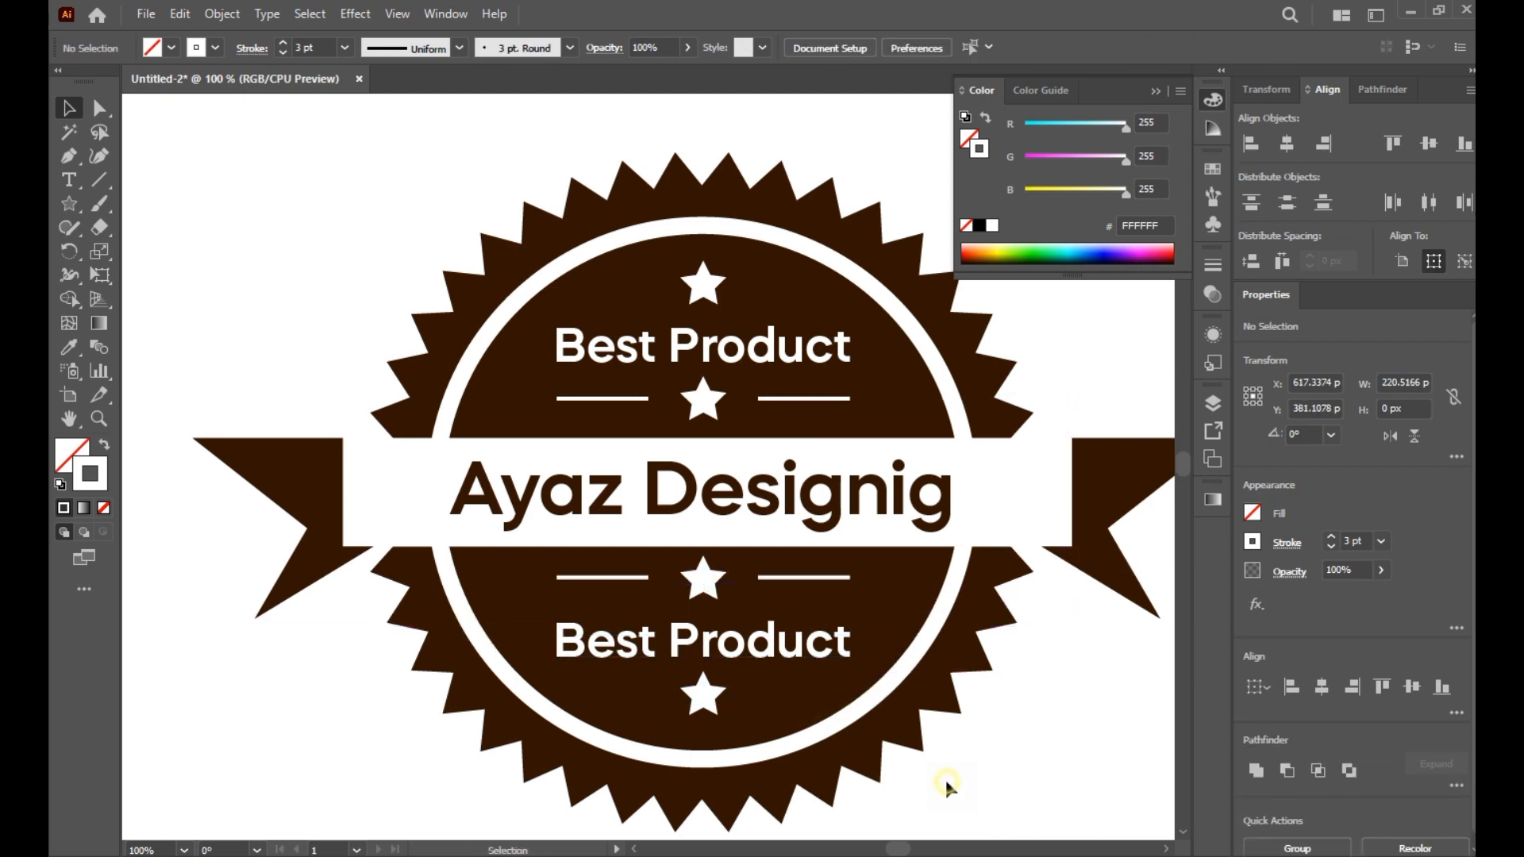
Replace the lower "Best Product" text with "Guaranteed"
left_click(735, 653)
left_click(741, 714)
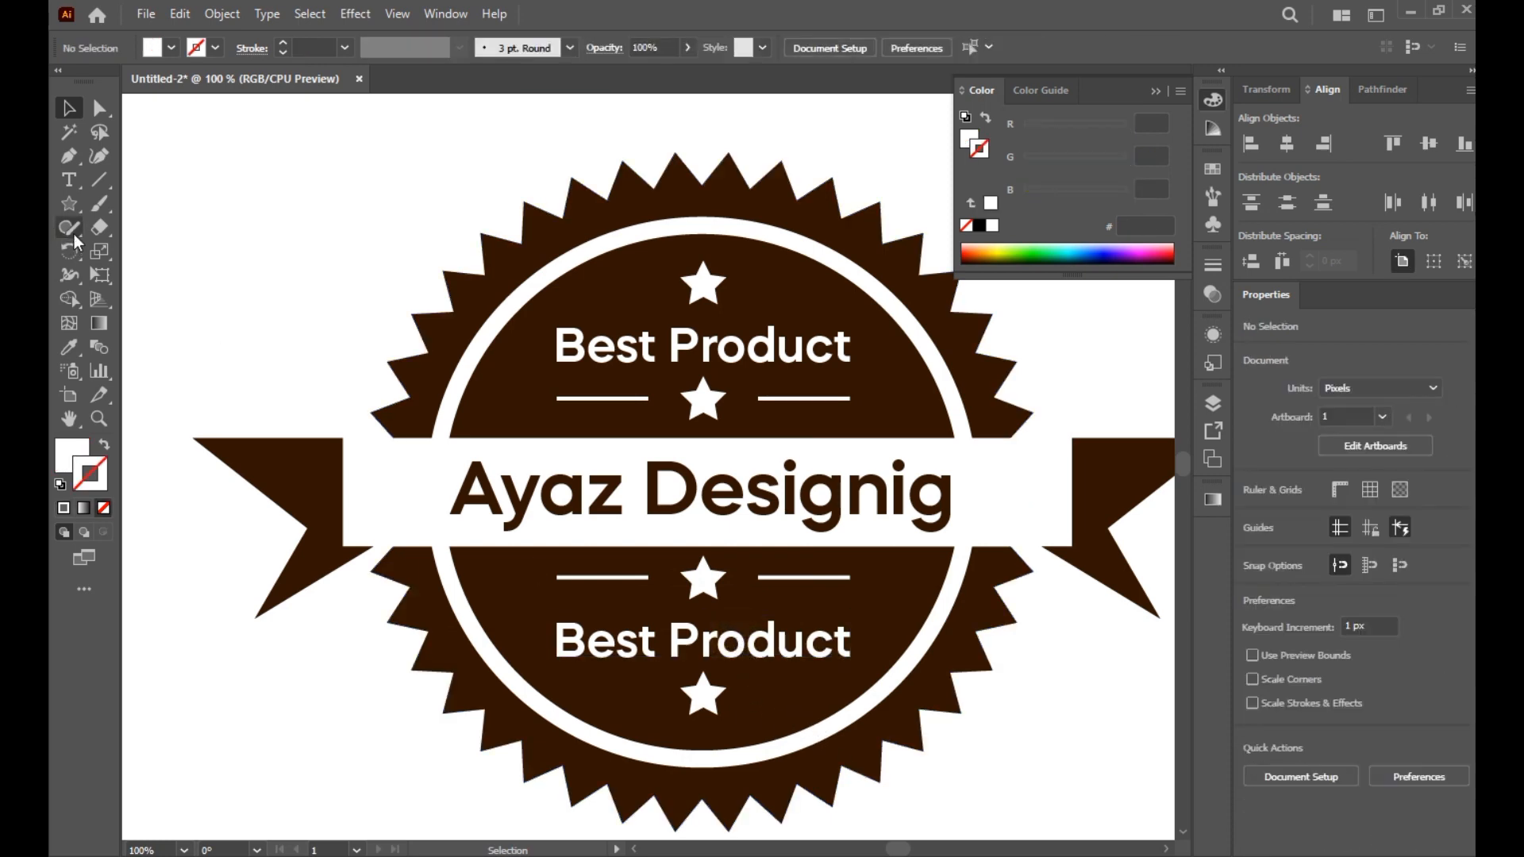
left_click(69, 180)
left_click_drag(847, 627, 552, 633)
type("G")
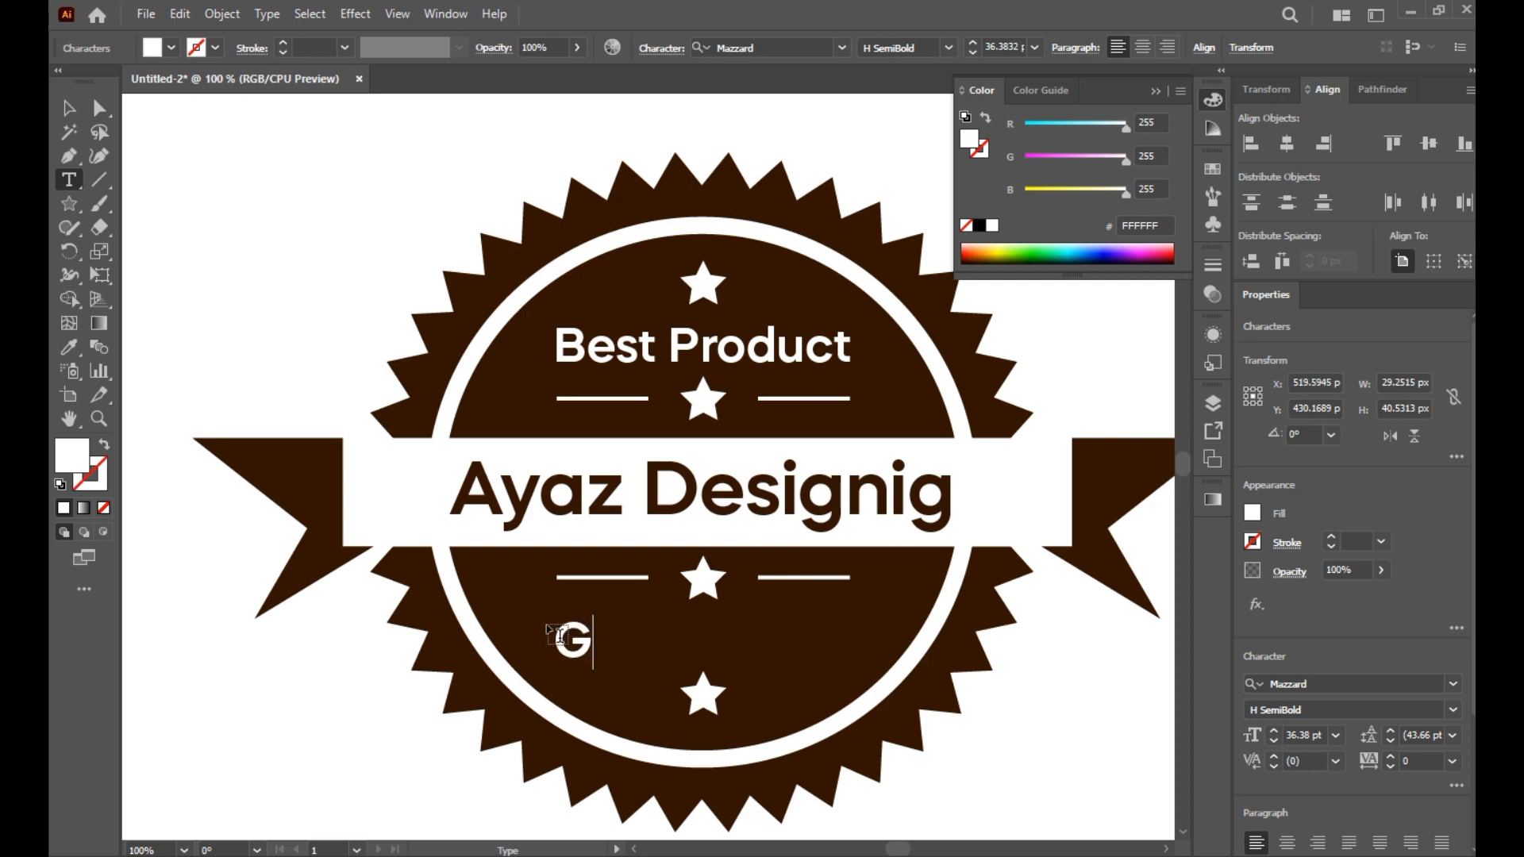
type("uar")
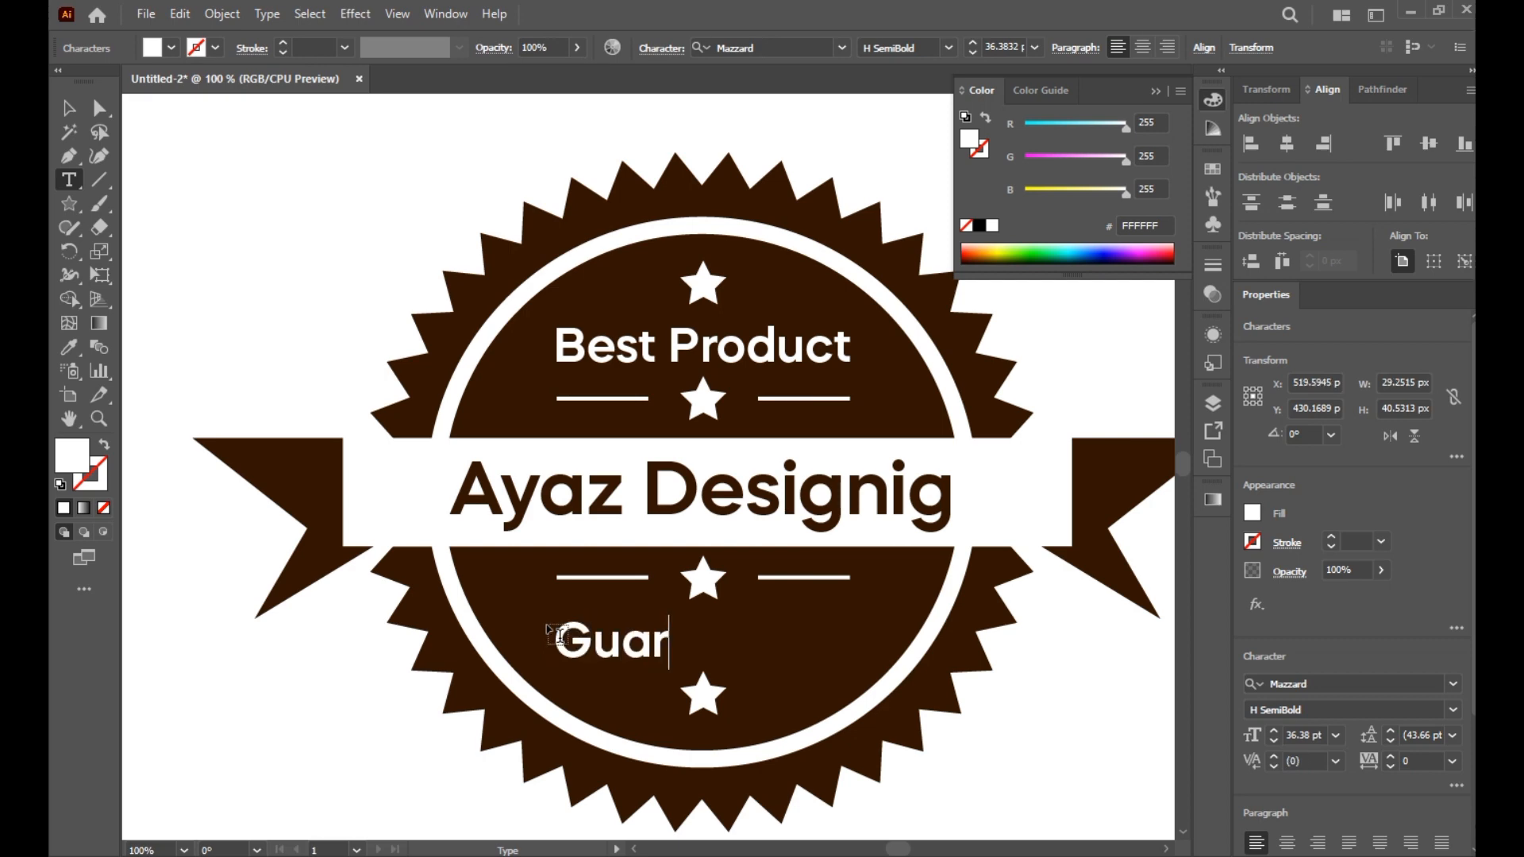
type("anteed")
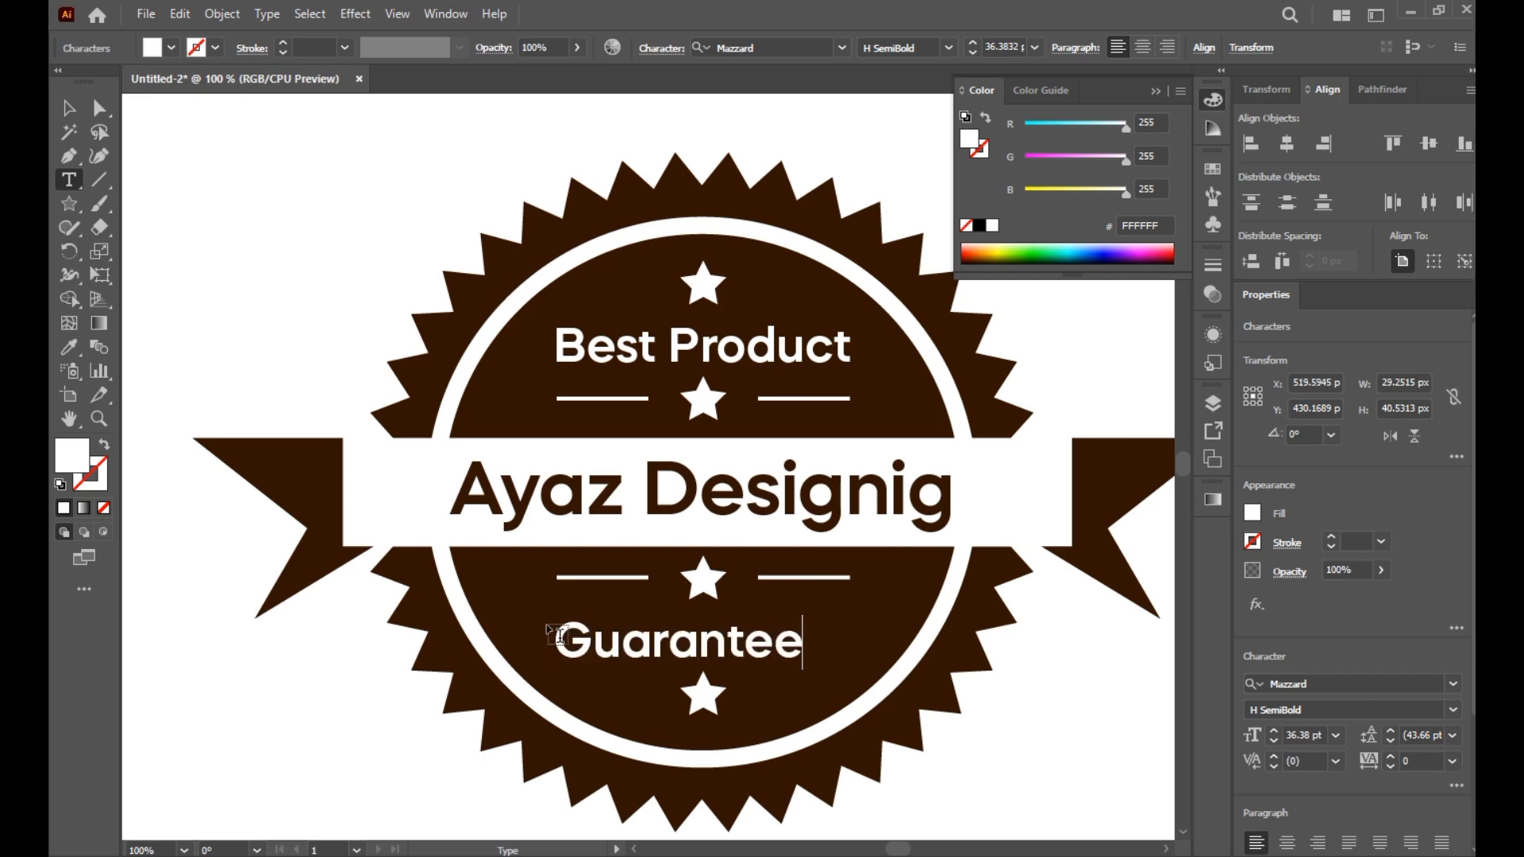
left_click(67, 102)
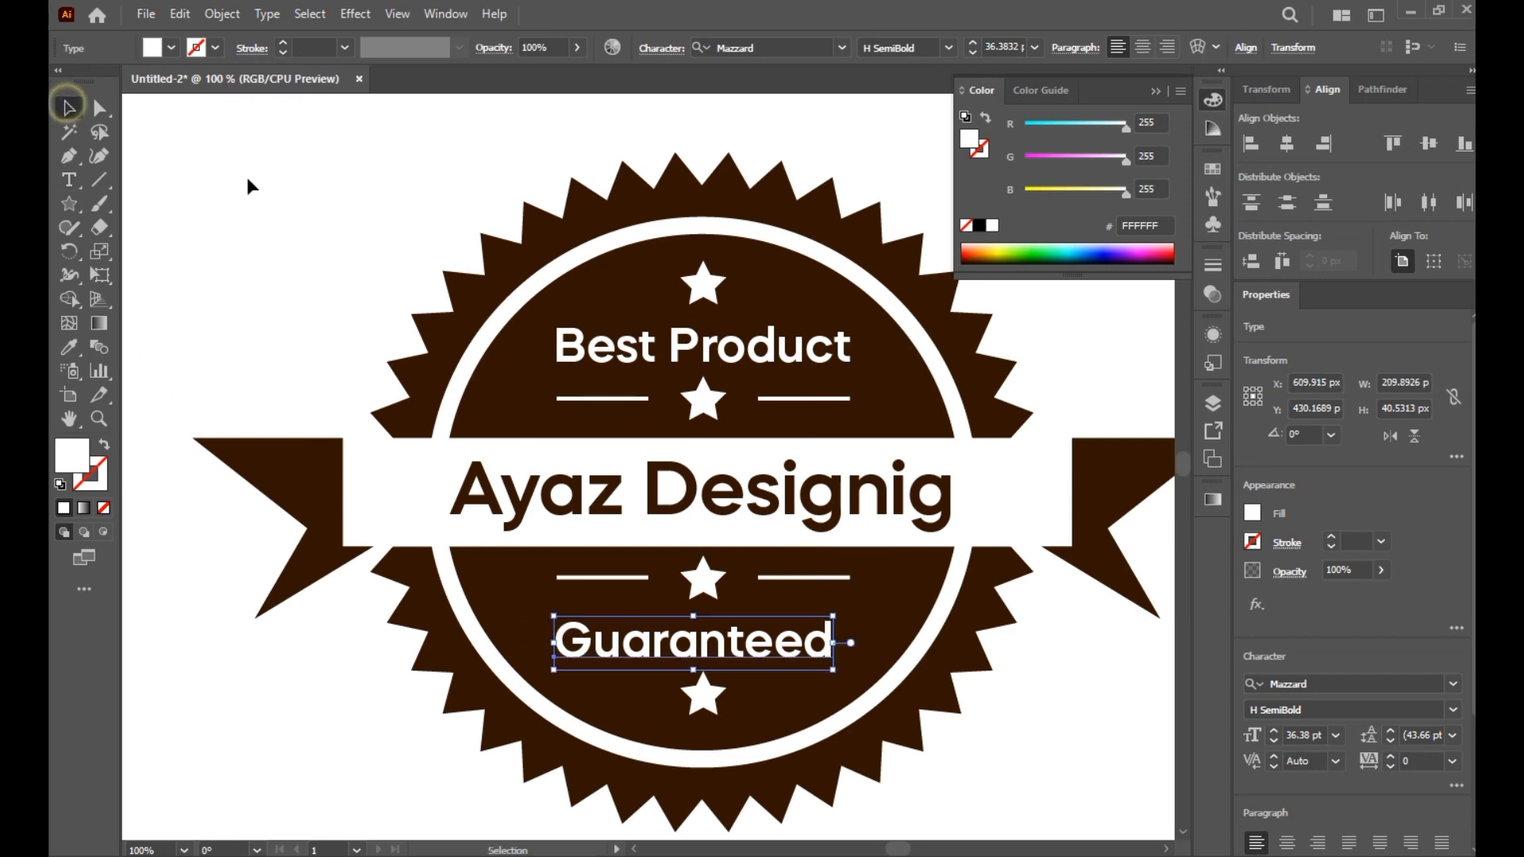
left_click(295, 179)
Collapse the floating colour settings and review the whole finished badge on the artboard
scroll(900, 662, "down", 1)
left_click_drag(901, 663, 844, 637)
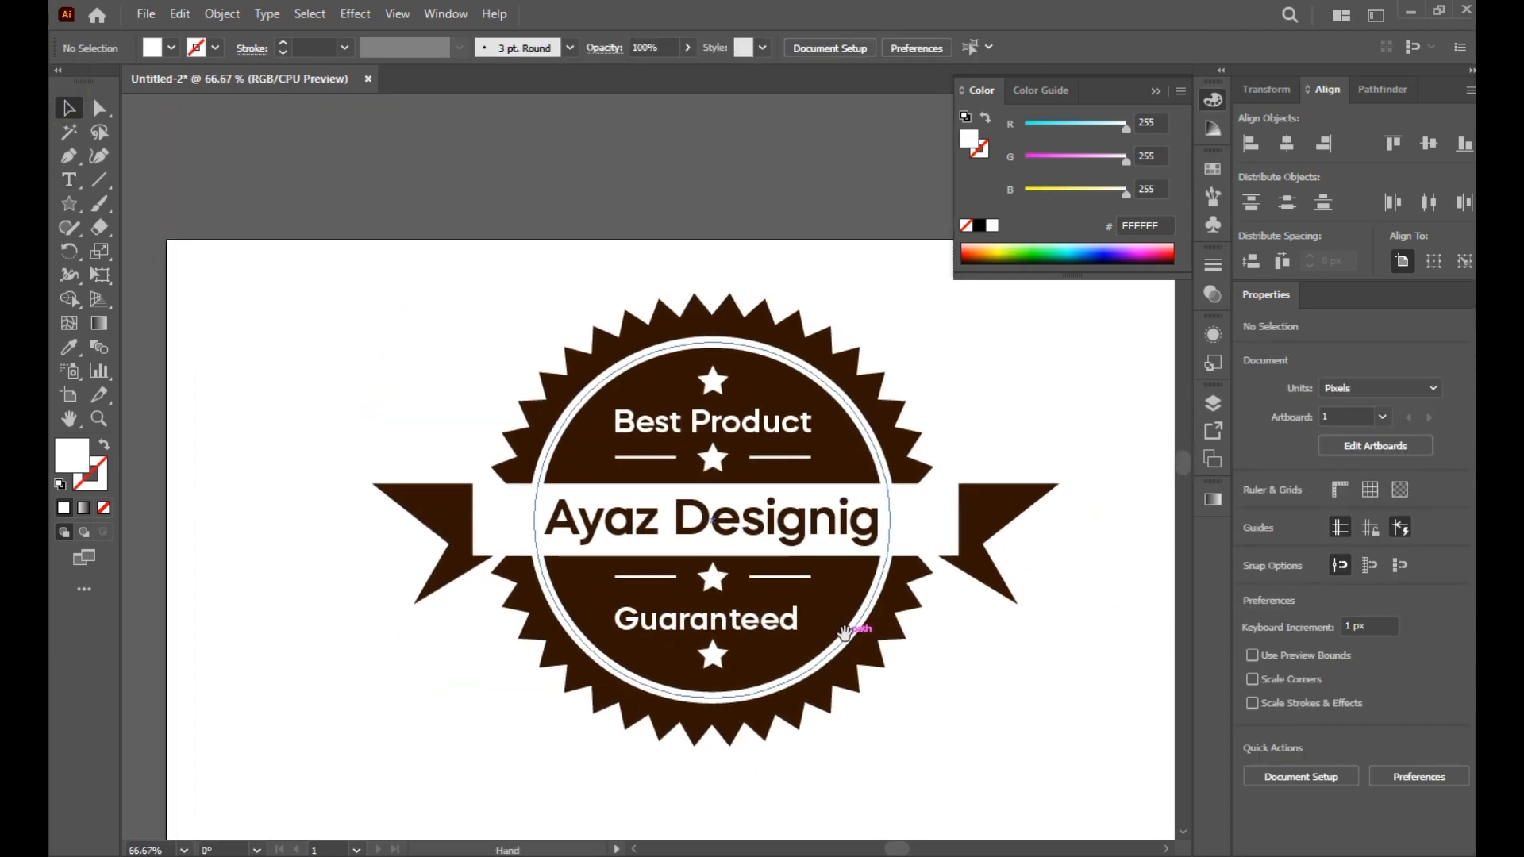
left_click(1159, 91)
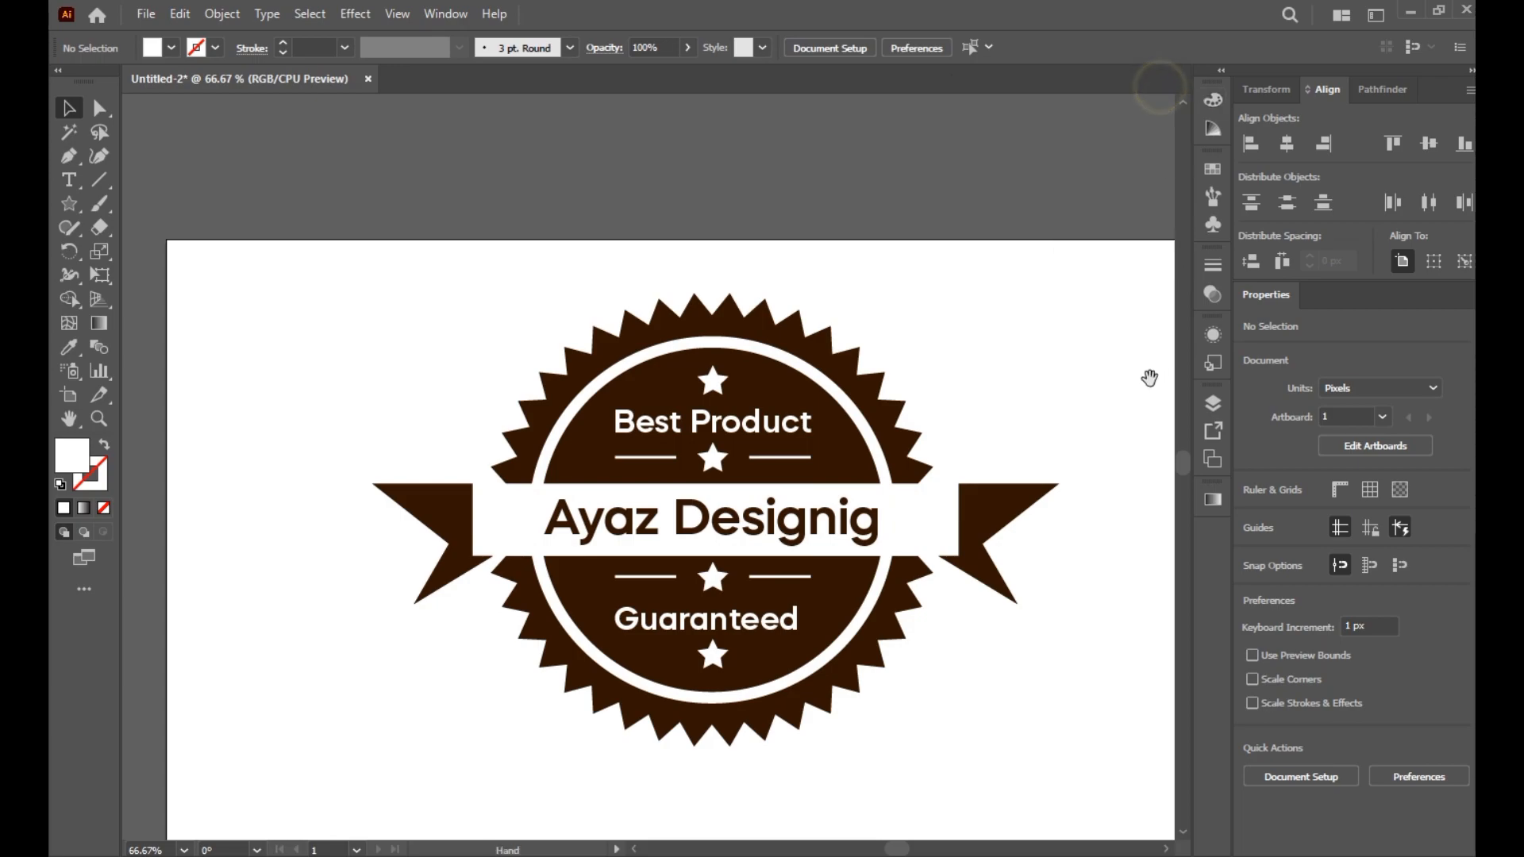
left_click_drag(1103, 388, 1030, 299)
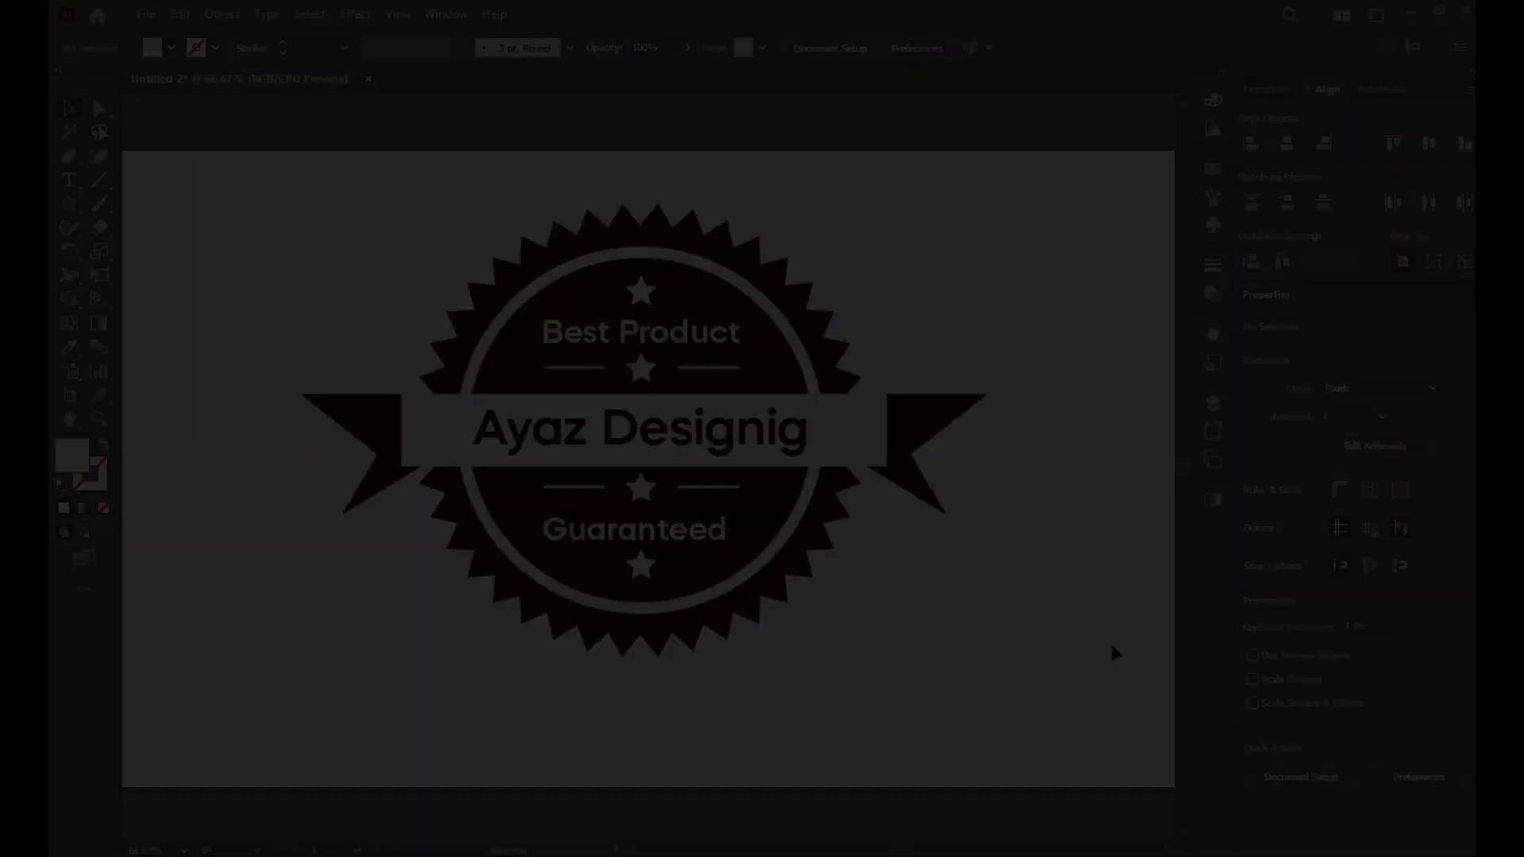